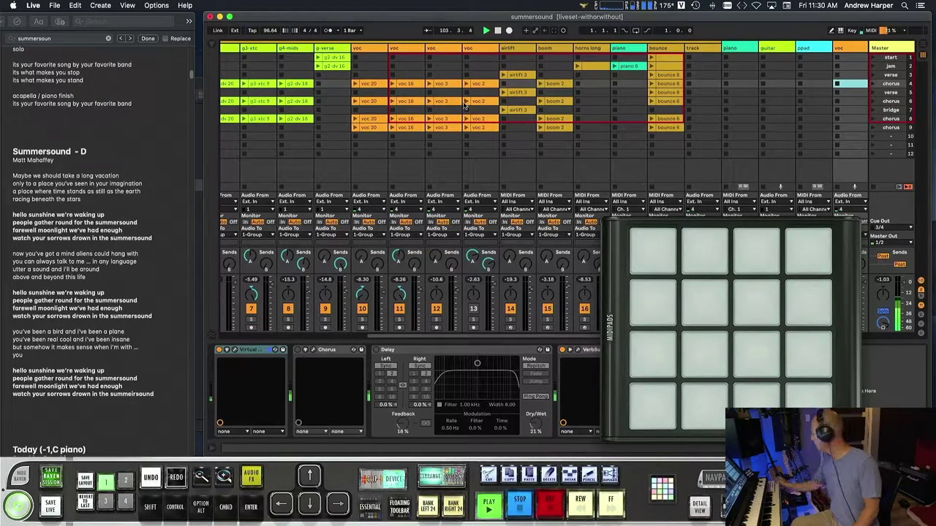
- Look up the MIDI note mapped to the top g-verse clip in MIDI Map mode, then exit
key("super+m")
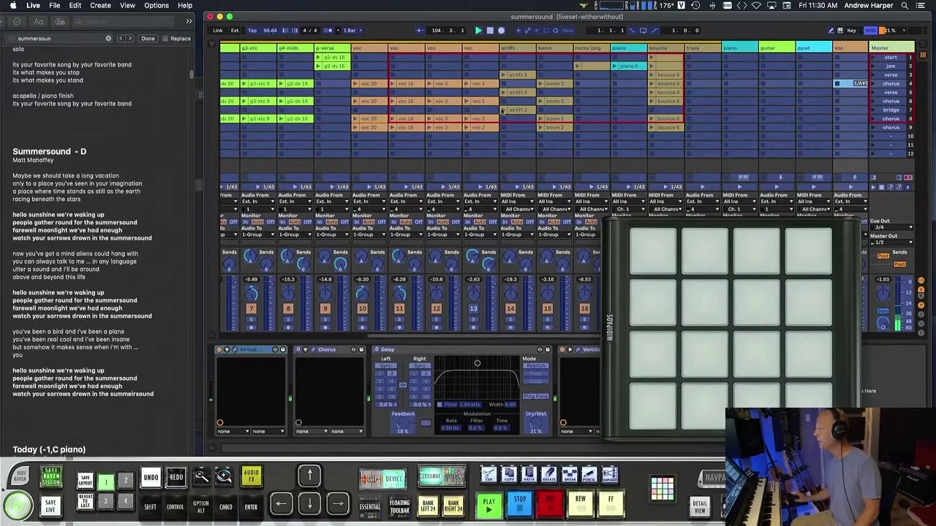
left_click(327, 59)
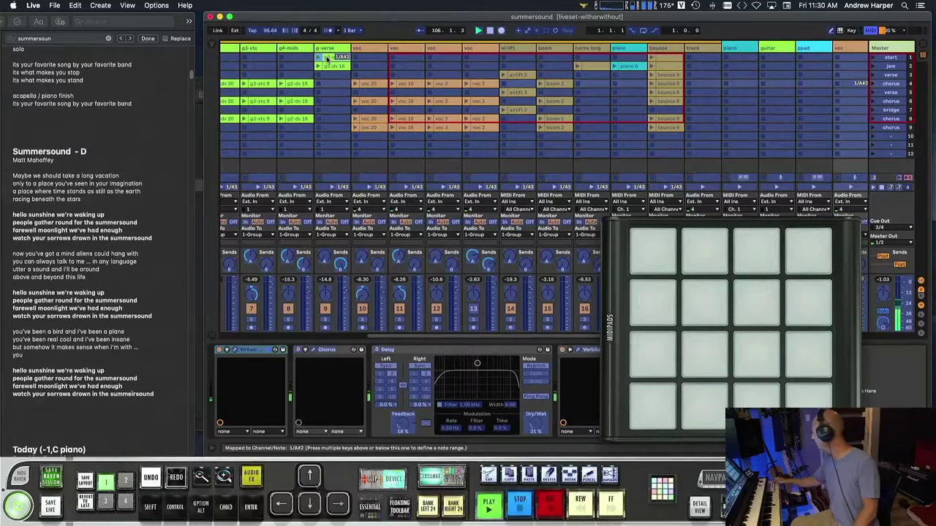
key("super+m")
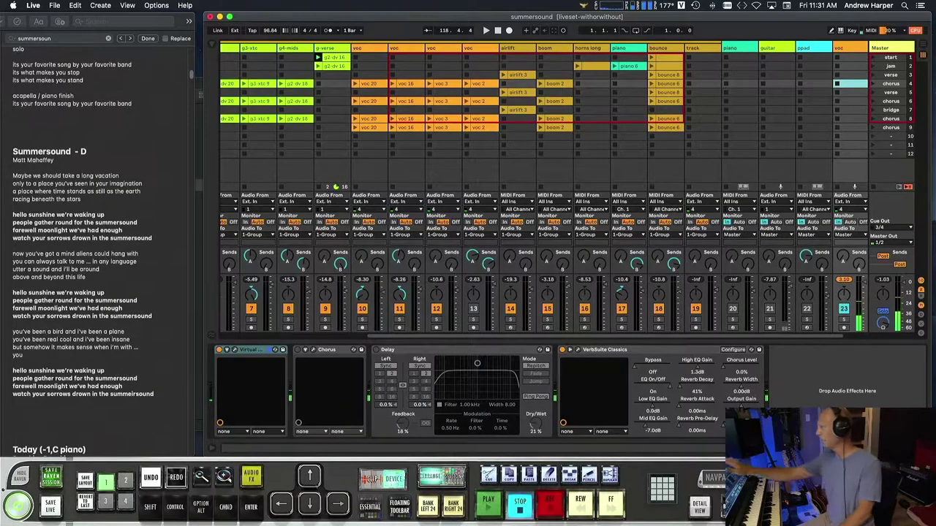
- Scroll the Session View right and back left to show the 1 Group, EZD and Bass tracks
scroll(494, 173, "right", 2)
scroll(494, 172, "left", 5)
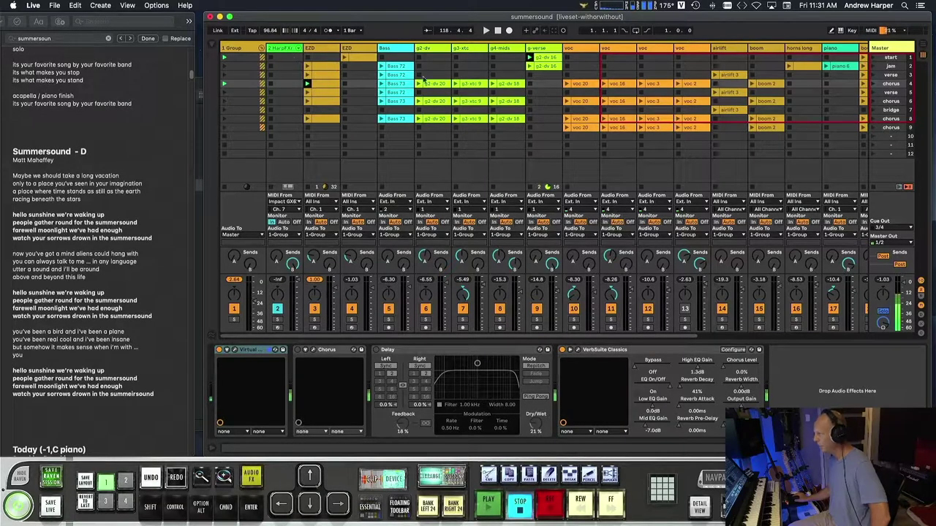
- Arm the first EZD drum track and show the second EZD track's devices with its Auto Filter
left_click(317, 50)
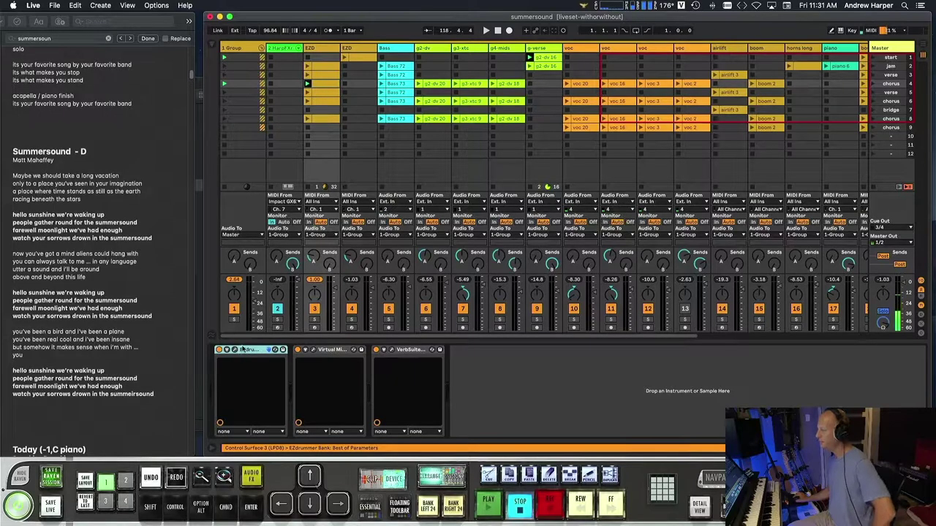
left_click(277, 327)
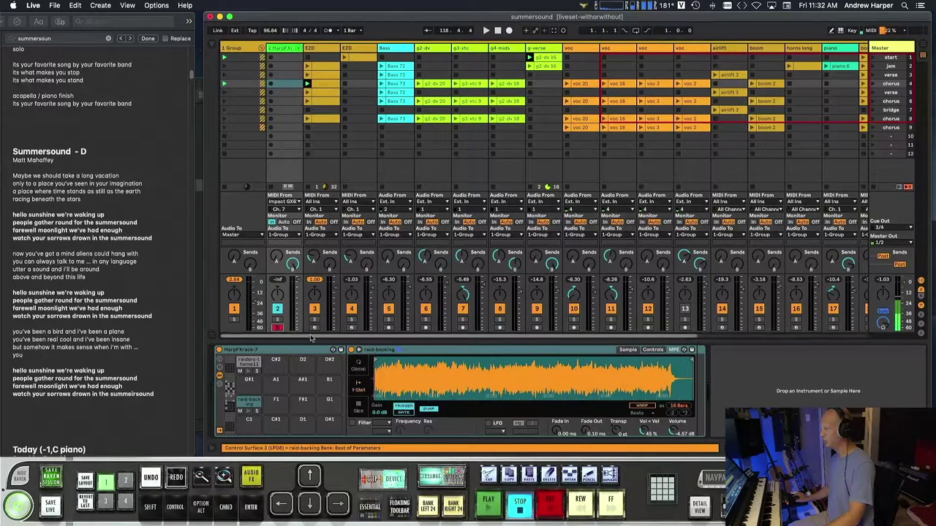
key("Right")
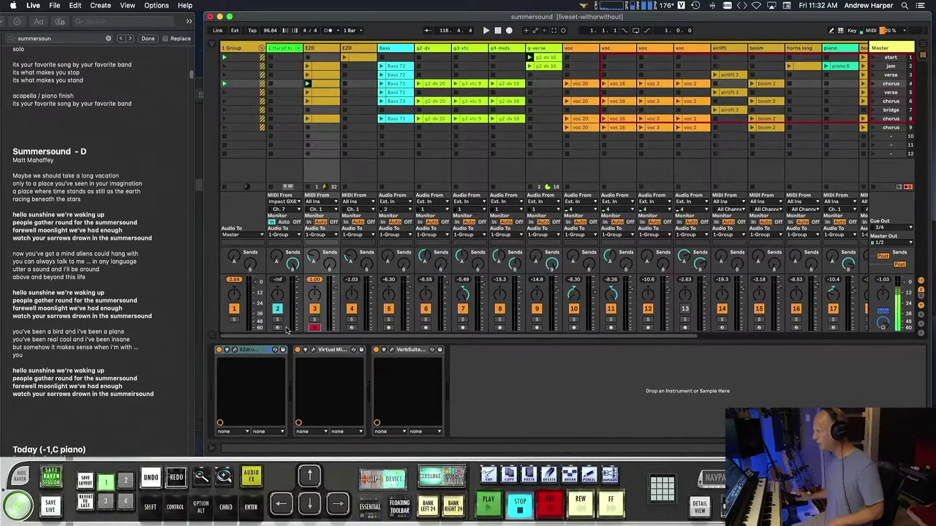
left_click(363, 51)
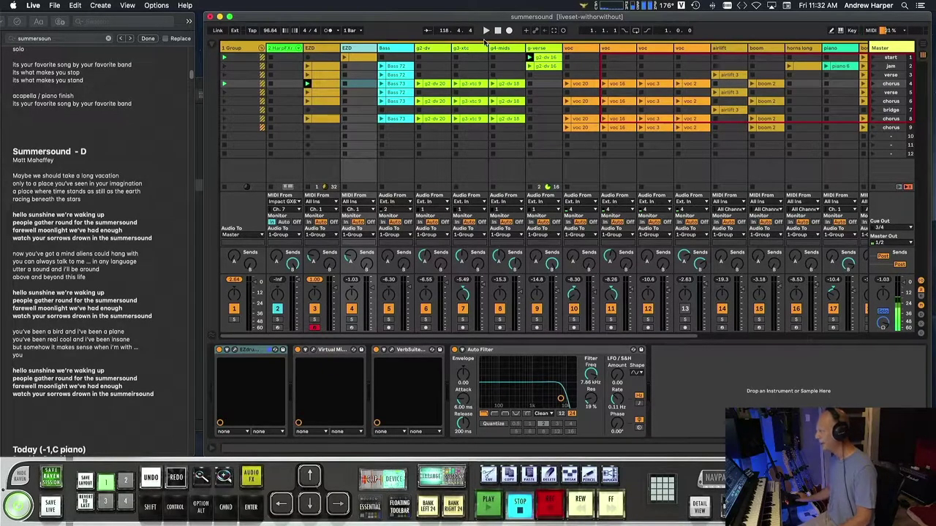
- Check the Mac's specs in About This Mac, then show the Bass track's Chorus and Tuner
left_click(15, 6)
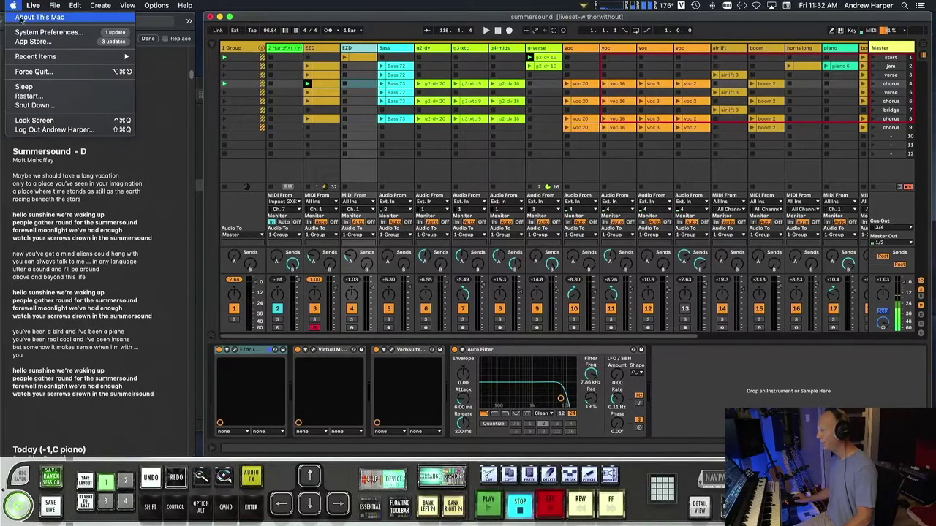
left_click(20, 20)
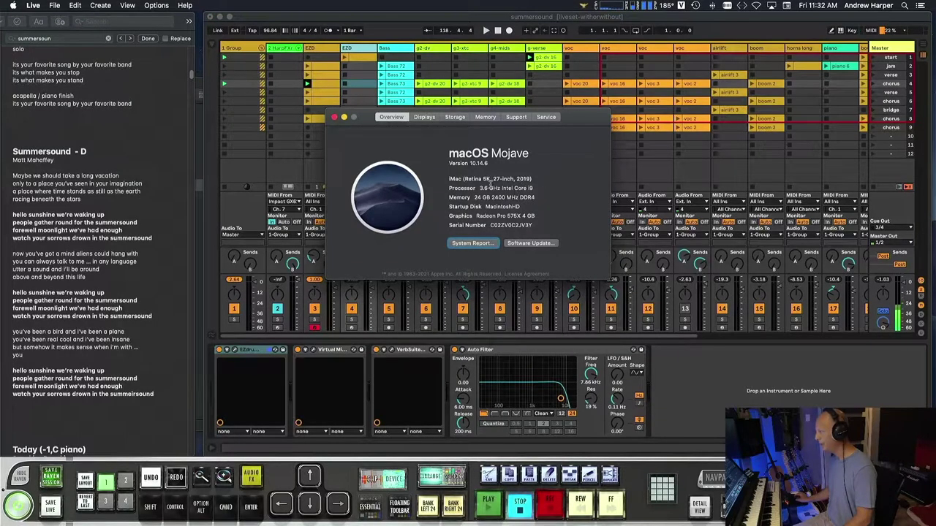
left_click(334, 117)
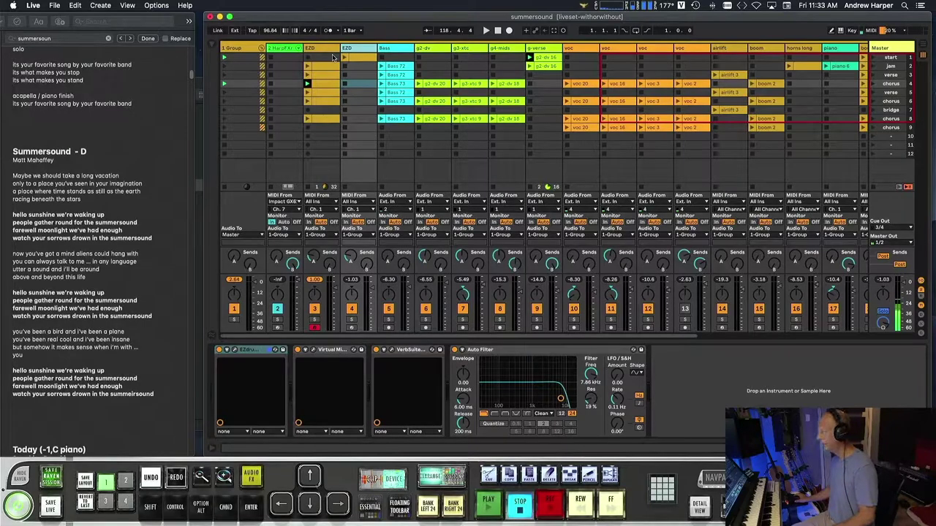
left_click(410, 56)
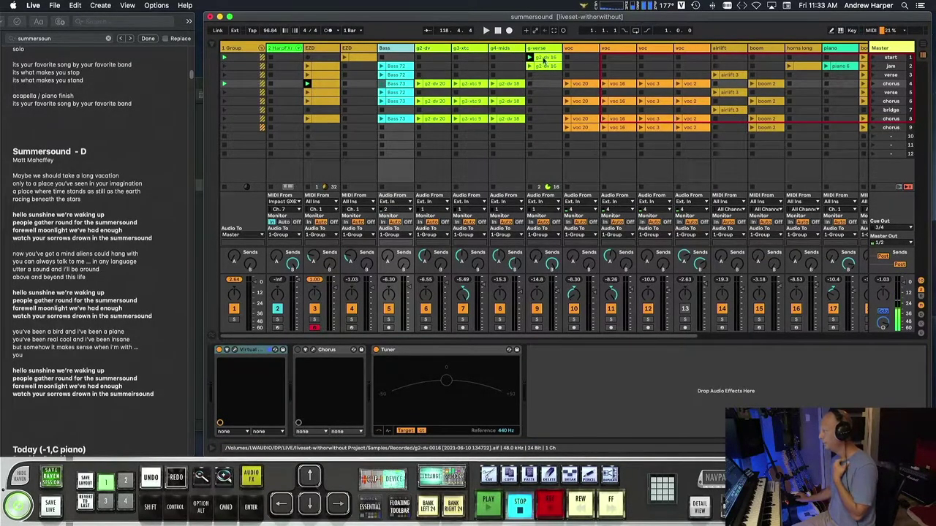
- Select the g2-dv 16 clip and open its TH-U amp showing the Randall T2 rhythm HB preset
left_click(546, 59)
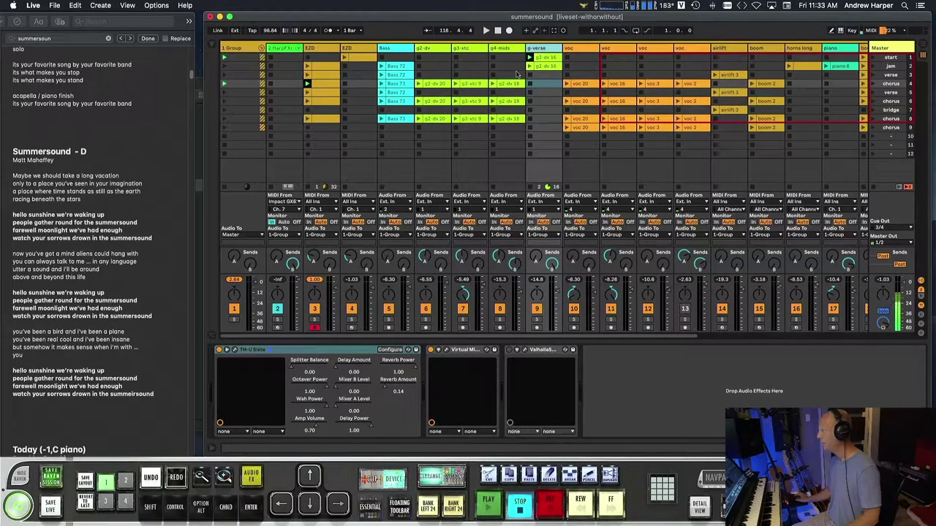
left_click(541, 58)
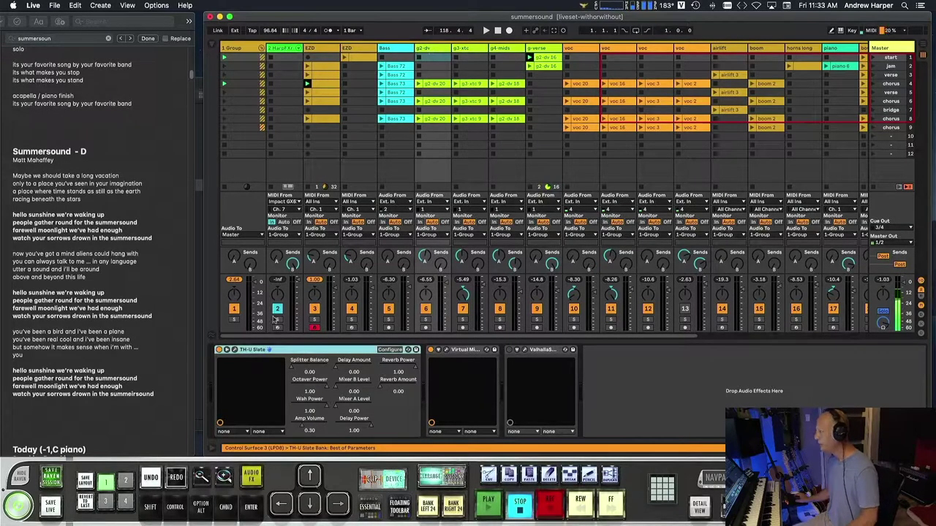
left_click(234, 350)
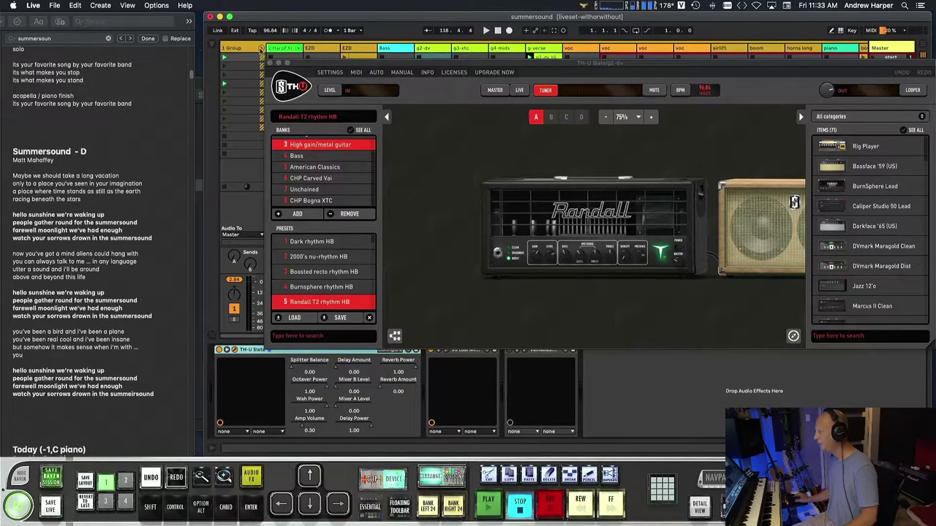
- Close the g2-dv amp, view g3-xtc's TH-U preset Boosted recto rhythm HB, then close it
left_click(269, 63)
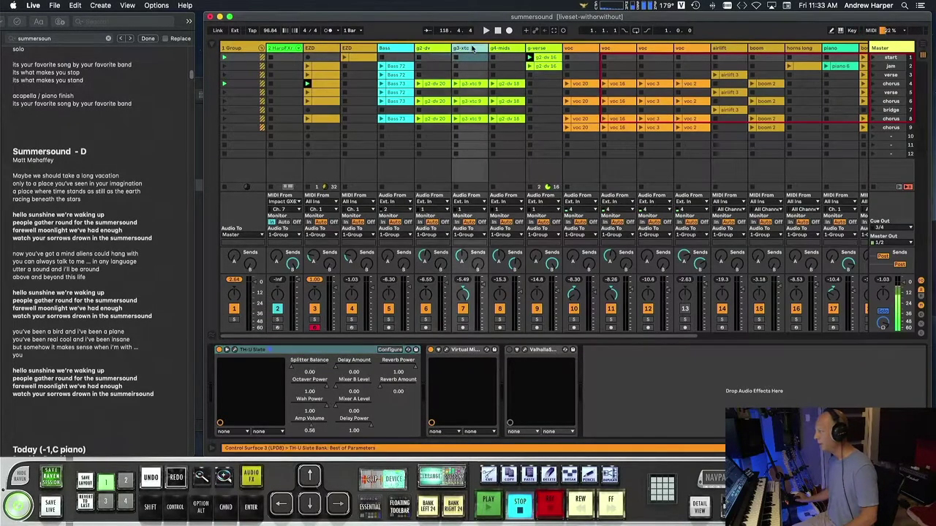
left_click(235, 351)
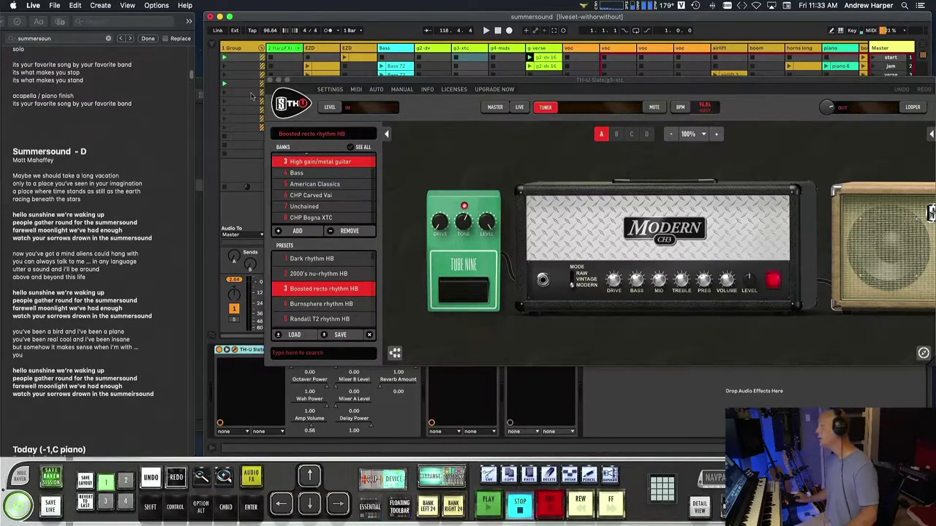
left_click(269, 80)
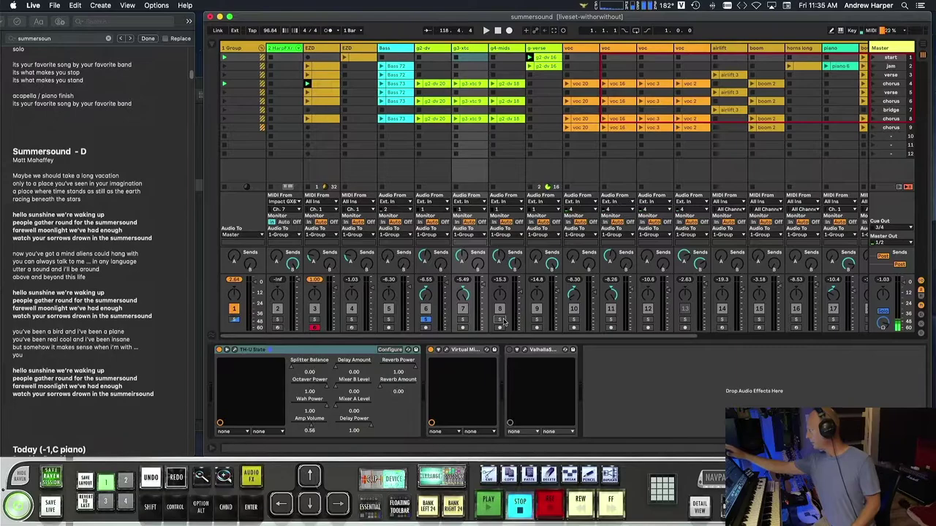
- Launch the chorus scene and clear the solos on the g2-dv and g3-xtc tracks
left_click(873, 85)
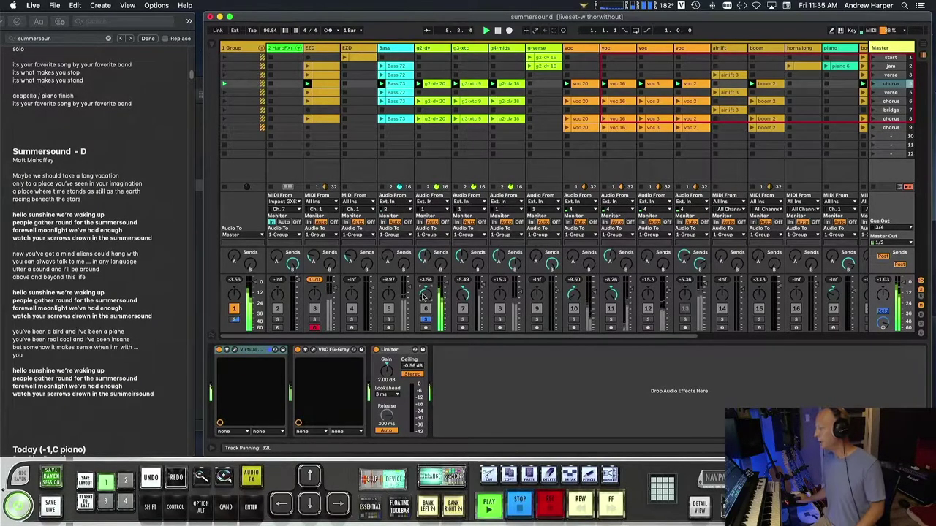
left_click(428, 319)
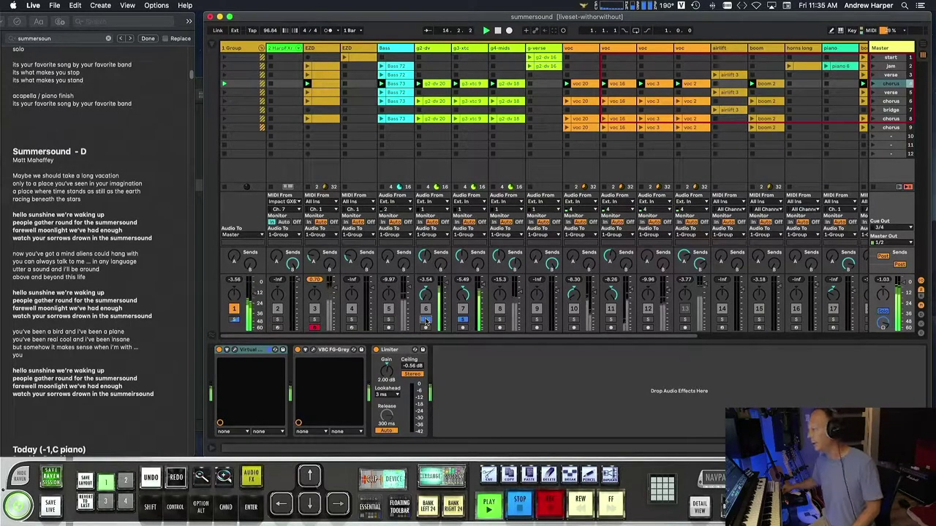
left_click(426, 319)
left_click(462, 320)
- Solo g4-mids, then g3-xtc, then g2-dv in turn, ending with g4-mids unsoloed
left_click(500, 320)
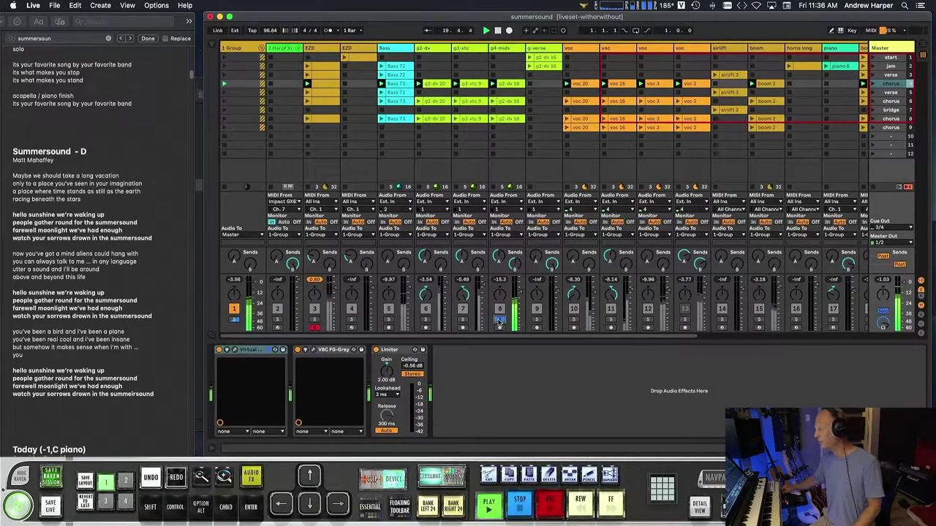
left_click(462, 320)
left_click(425, 319)
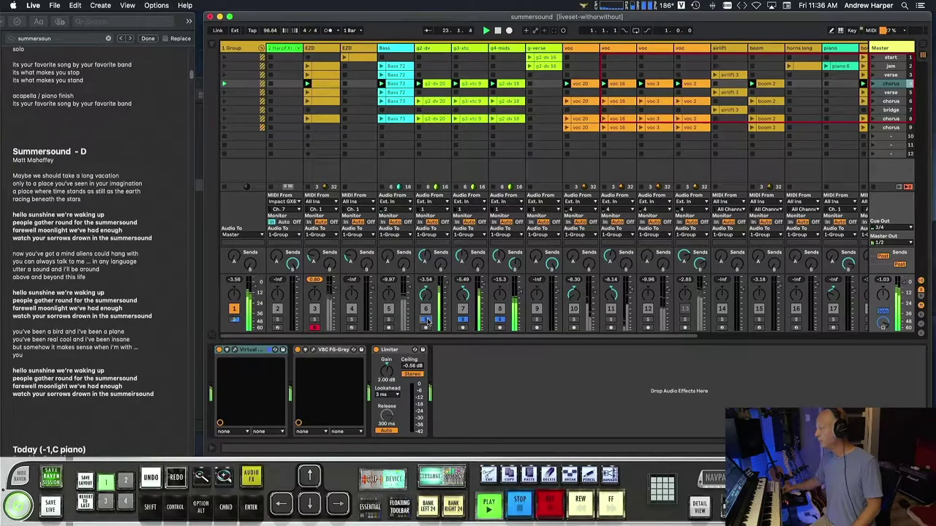
left_click(502, 321)
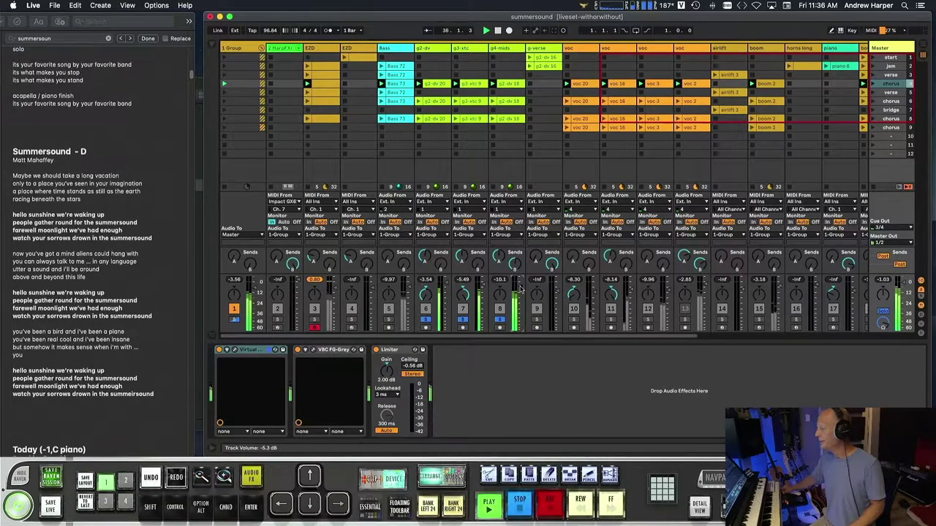
- Solo track 8, toggling it off and back on, then add the Bass track to the solo
left_click(500, 320)
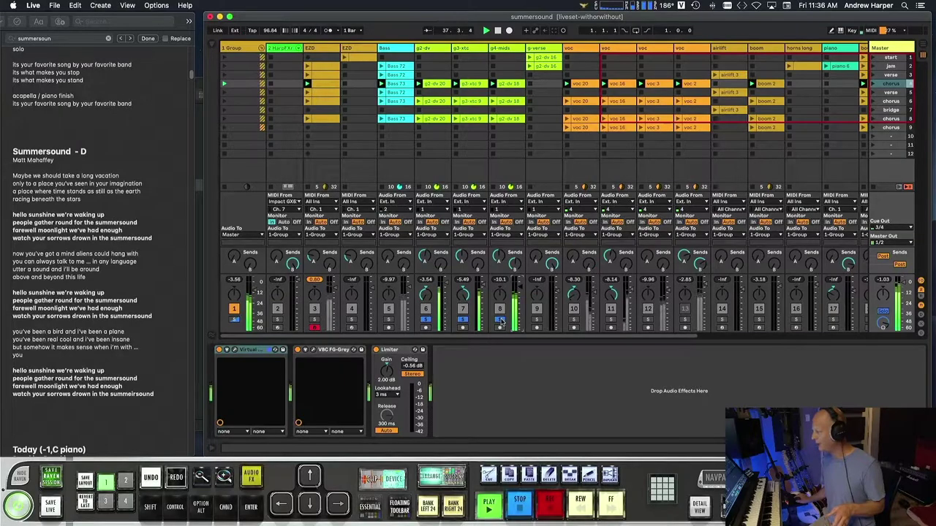
left_click(500, 319)
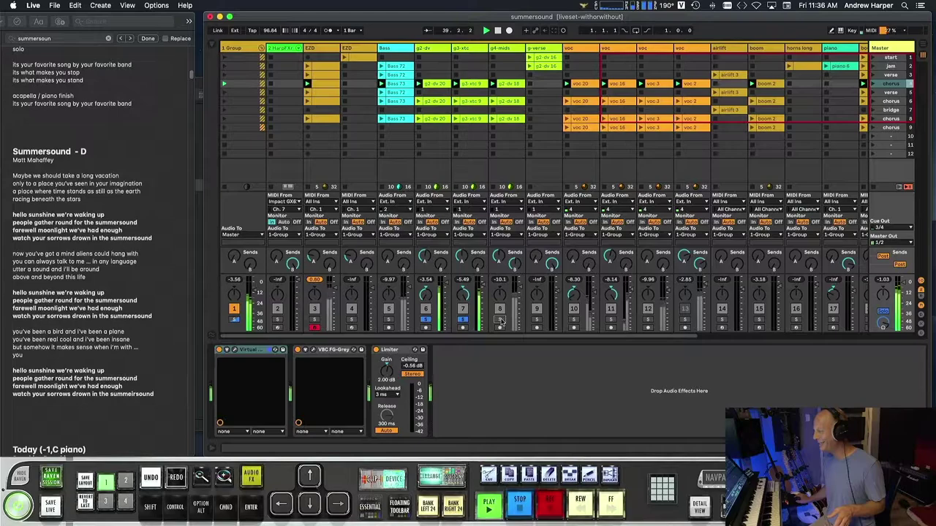
left_click(500, 319)
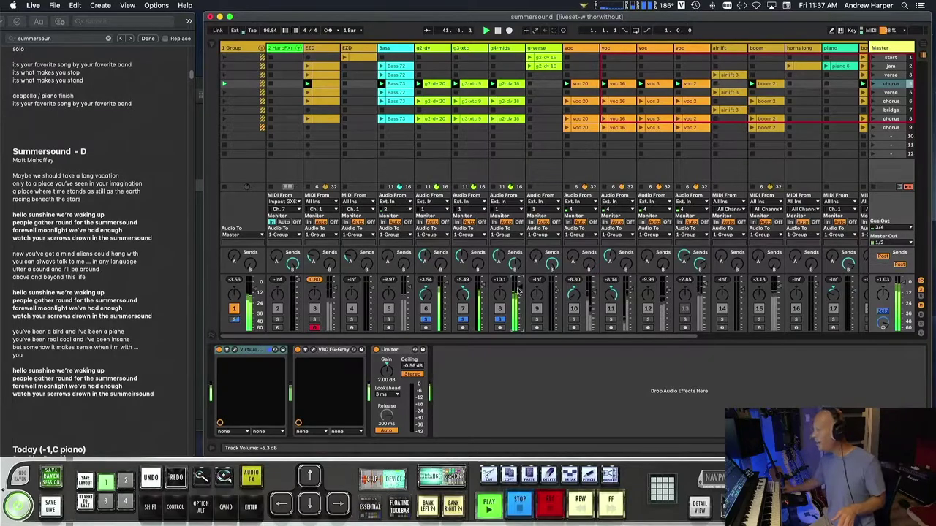
left_click(391, 321)
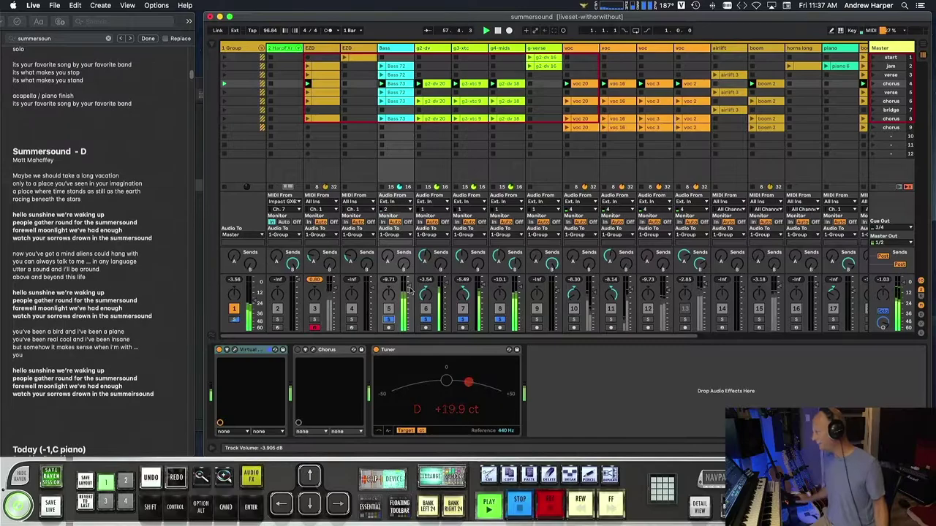
- Stop playback, solo tracks 7, 8 and 9 in turn, then remove the EZD 23 clip
key("space")
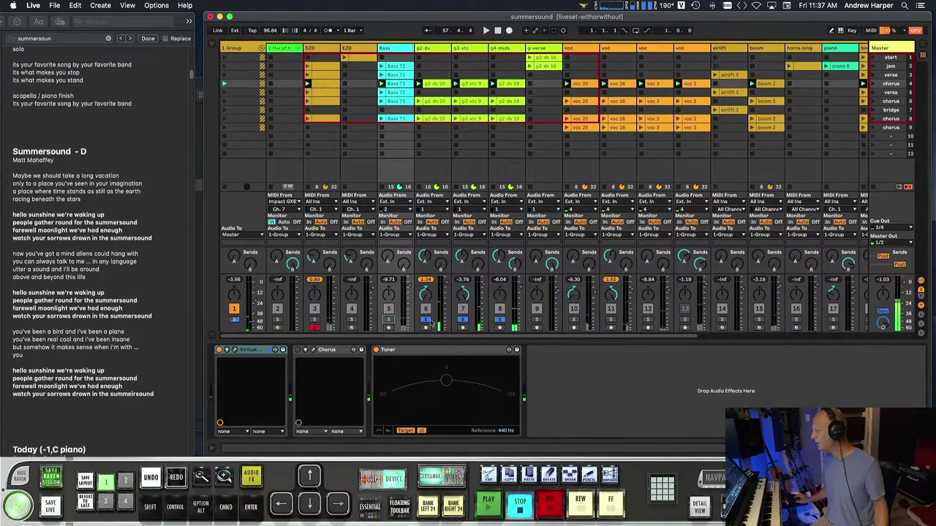
left_click(462, 320)
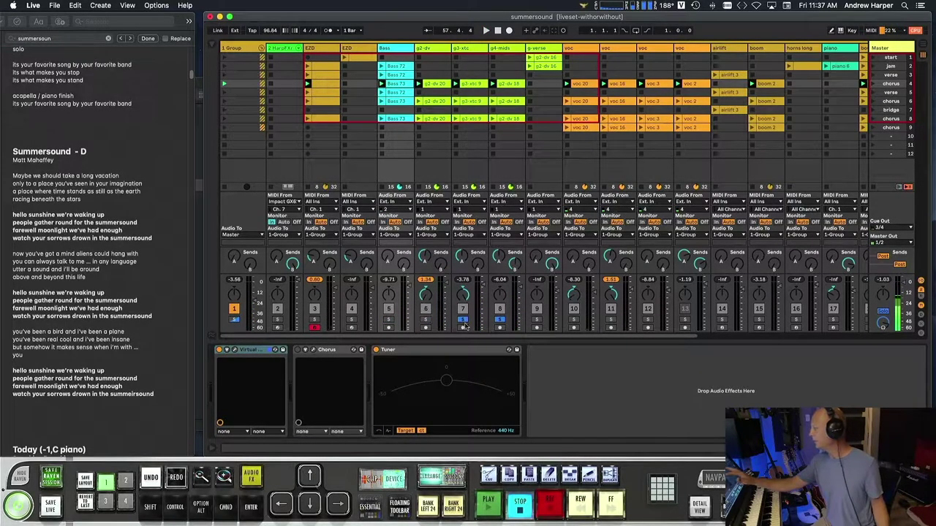
left_click(500, 319)
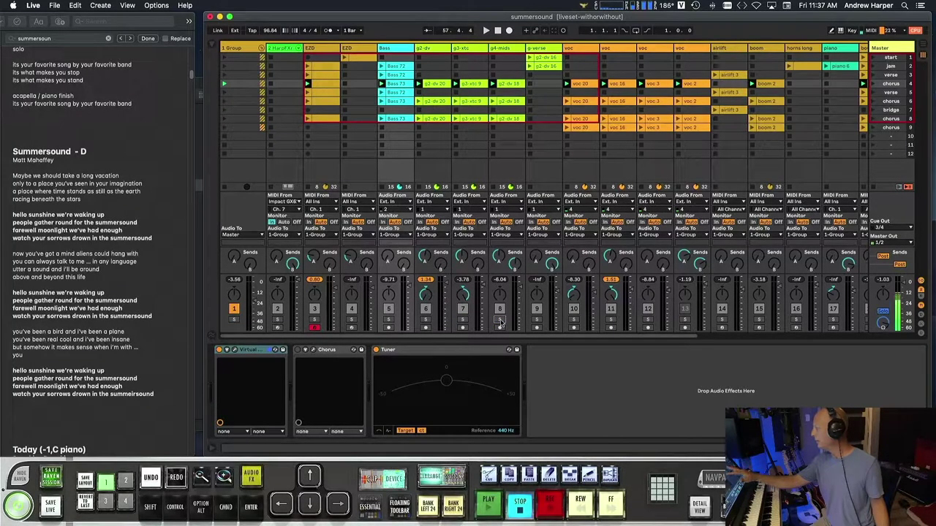
left_click(536, 320)
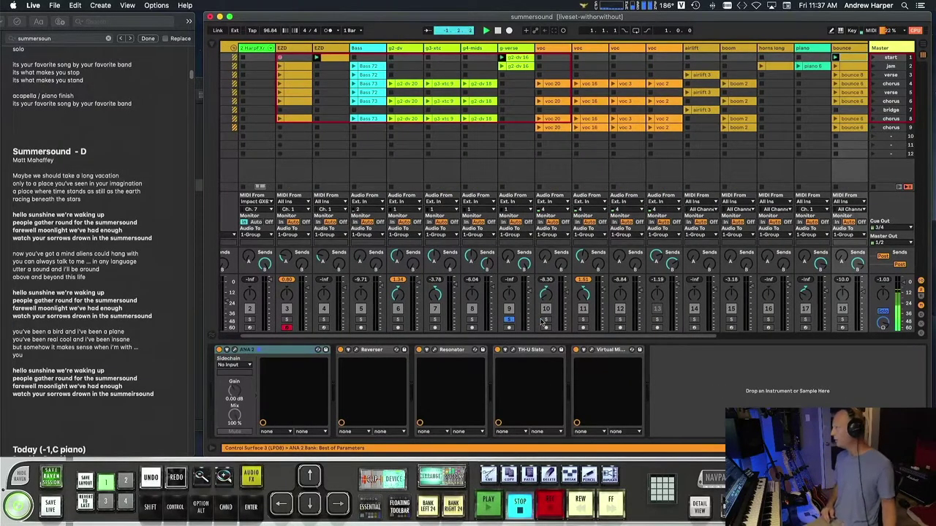
left_click(299, 58)
key("super+z")
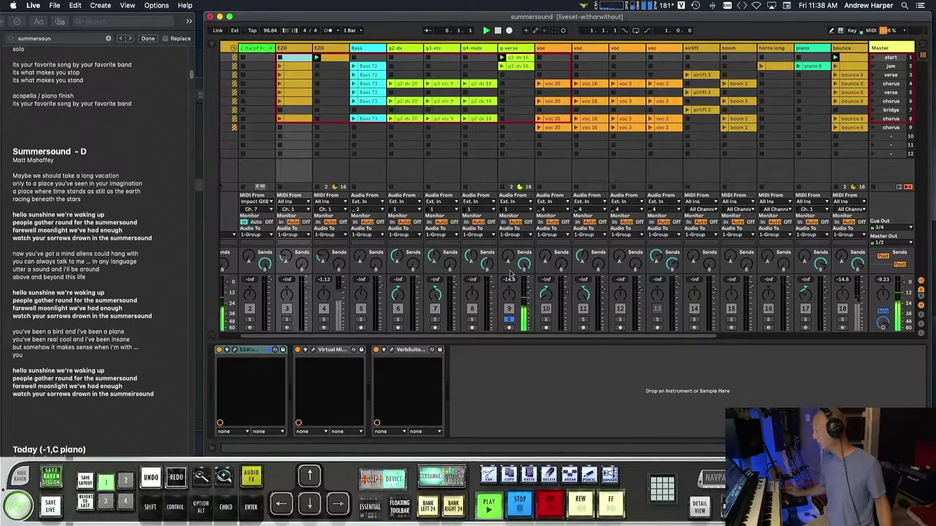
- Stop playback and open the g-verse track's Virtual Mix channel strip window, moving it aside
left_click(512, 48)
key("space")
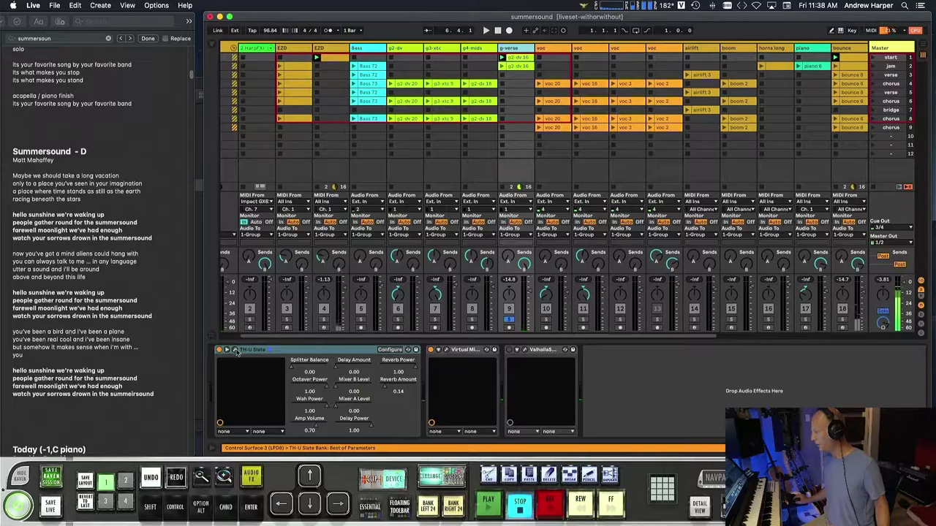
left_click(447, 351)
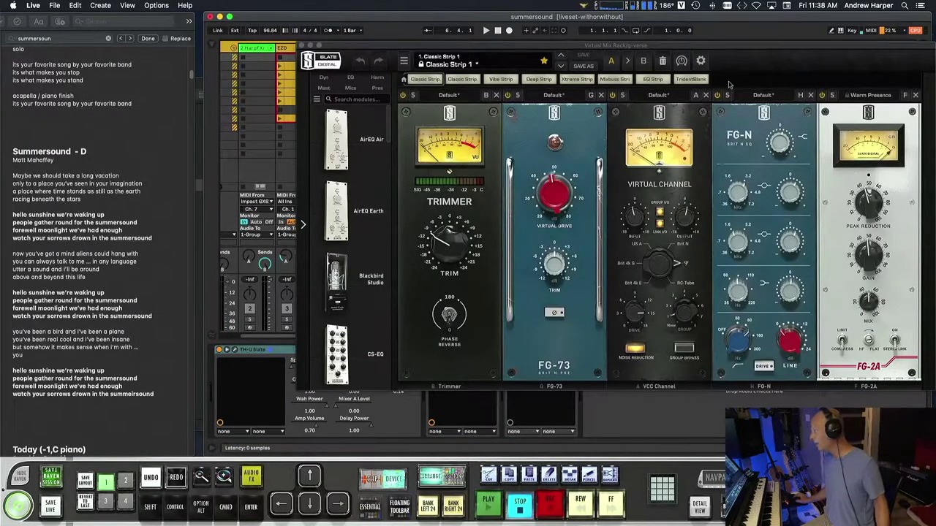
left_click_drag(755, 48, 647, 93)
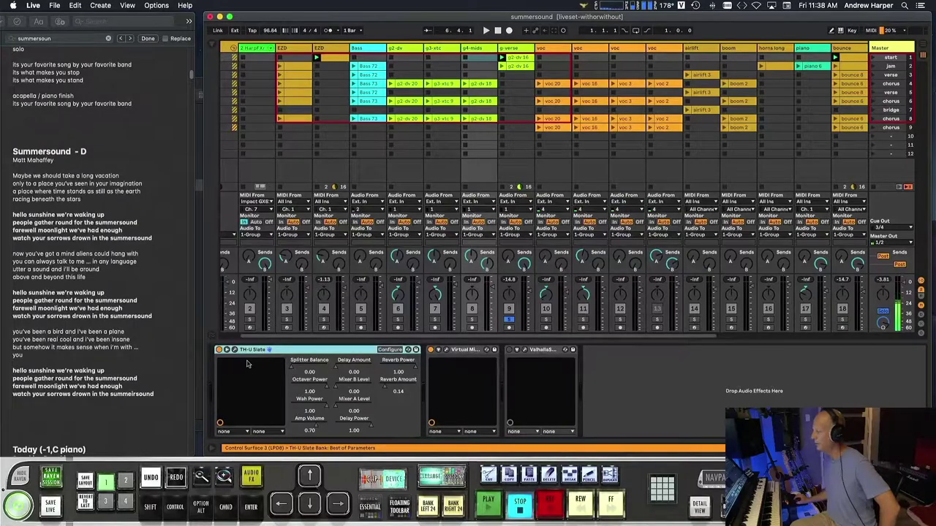
- Raise the g4-mids FG-N EQ frequency from 77.1Hz to 83.3Hz and close the Virtual Mix Rack window
left_click(448, 351)
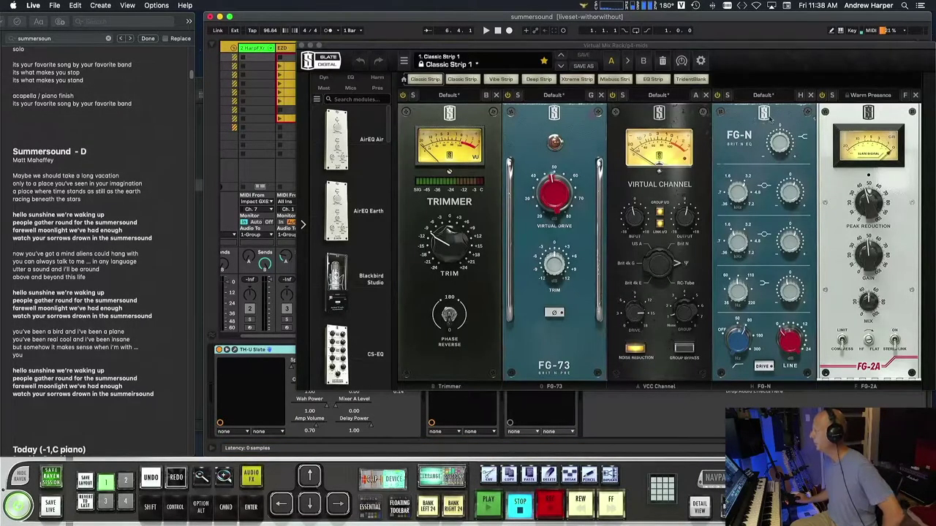
left_click_drag(781, 47, 686, 133)
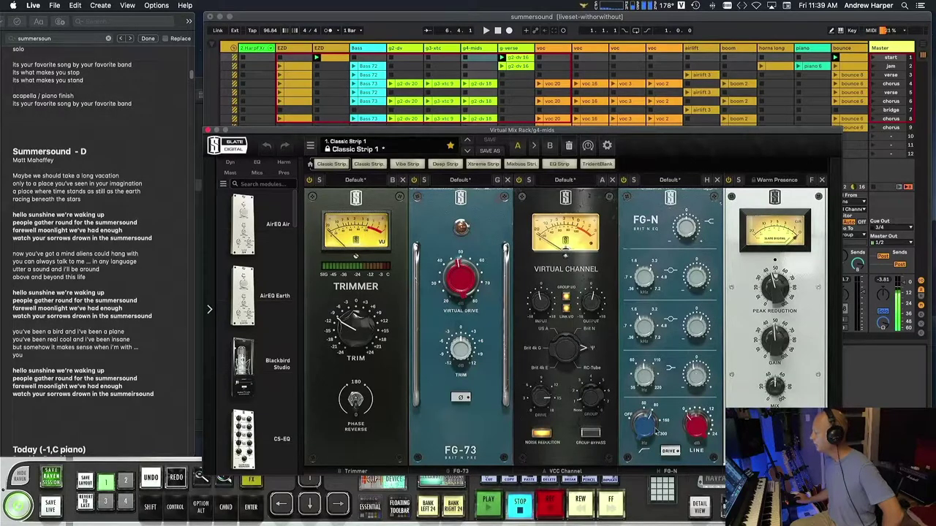
mouse_move(647, 433)
left_click_drag(648, 432, 647, 421)
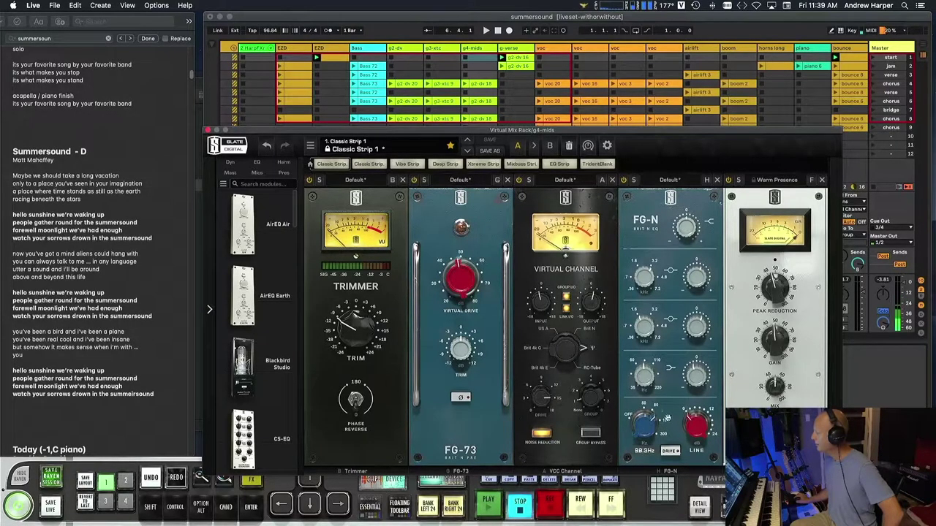
mouse_move(693, 390)
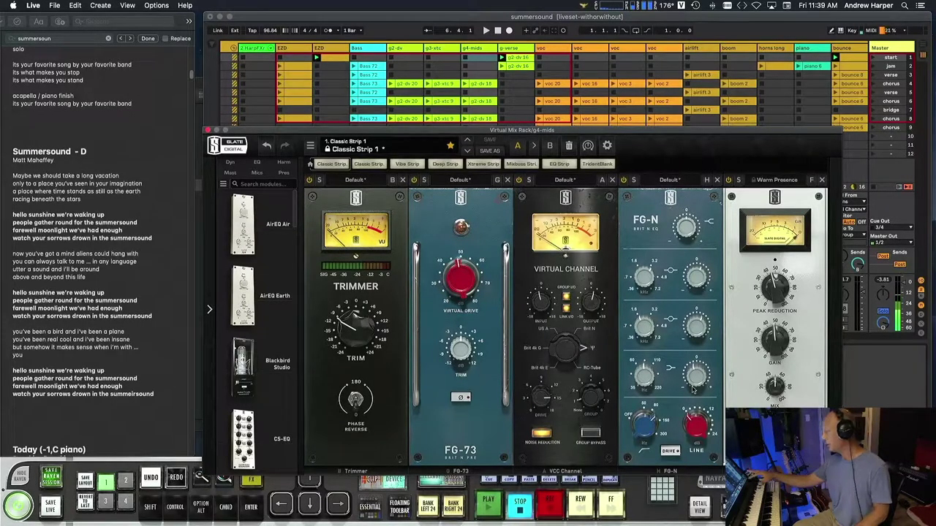
mouse_move(637, 430)
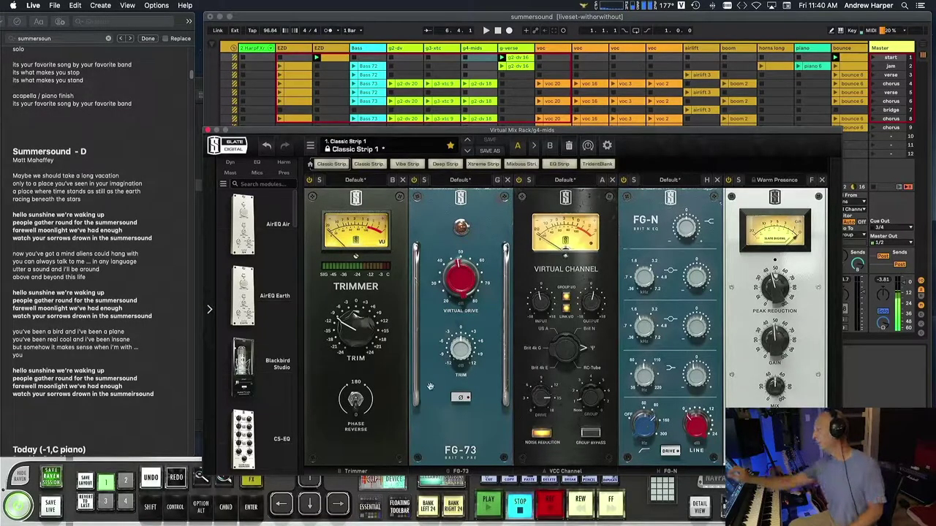
key("super+alt+p")
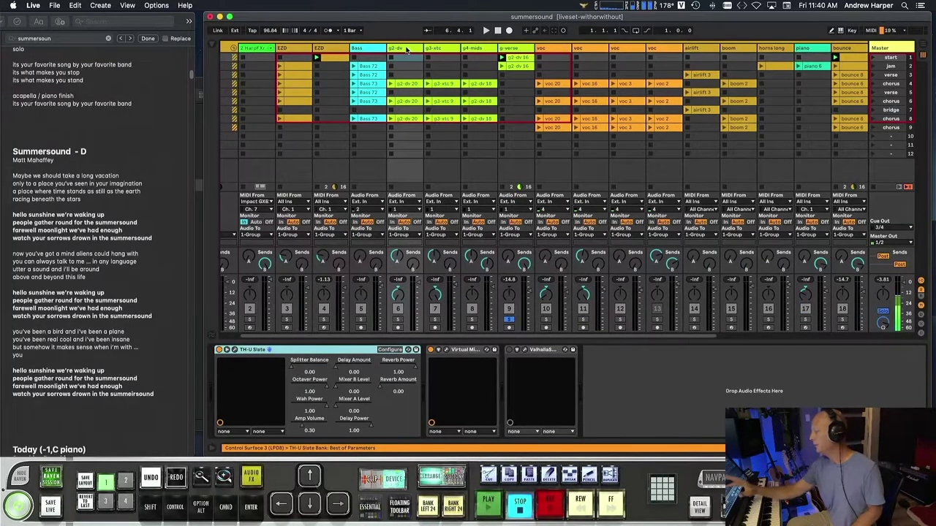
left_click(447, 349)
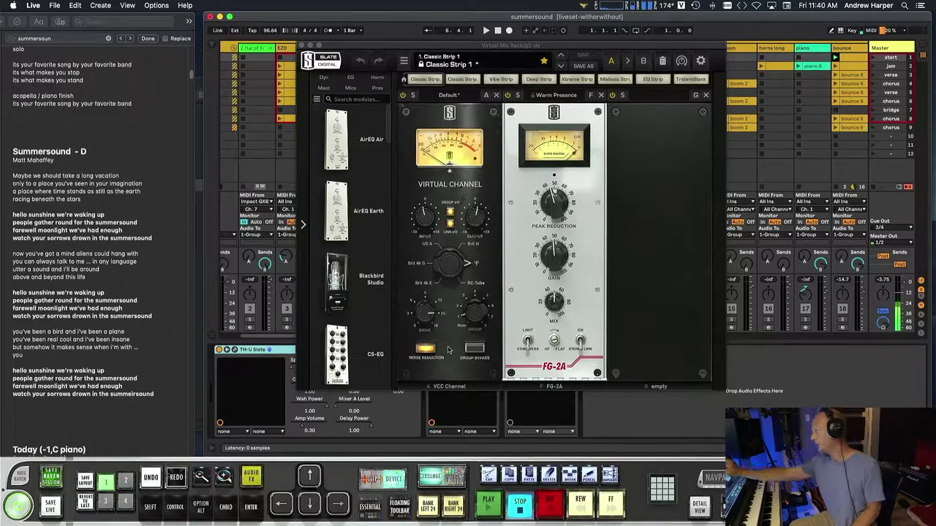
key("super+alt+p")
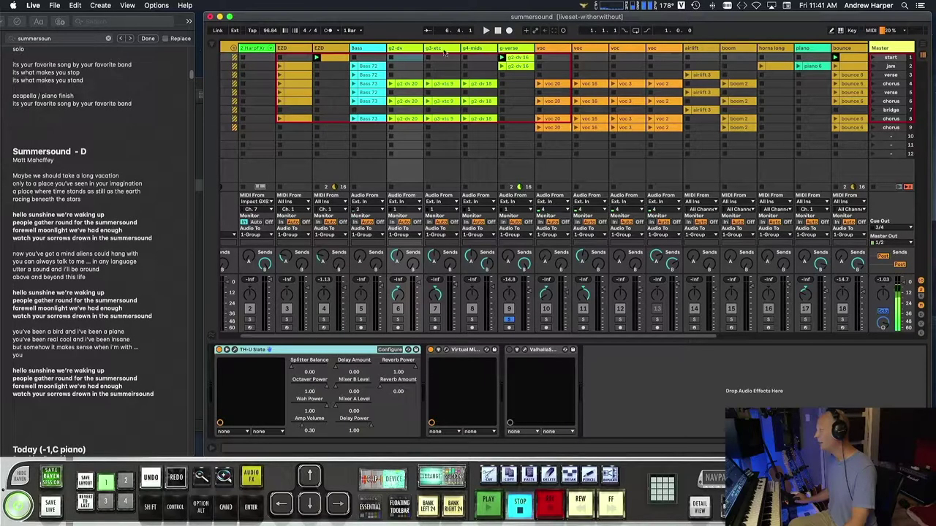
- Show the voc track's devices and open its Vocals 3 Virtual Mix Rack window, moved aside
left_click(553, 49)
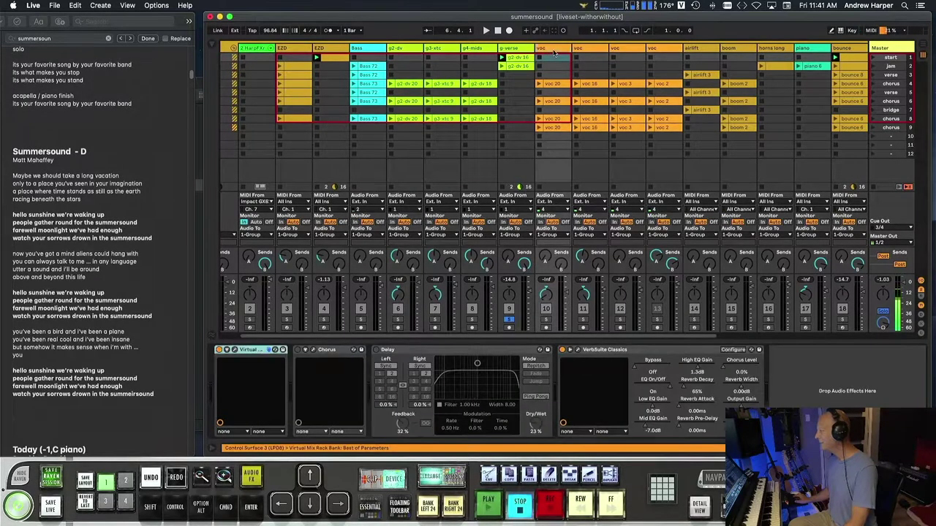
left_click(235, 350)
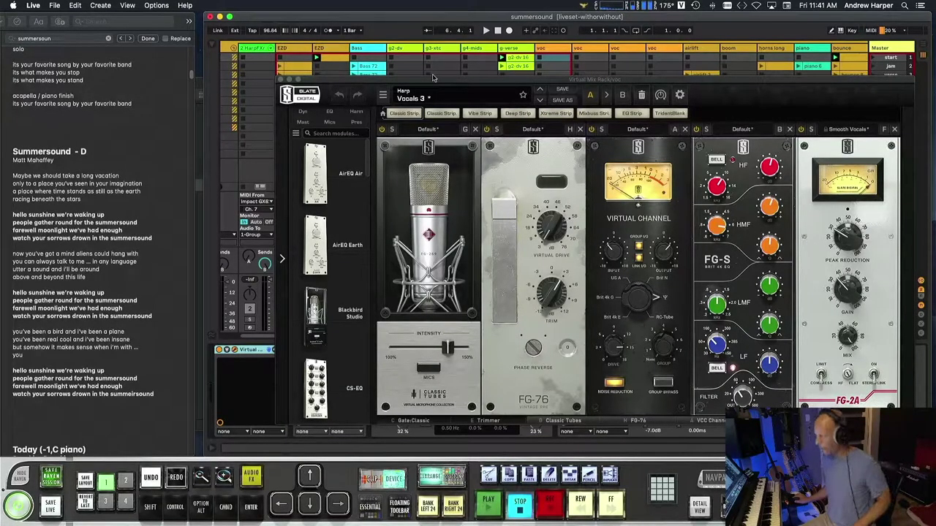
left_click_drag(435, 79, 282, 122)
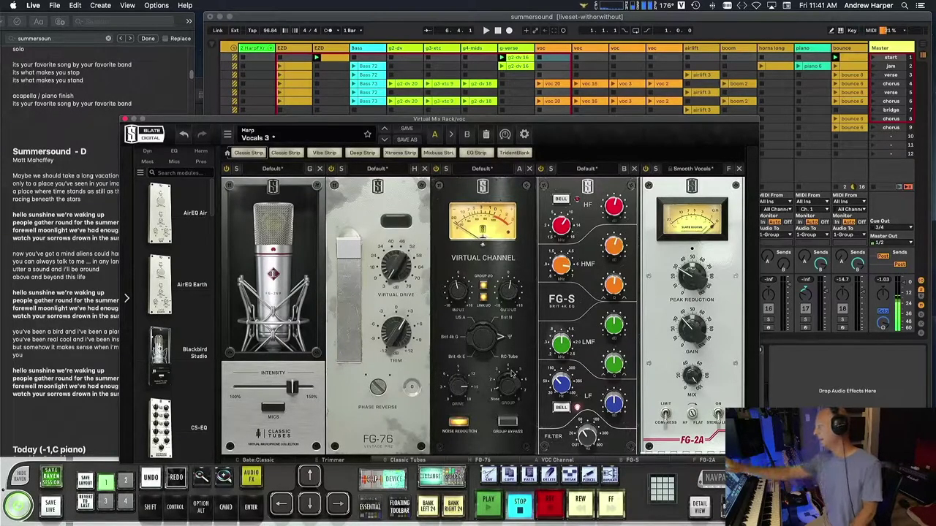
left_click_drag(448, 120, 598, 168)
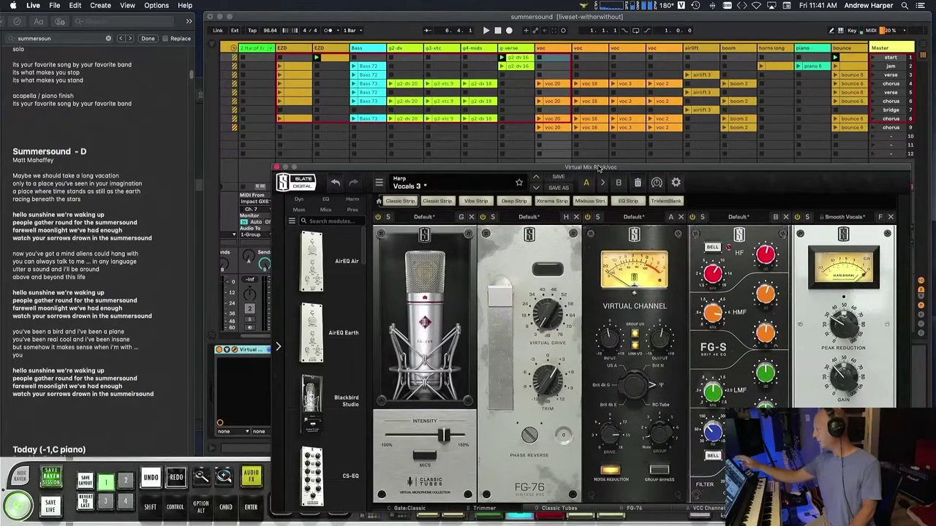
- Review the microphone model list, then move the rack lower and bring Live's main window forward
left_click(425, 456)
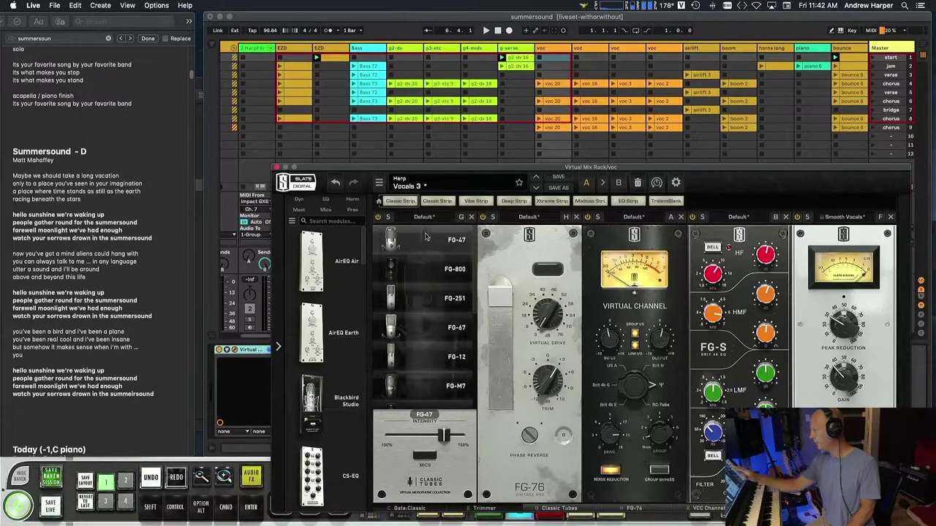
left_click(425, 456)
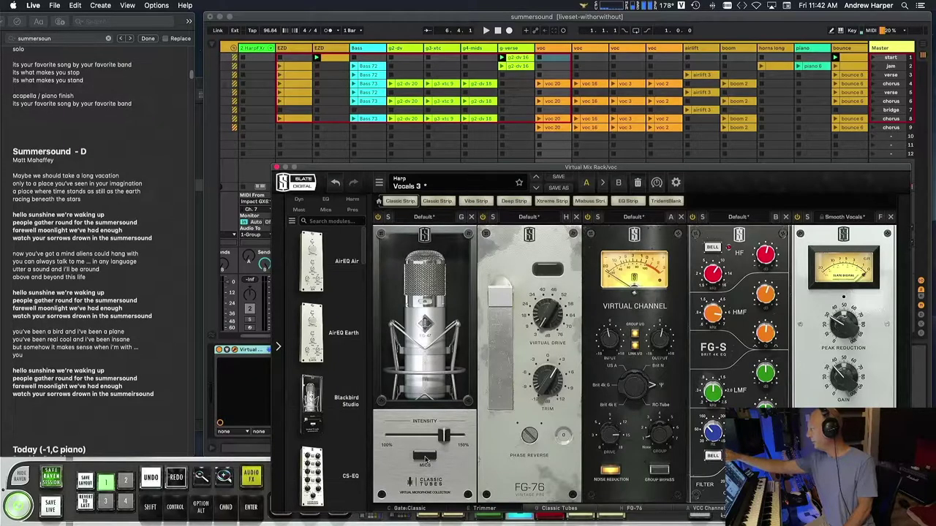
left_click_drag(636, 168, 626, 314)
left_click(542, 334)
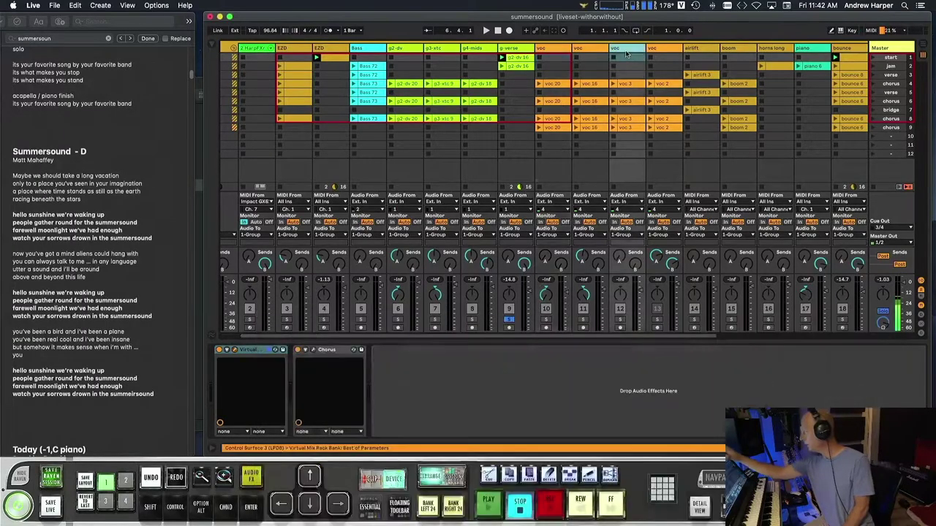
- On another voc track's Vocals 3 rack, set mic intensity to 138% and the Classic Tubes mic to FG-800M
left_click(625, 53)
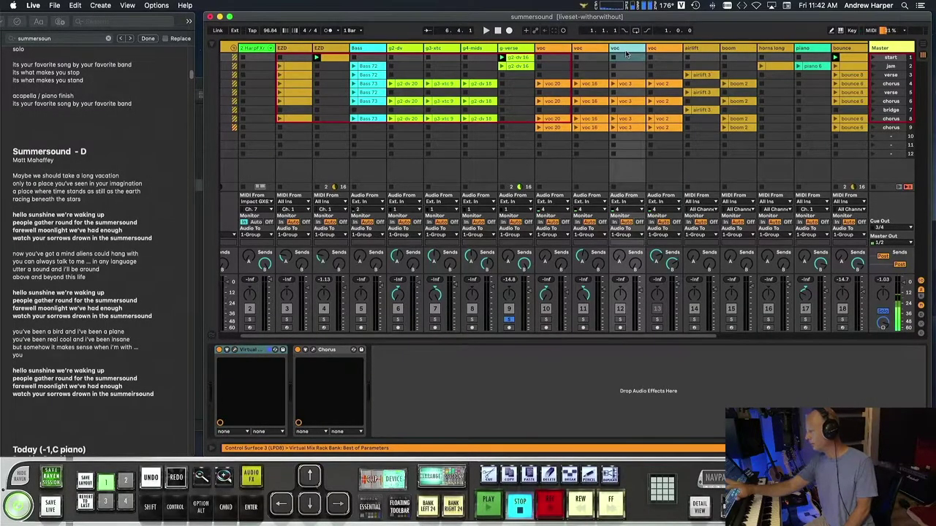
left_click(235, 350)
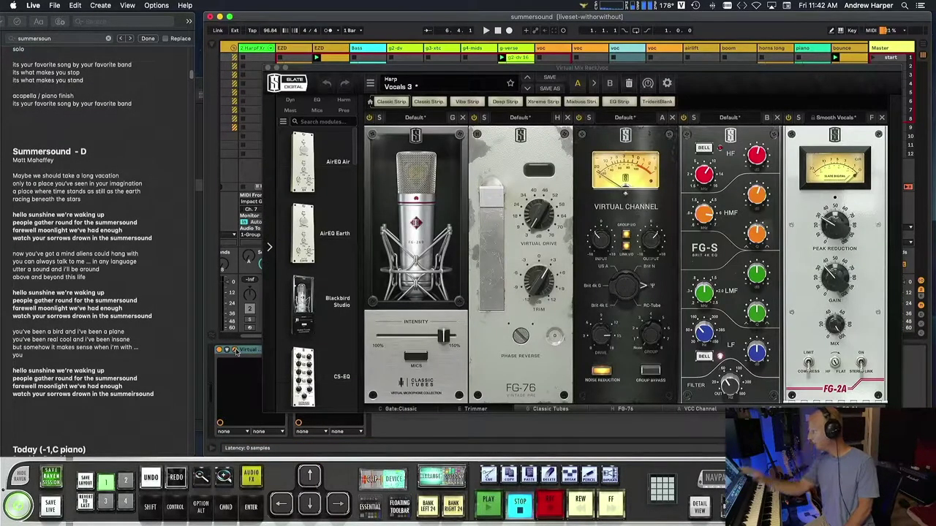
left_click(416, 357)
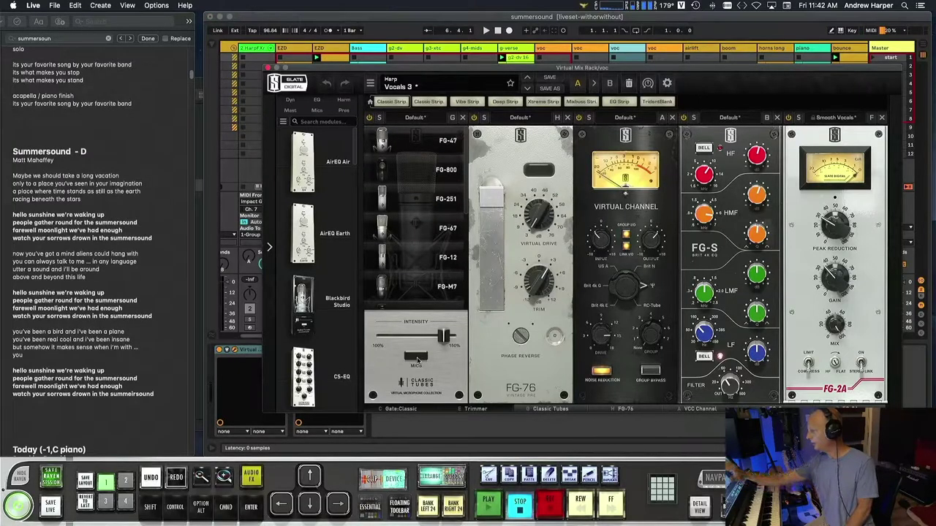
scroll(421, 232, "down", 3)
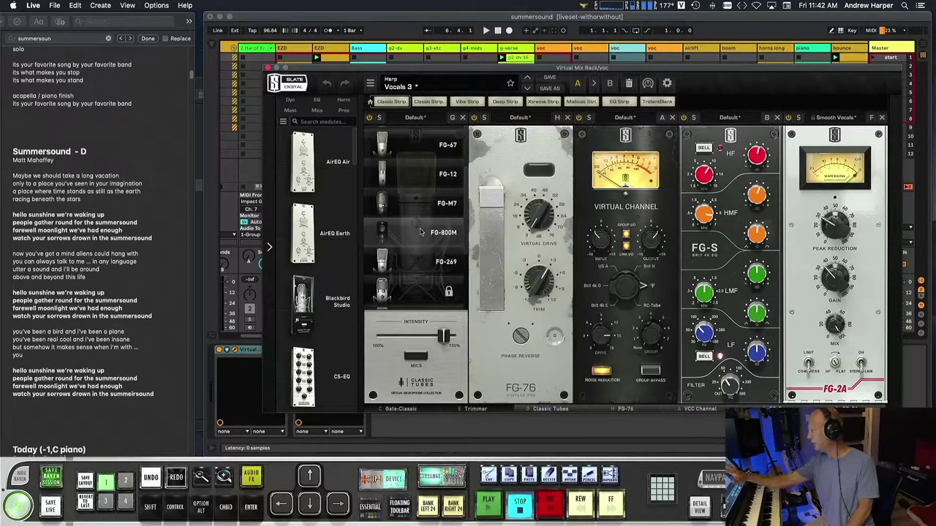
left_click_drag(444, 337, 439, 341)
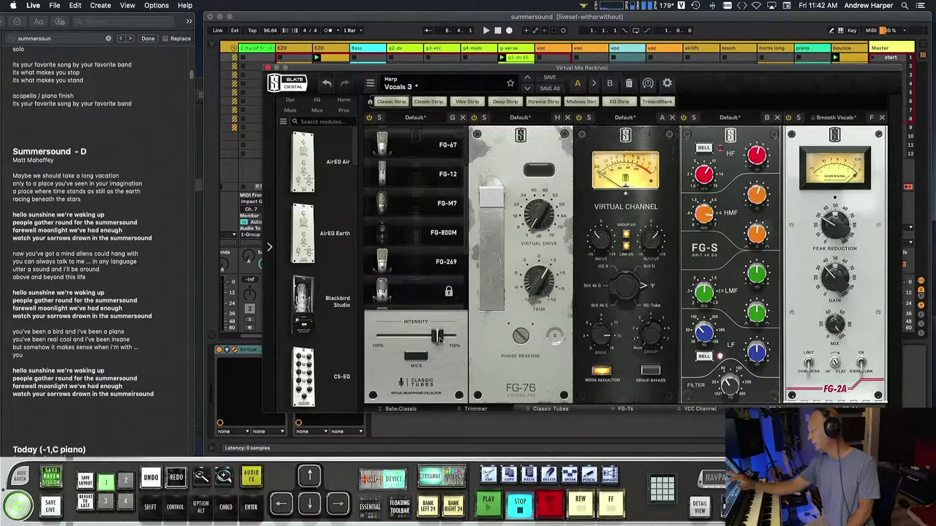
left_click(417, 356)
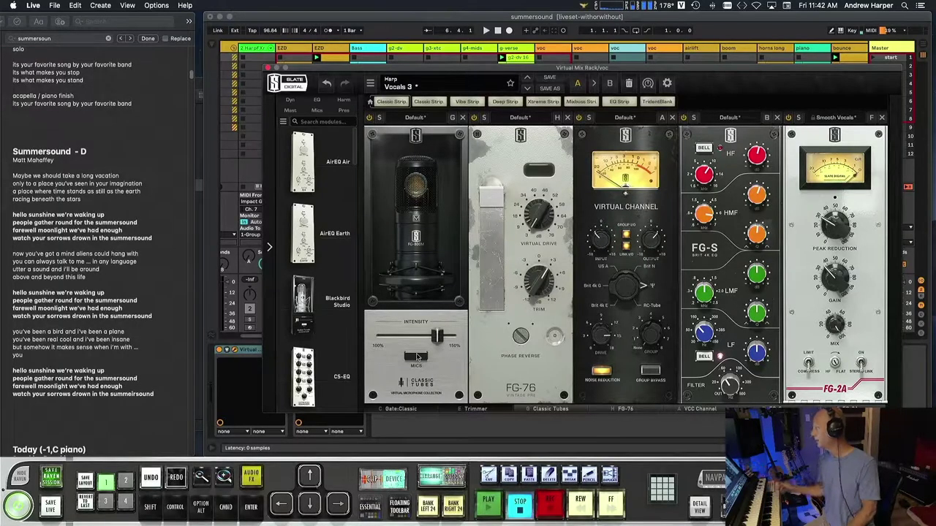
key("super+alt+p")
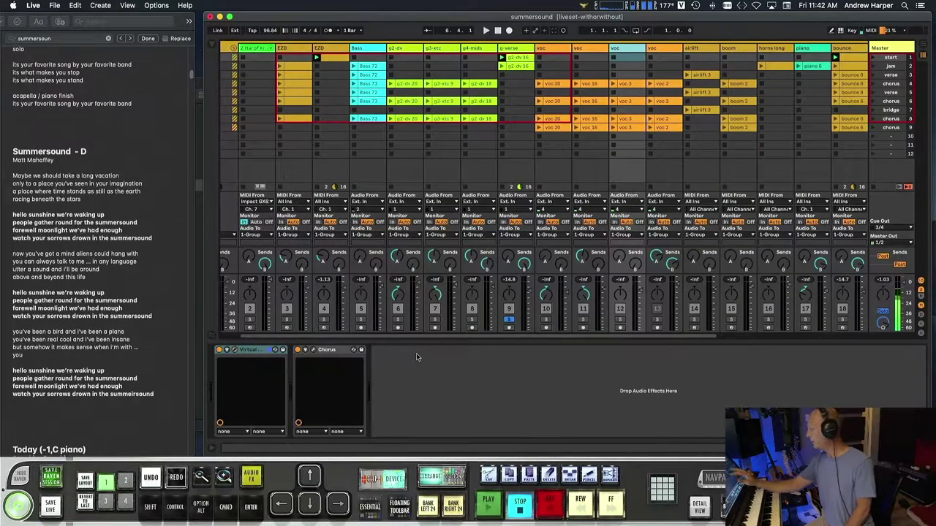
- Solo tracks 10 and 11, launch the chorus scene, and switch track 12 off
left_click(546, 319)
left_click(582, 320)
left_click(620, 320)
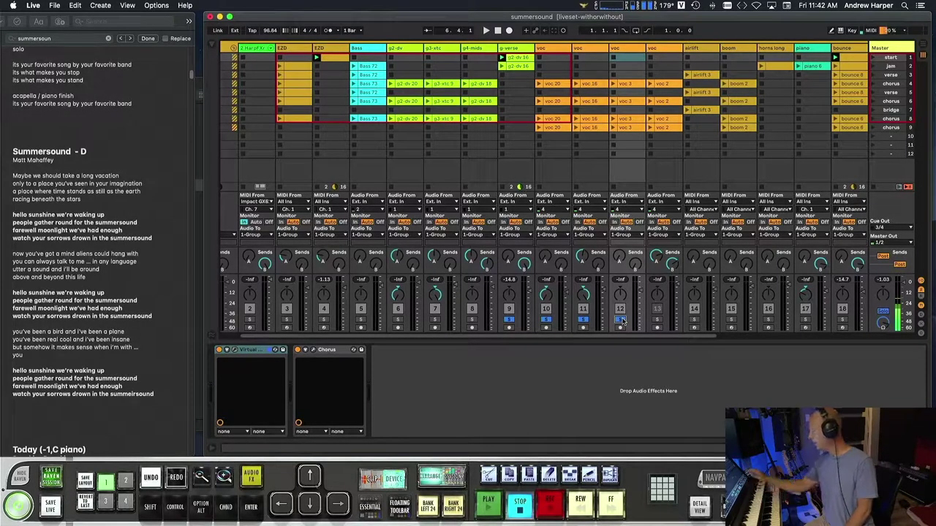
left_click(620, 320)
left_click(870, 86)
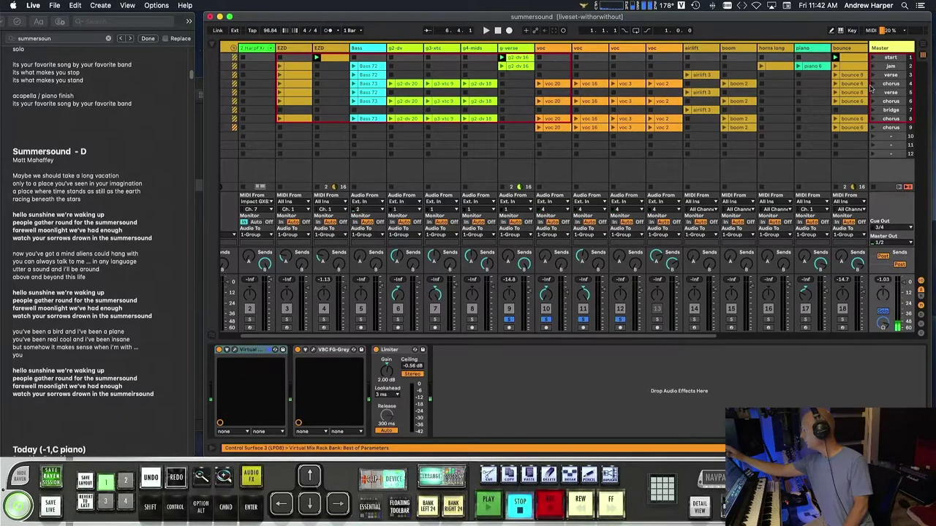
left_click(872, 84)
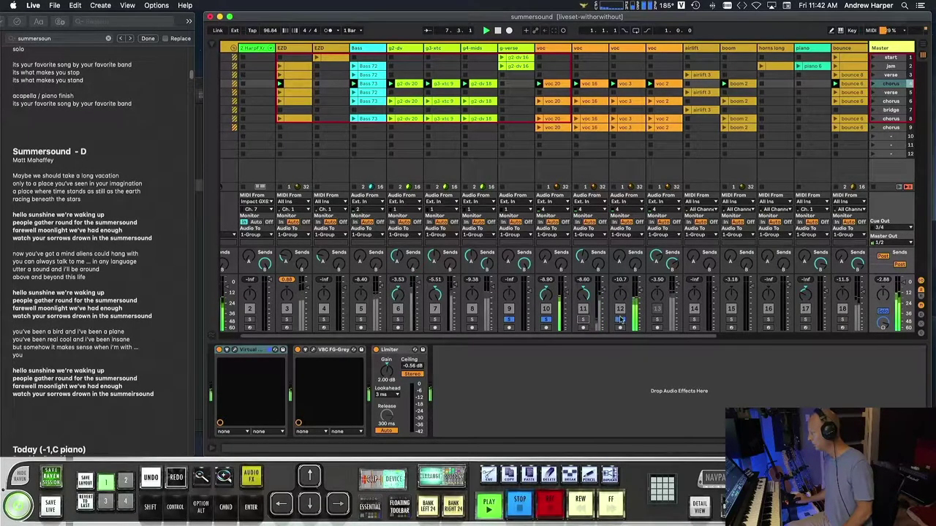
left_click(621, 313)
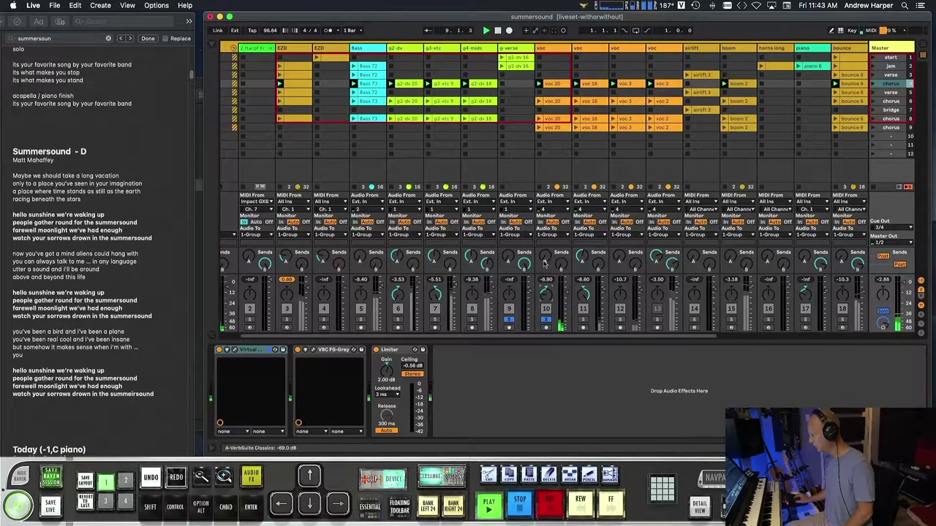
- Delete VerbSuite Classics and Delay from vocal track 10 and raise its reverb send to -20 dB
left_click(558, 57)
left_click(630, 350)
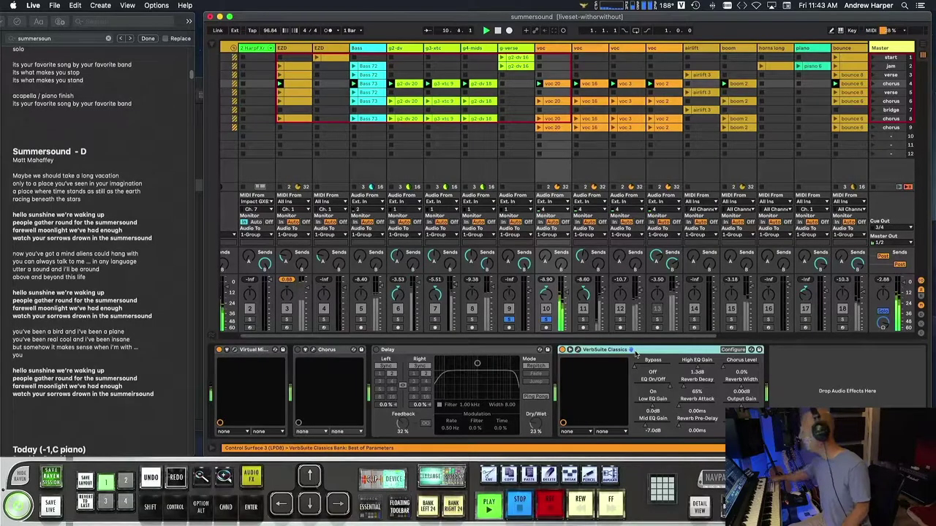
key("Delete")
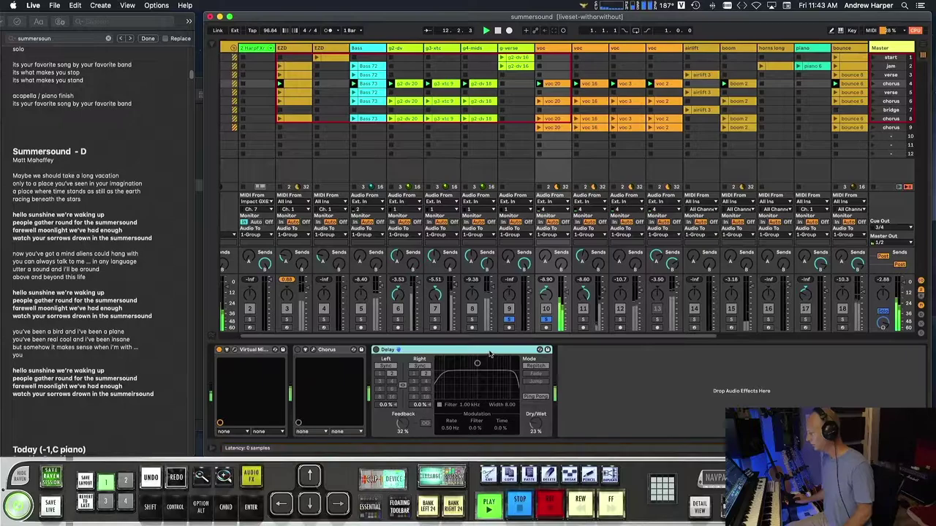
key("Delete")
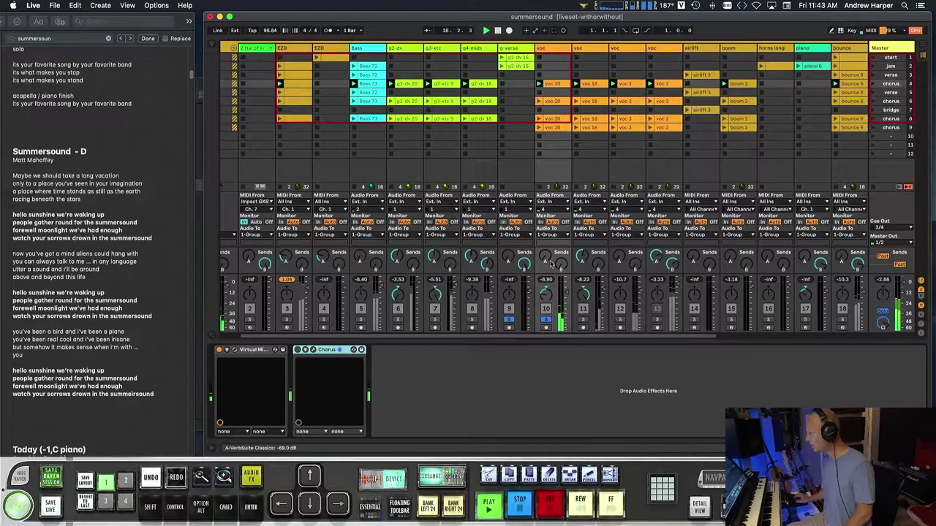
left_click_drag(545, 257, 546, 262)
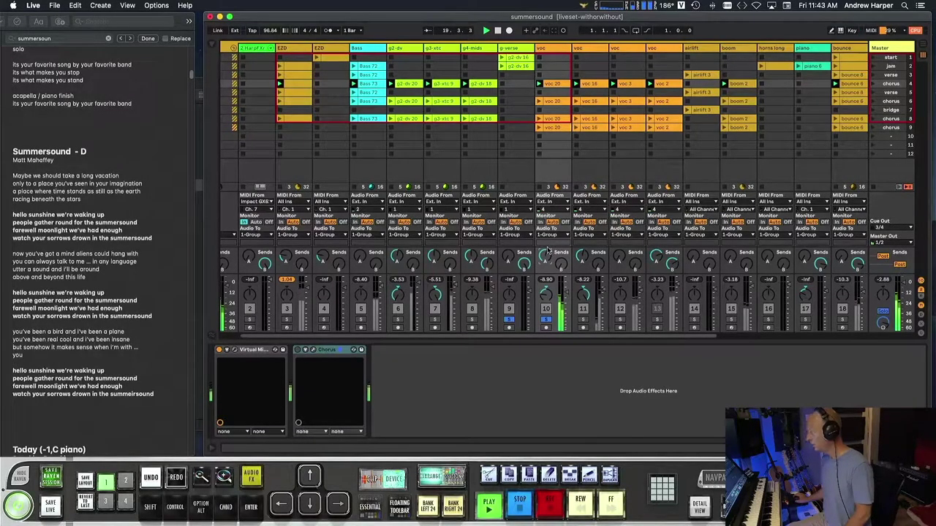
left_click(544, 49)
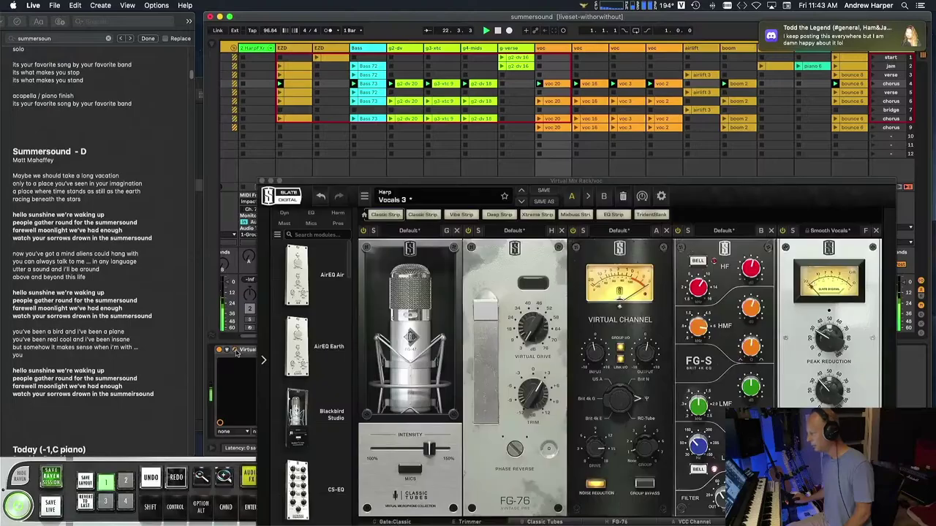
- Lower the vocal rack Trimmer's trim from +7.40dB to about +5.23dB, then move the window aside
left_click(235, 350)
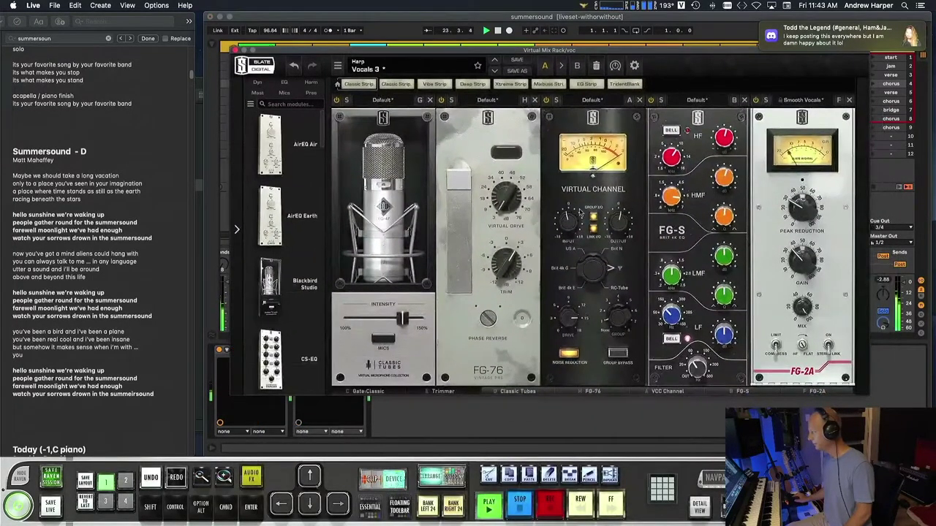
left_click(443, 392)
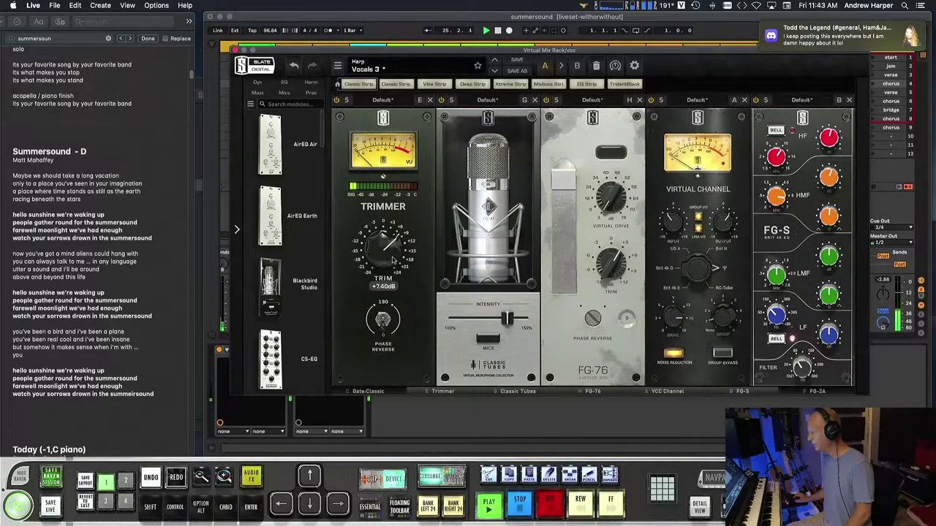
scroll(392, 259, "down", 5)
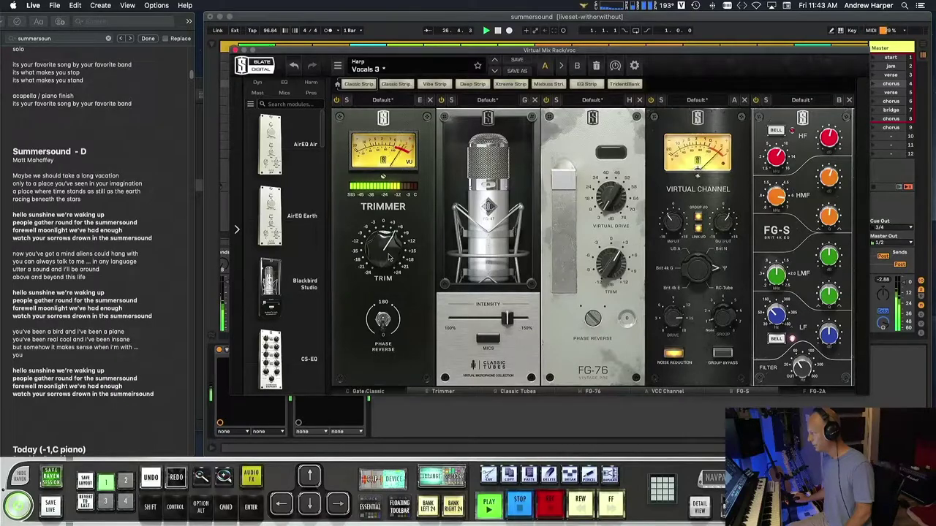
scroll(388, 254, "down", 2)
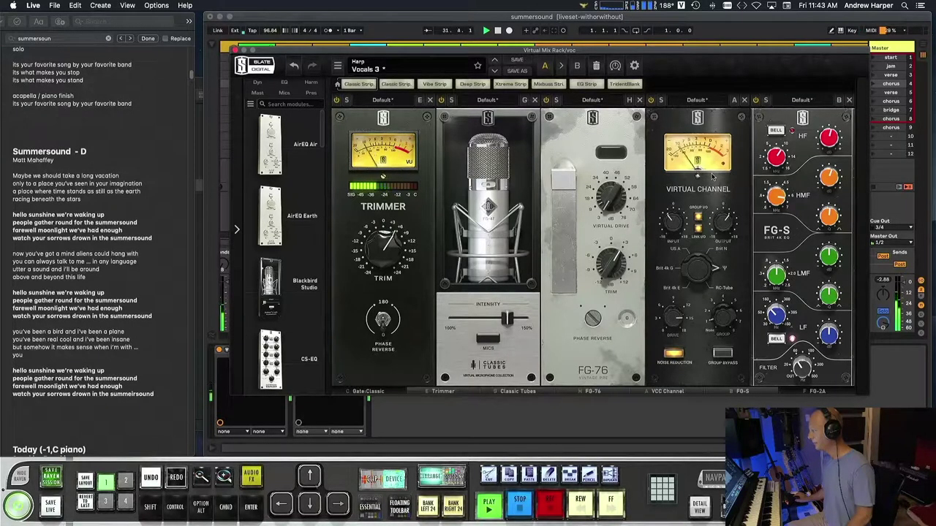
mouse_move(677, 320)
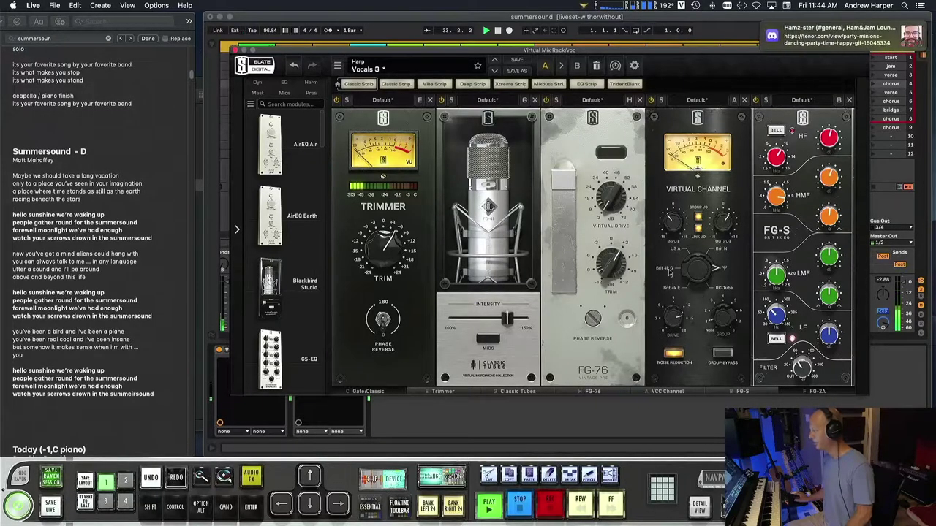
left_click_drag(567, 53, 440, 73)
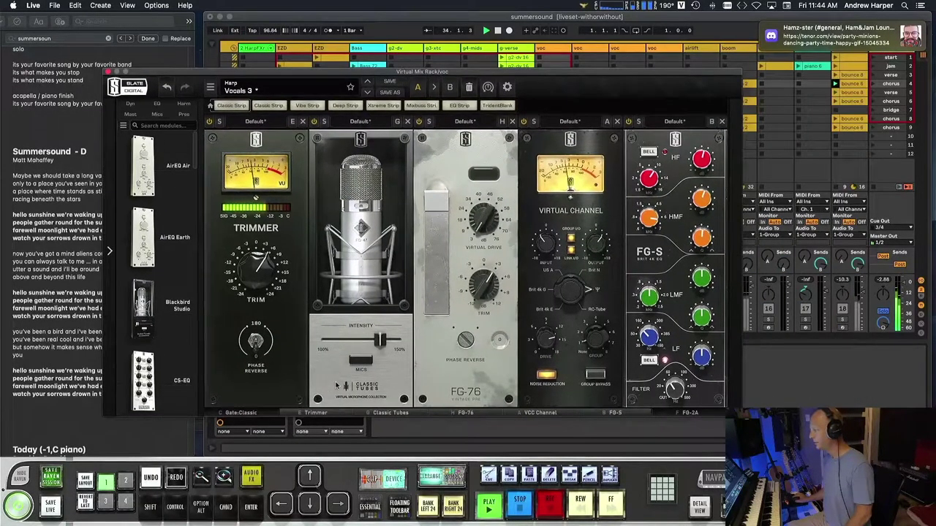
- Try the FG-269 microphone in Classic Tubes, then settle on FG-47
left_click(359, 362)
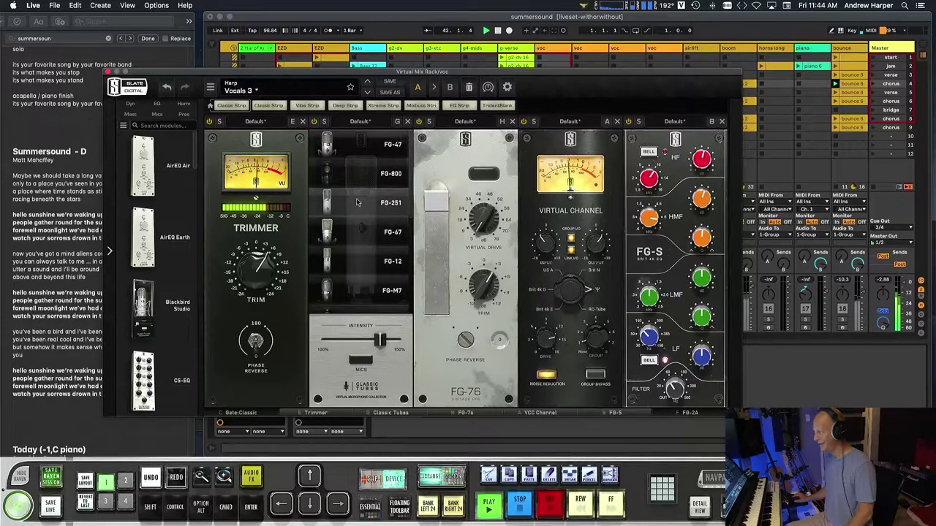
scroll(358, 261, "down", 2)
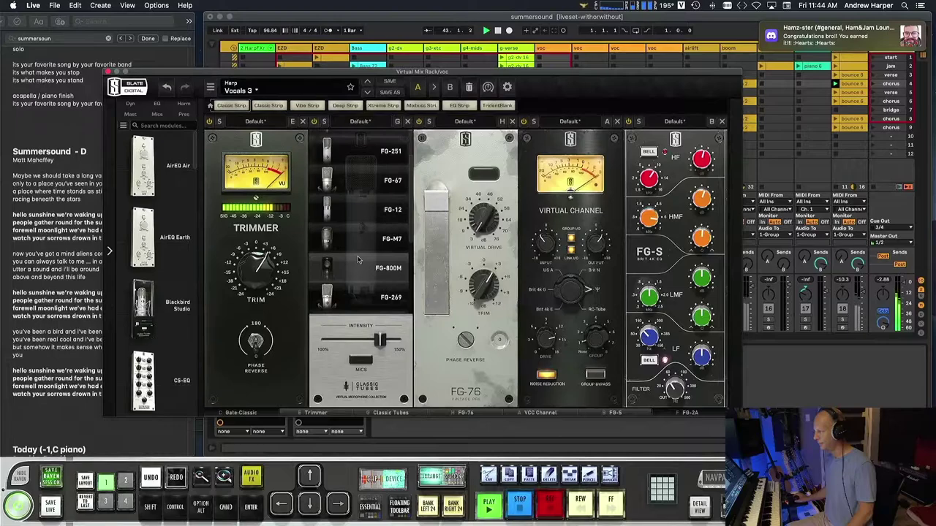
left_click(358, 299)
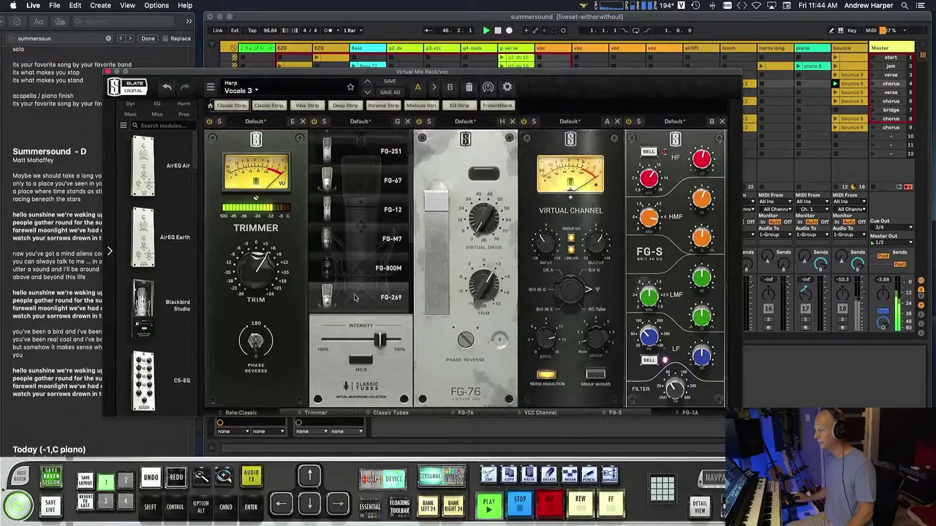
scroll(357, 219, "up", 4)
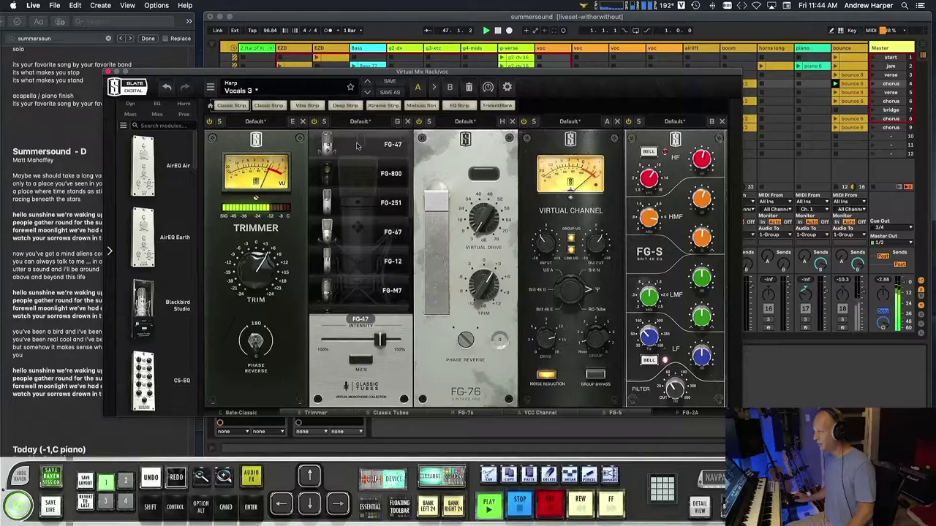
left_click(372, 141)
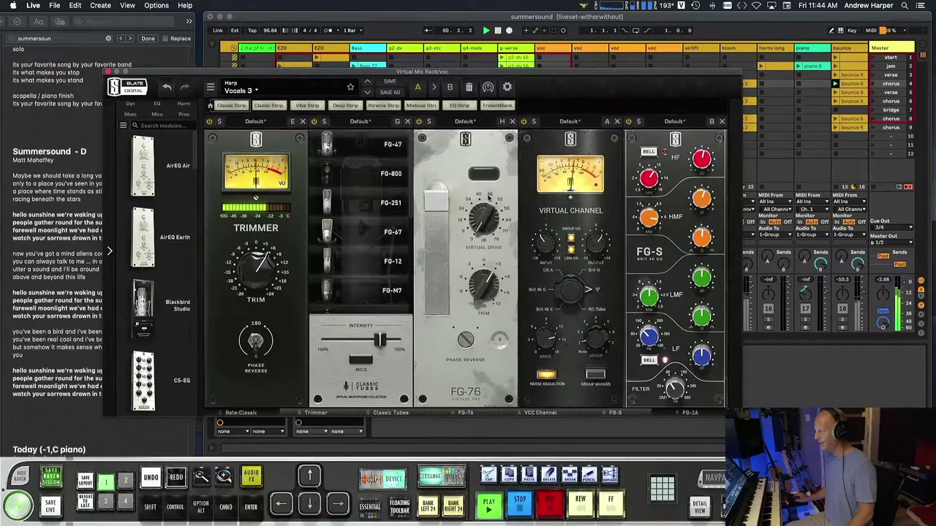
- Push the FG-76 Virtual Drive up to 52.0dB and close the plugin window
left_click_drag(488, 220, 485, 208)
left_click_drag(483, 164, 484, 155)
left_click_drag(483, 219, 483, 190)
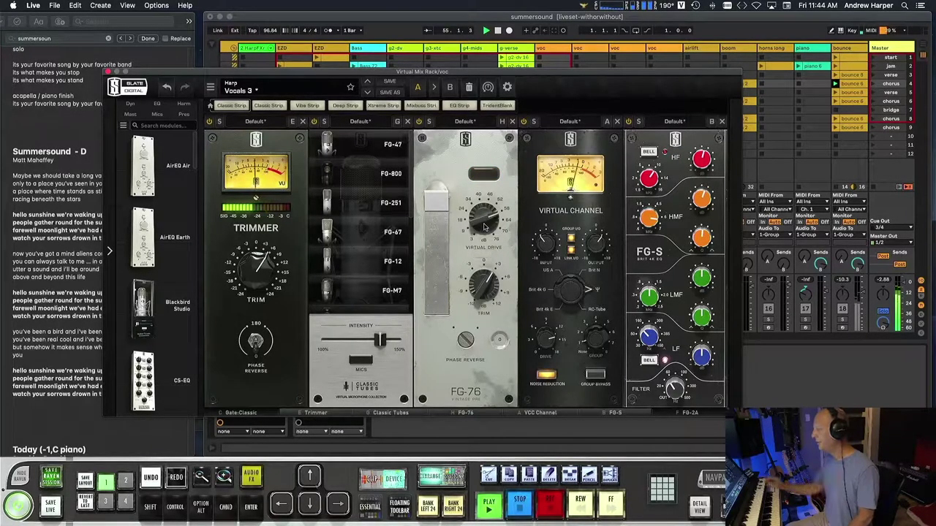
key("super+alt+p")
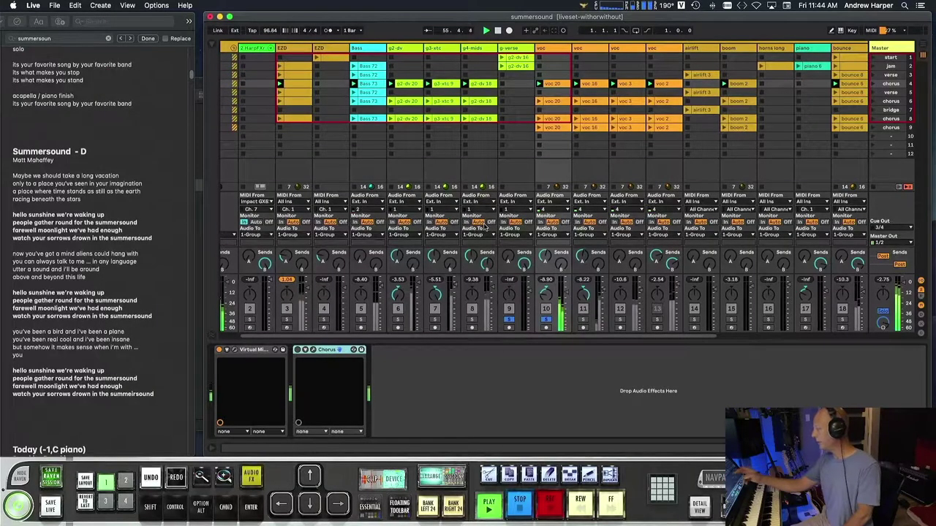
- Solo track 11 and compare track 10 unsoloed, leaving both soloed
left_click(583, 320)
left_click(584, 319)
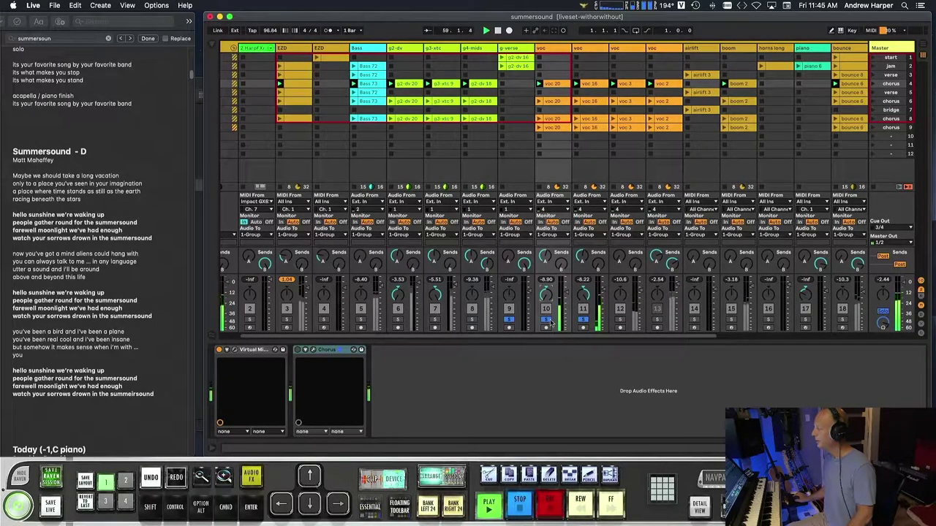
left_click(548, 321)
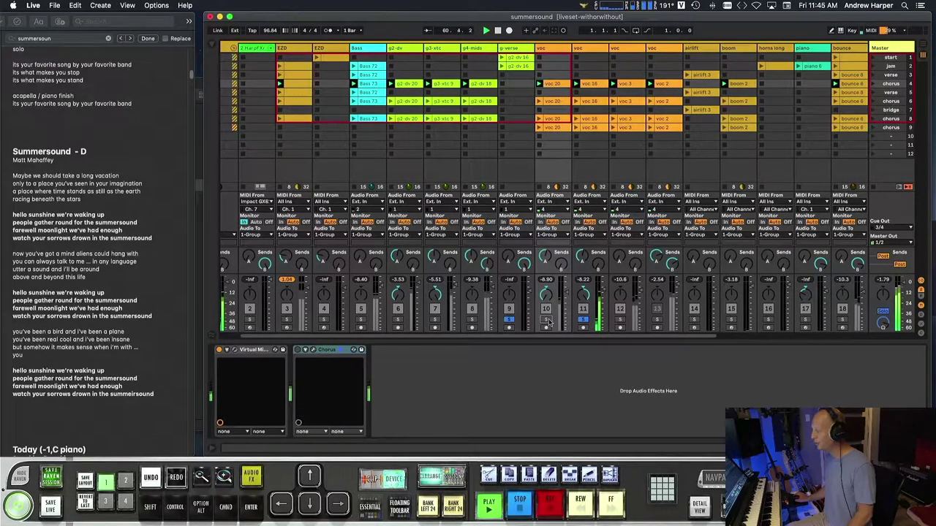
left_click(548, 322)
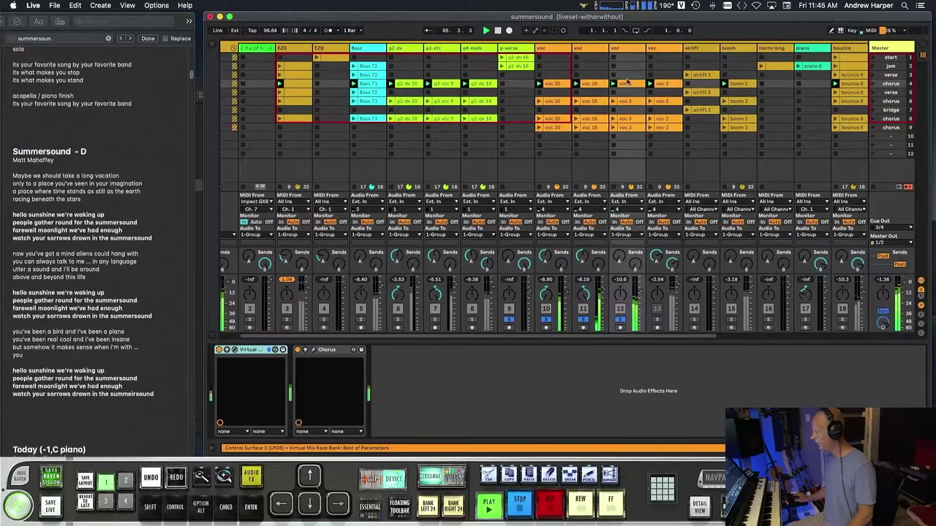
- Raise the vocal rack's FG-S filter frequency to about 106 Hz and close the rack window
left_click(234, 350)
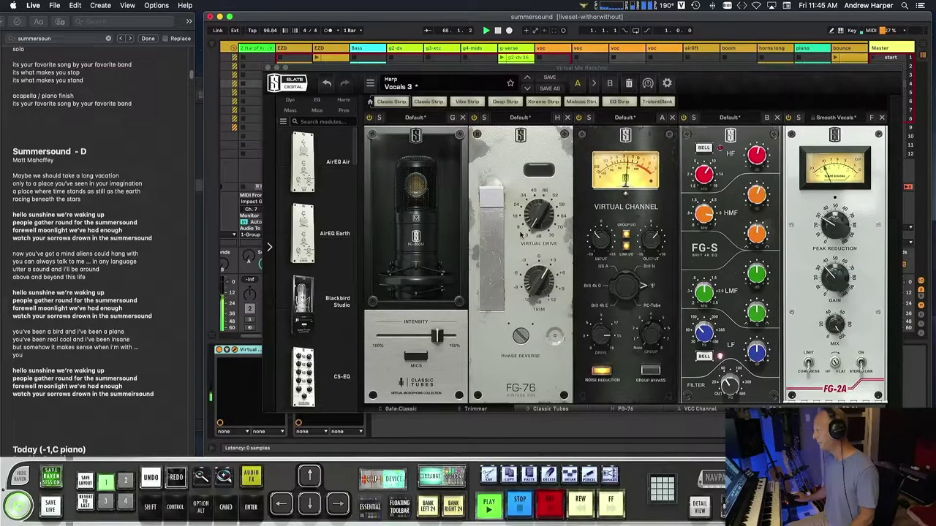
left_click(732, 388)
left_click_drag(733, 390, 731, 384)
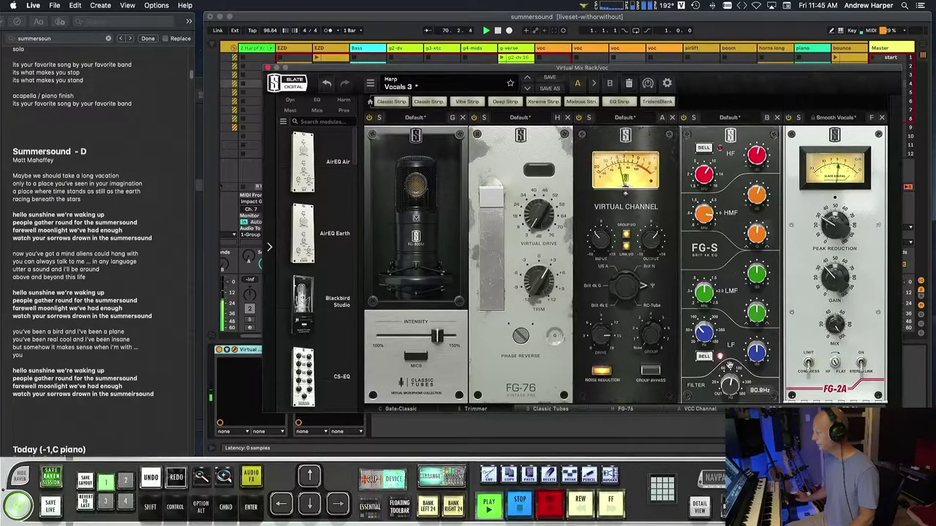
left_click(267, 68)
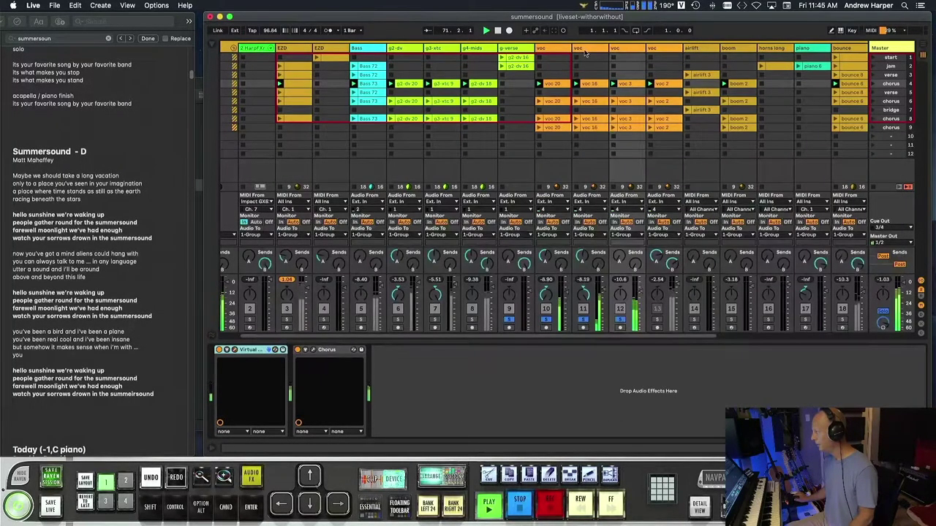
left_click(235, 350)
left_click_drag(729, 383, 728, 382)
left_click_drag(729, 385, 729, 376)
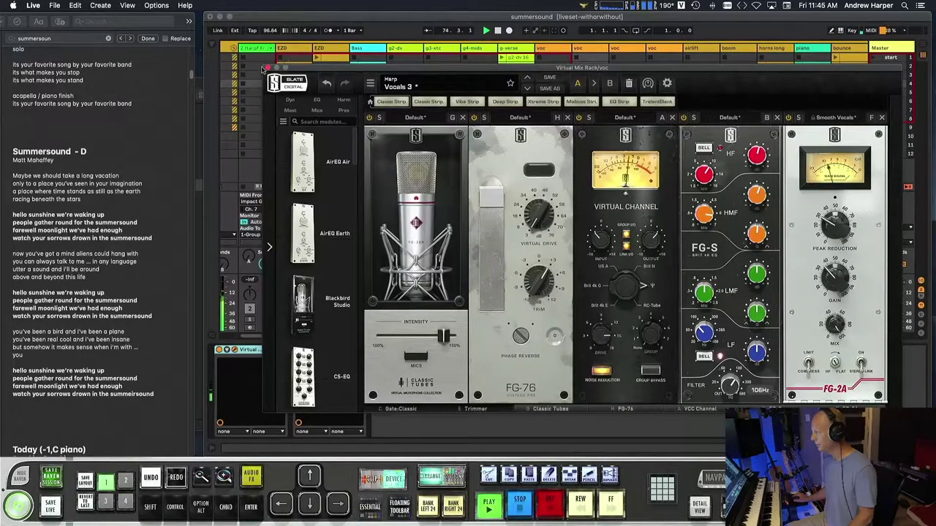
key("super+alt+p")
key("super+alt+p")
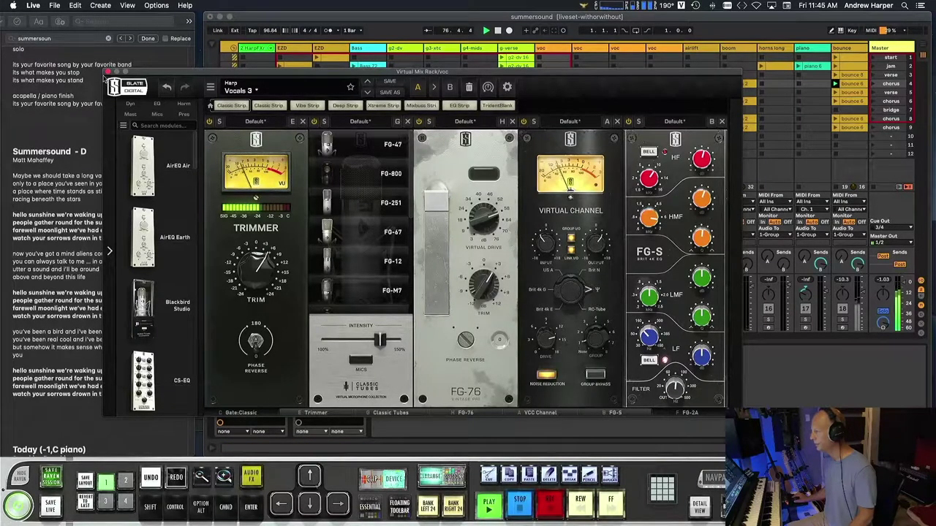
left_click(108, 71)
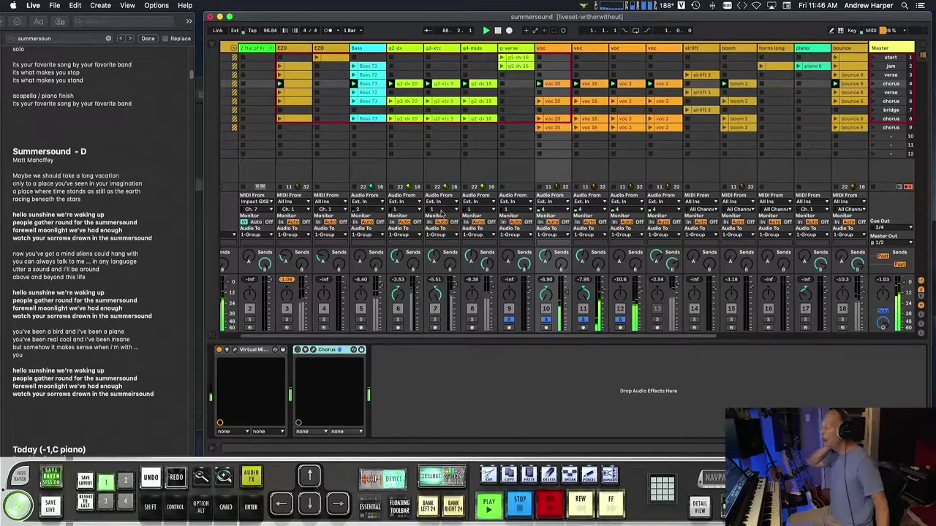
- Stop playback, look over the last voc track's Delay and Chorus effects, and launch the jam scene
key("space")
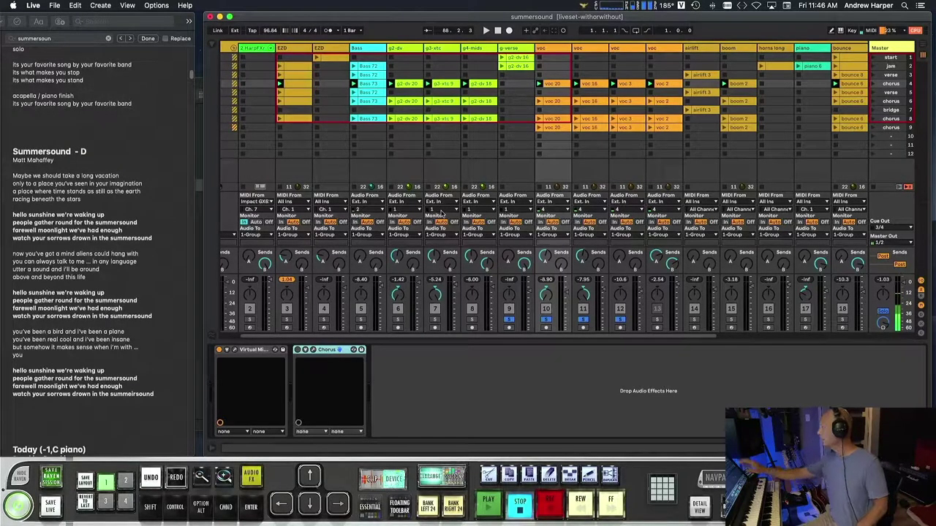
scroll(641, 177, "right", 5)
left_click(817, 49)
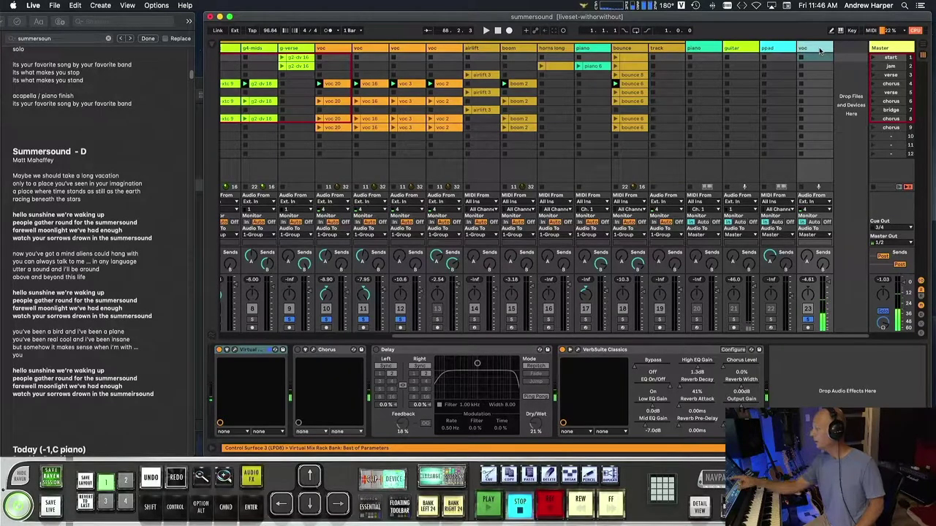
left_click(399, 351)
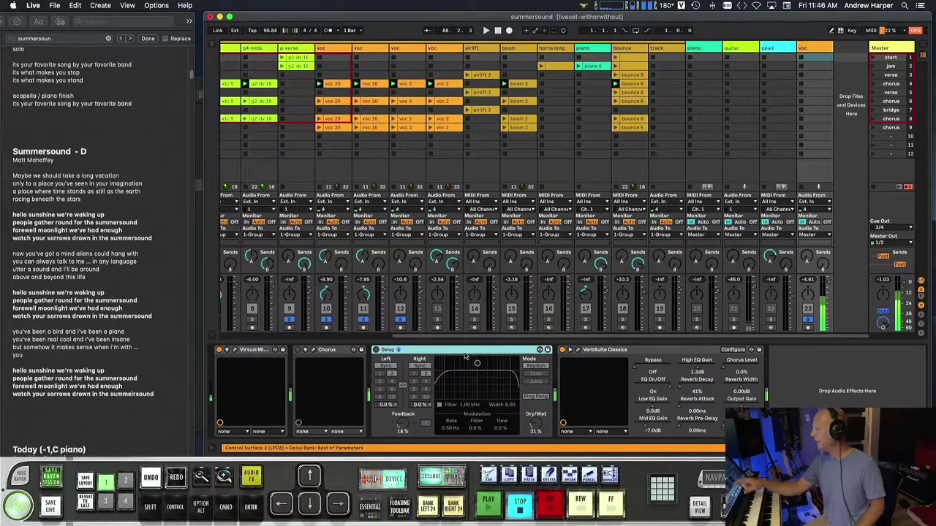
left_click(329, 351)
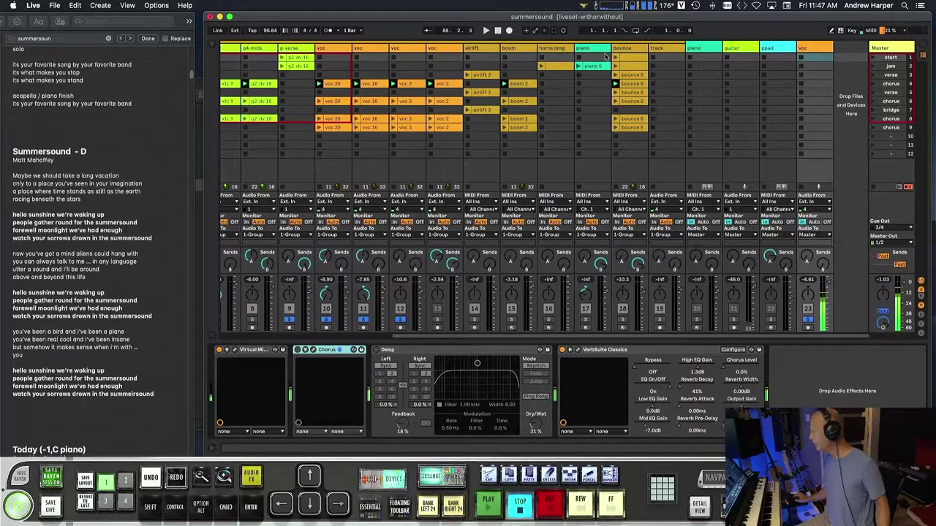
left_click(872, 67)
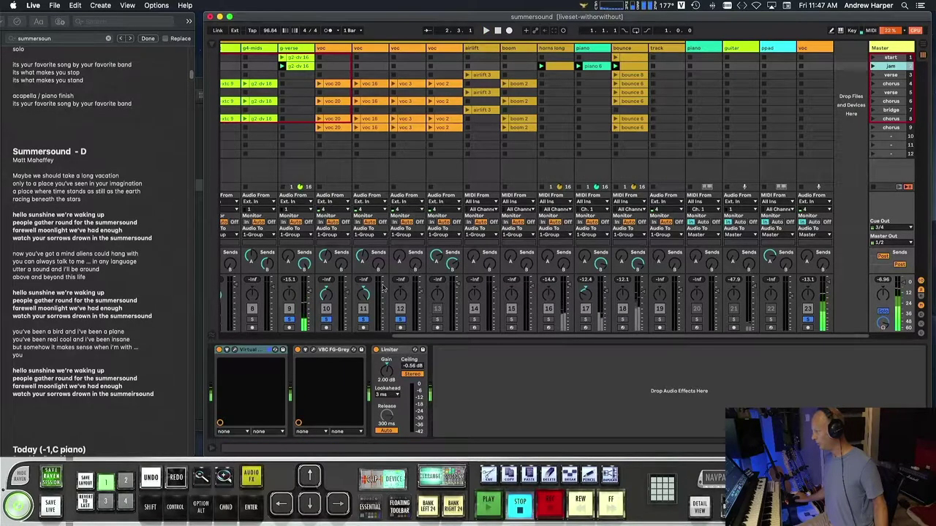
- Clear the solos on tracks 11 and 12 and relaunch the jam scene from the start
left_click(362, 321)
left_click(362, 320)
left_click(400, 320)
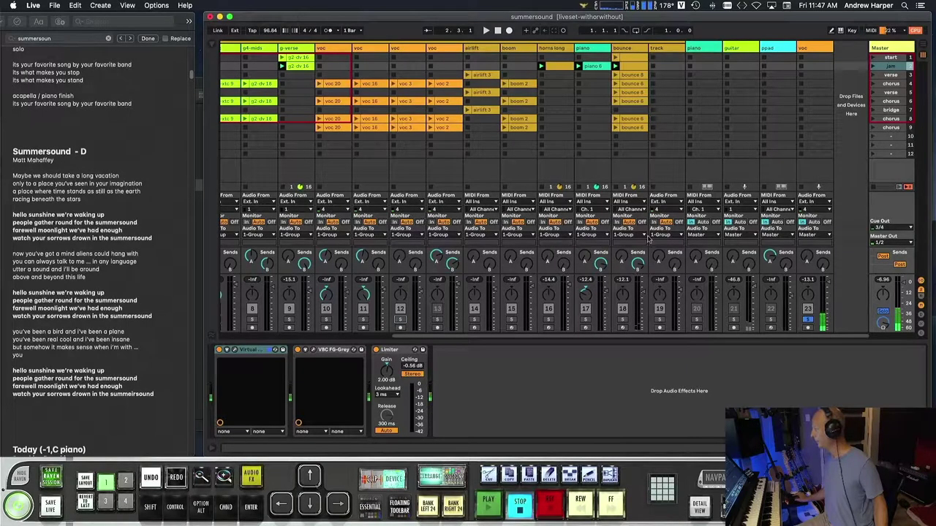
left_click(872, 66)
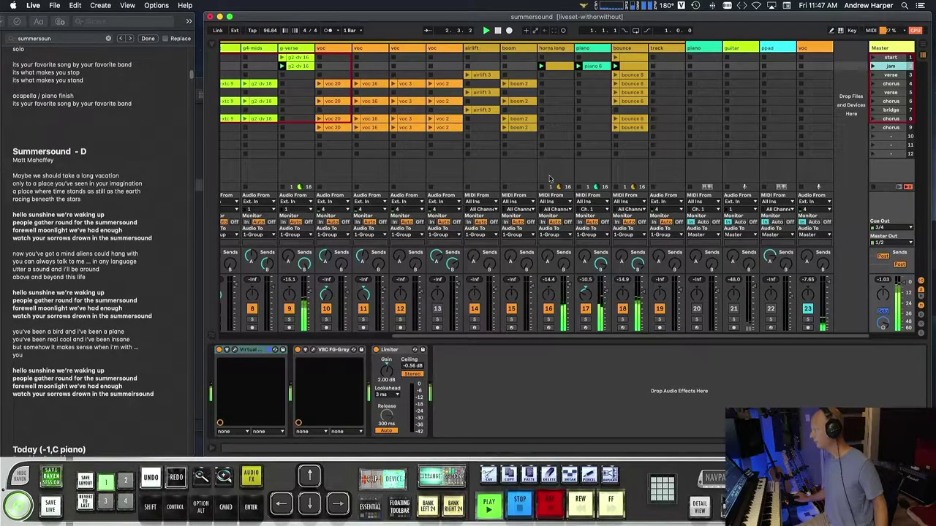
- Rename the horns long track to 'cellos'
left_click(554, 49)
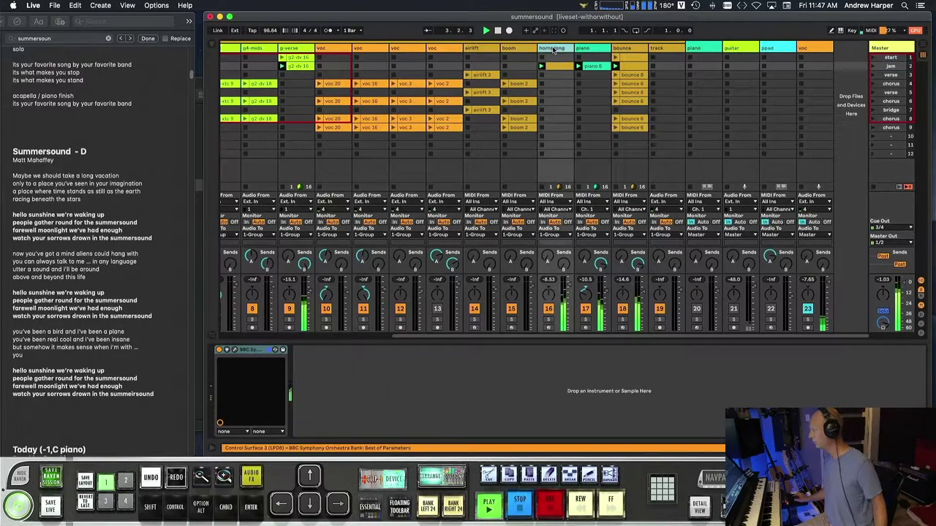
key("super+r")
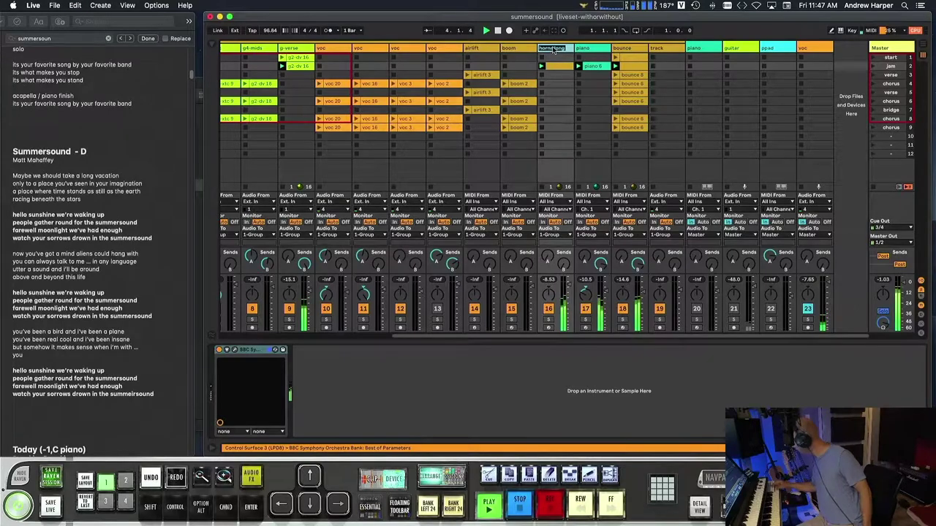
type("ce")
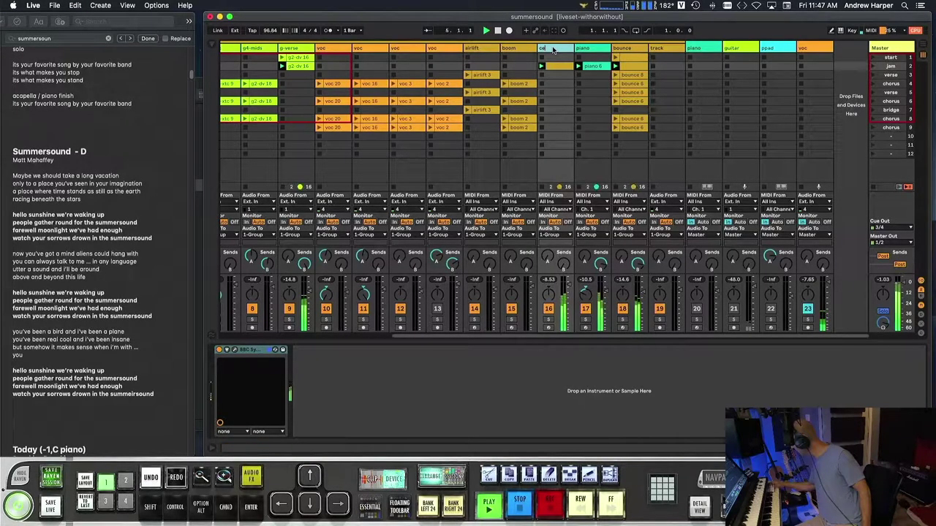
type("llos")
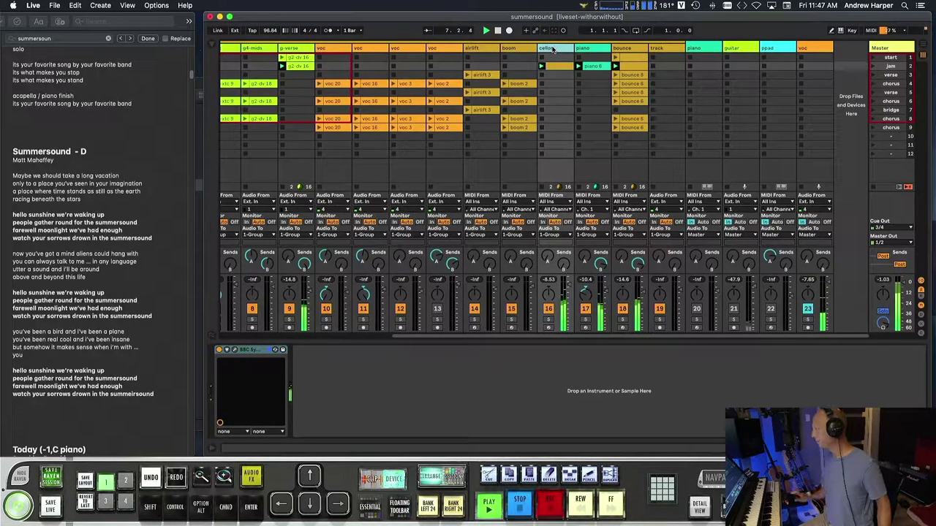
left_click(559, 66)
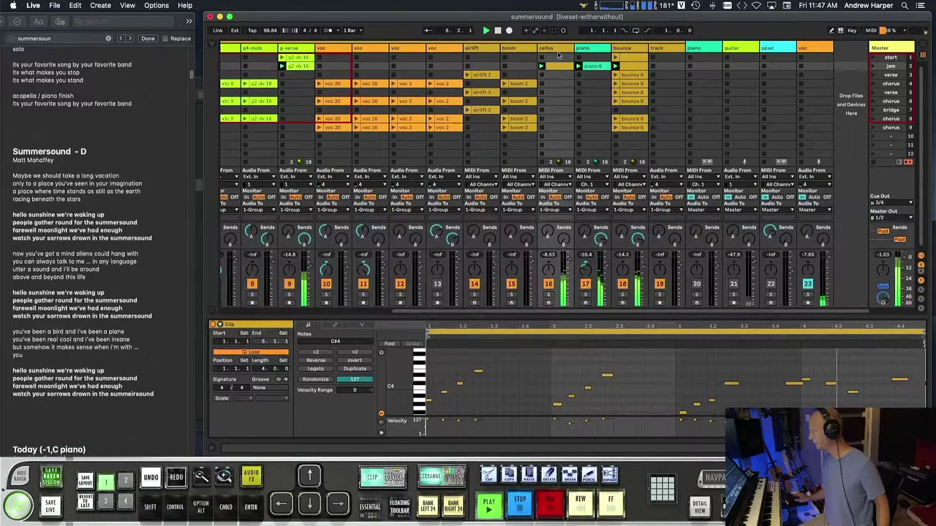
key("shift+Tab")
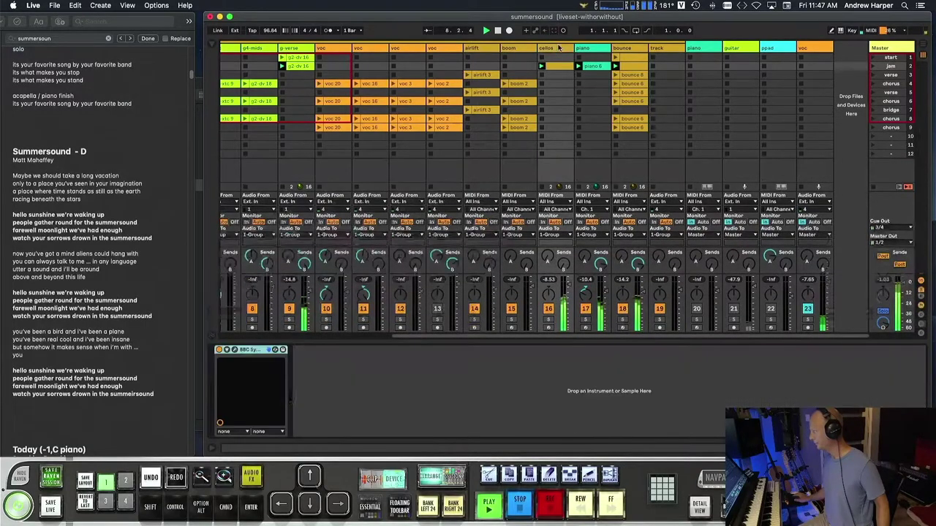
left_click(233, 351)
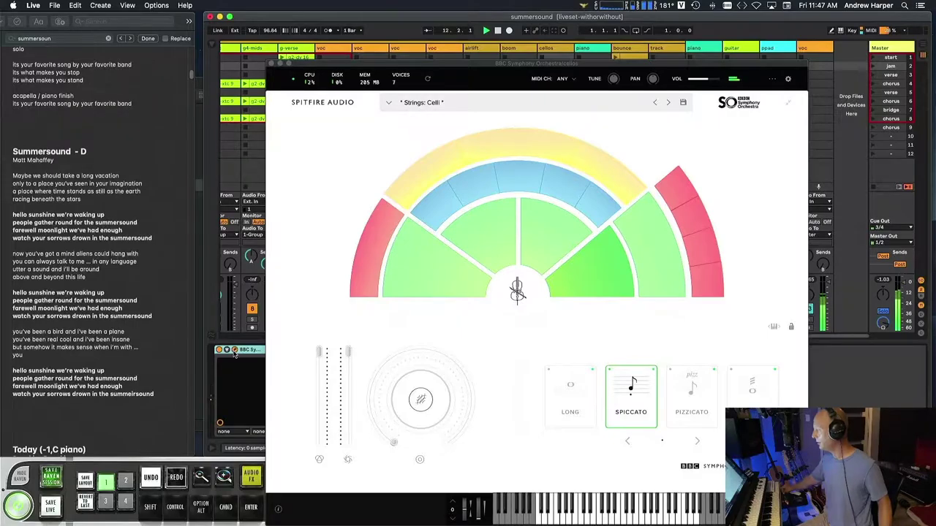
left_click(272, 64)
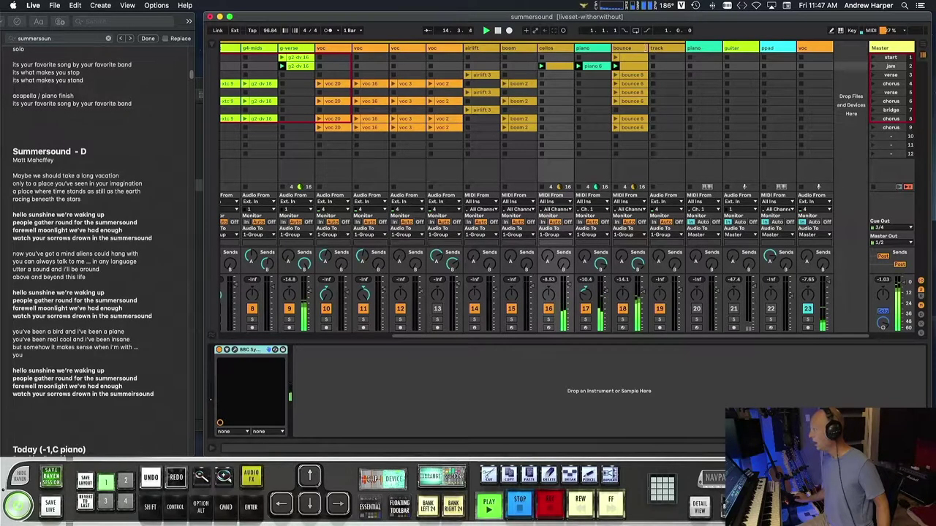
- Select the bounce track, solo it, then move the solo to track 23
left_click(620, 48)
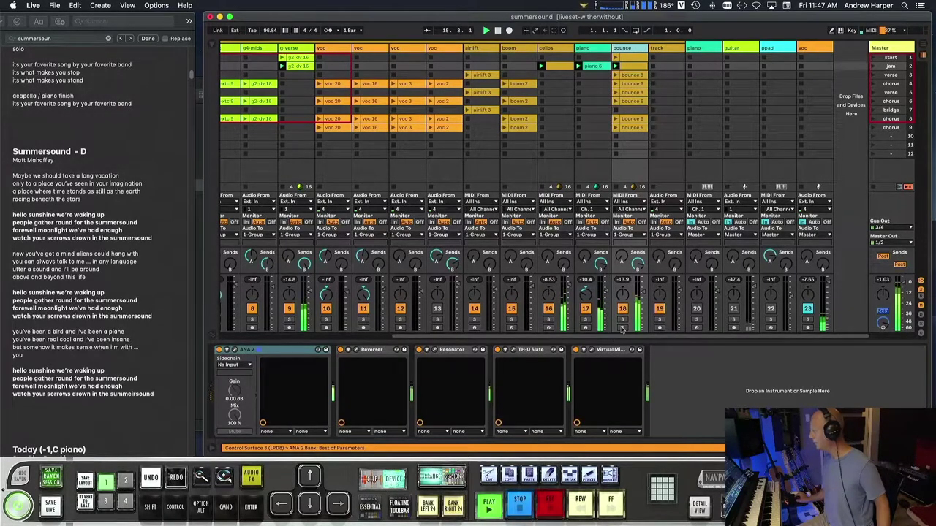
left_click(622, 319)
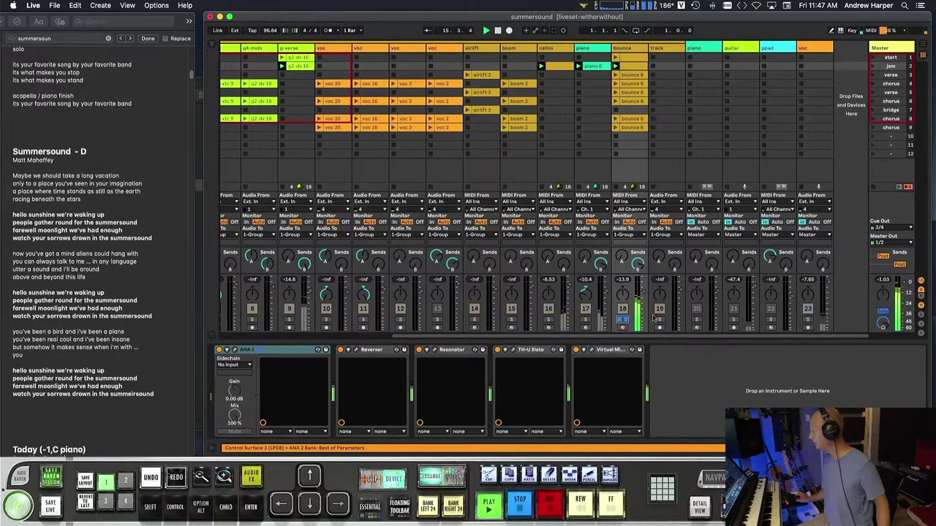
left_click(808, 319)
left_click(638, 49)
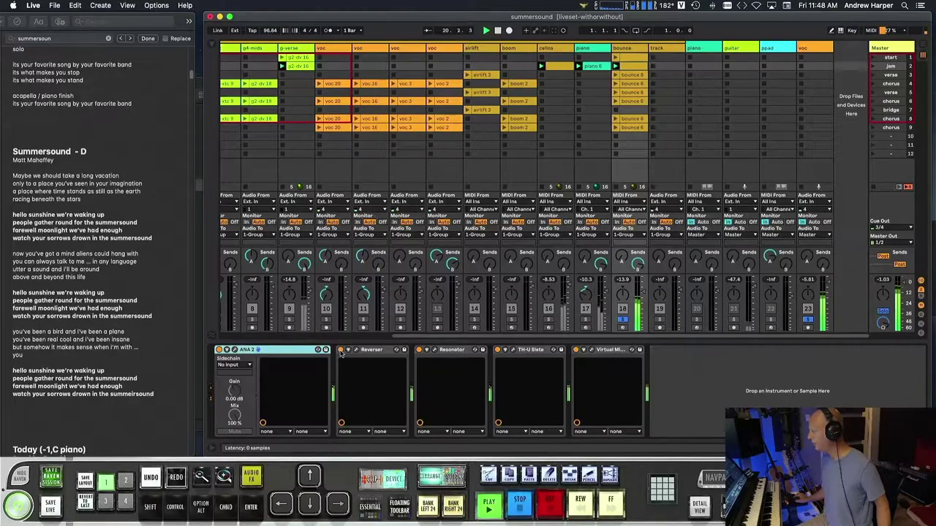
- Check the FG-S low-frequency setting in the bounce track's Acoustic Guitar 1 rack, then close it
left_click(591, 351)
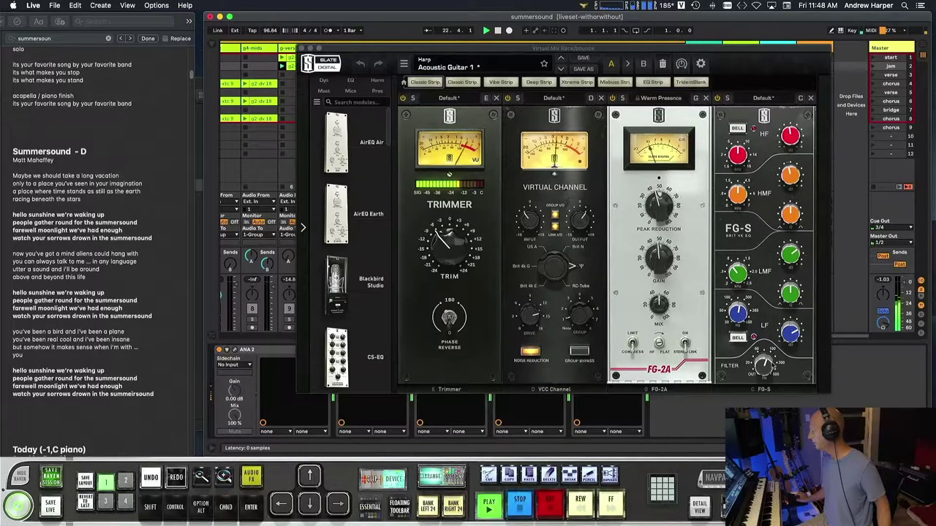
left_click(789, 335)
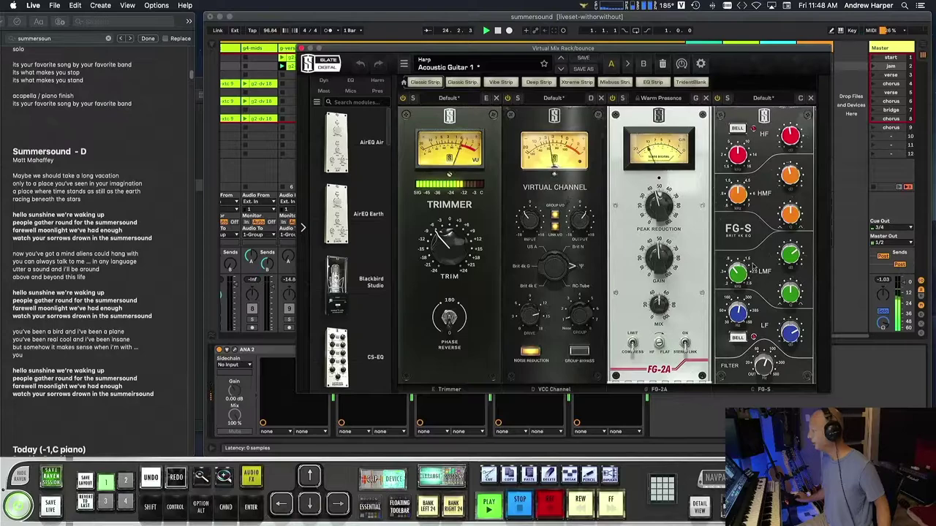
left_click(300, 48)
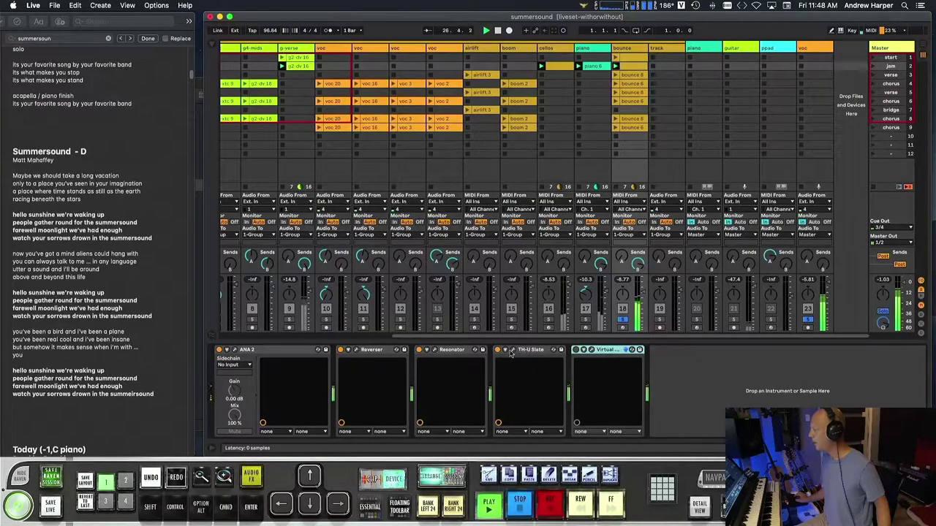
- Switch off the bounce track's TH-U Slate, Resonator and Reverser effects
left_click(512, 350)
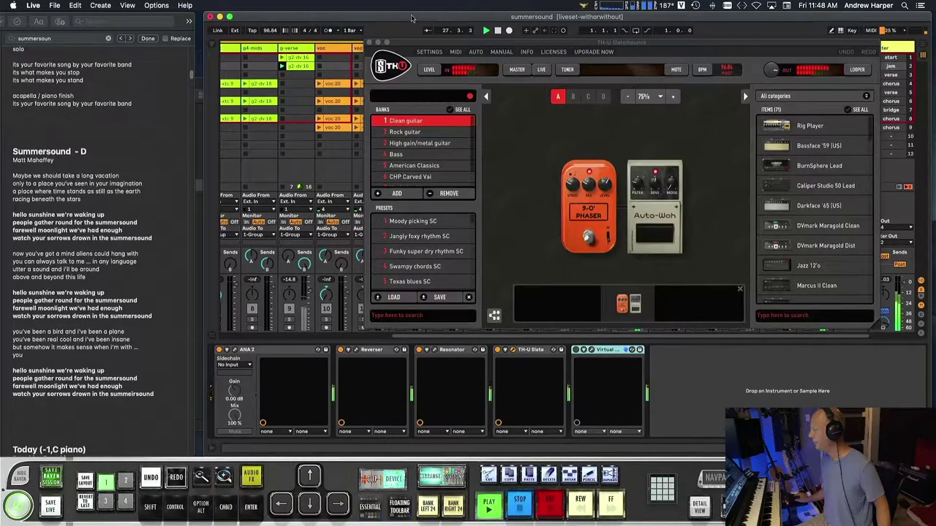
left_click(371, 42)
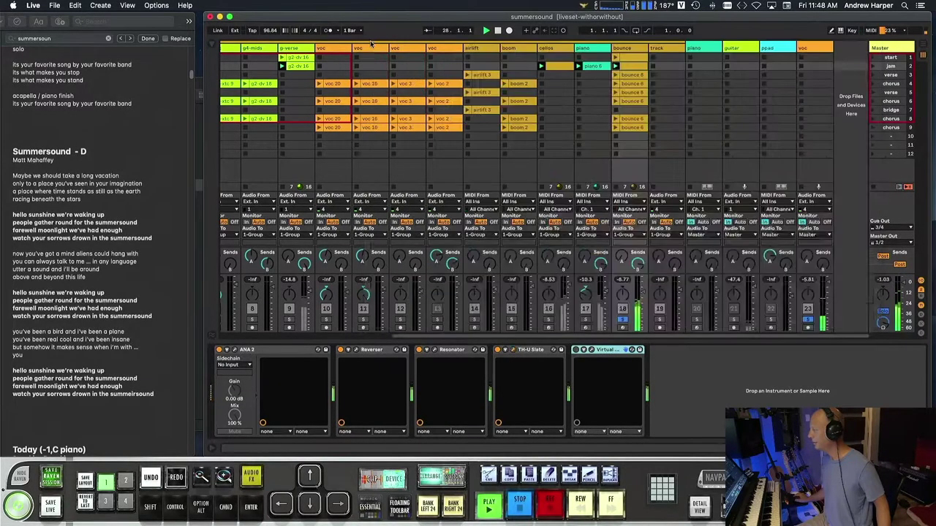
left_click(498, 349)
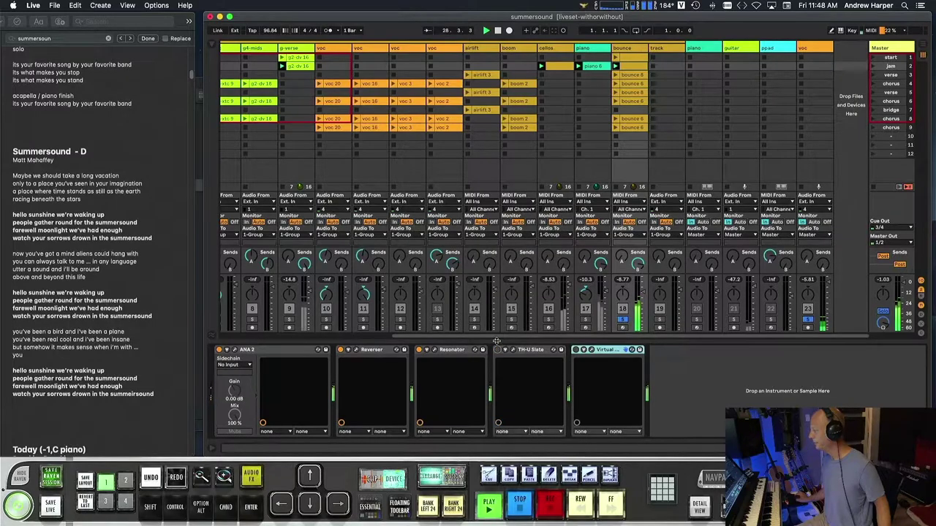
left_click(419, 350)
left_click(340, 350)
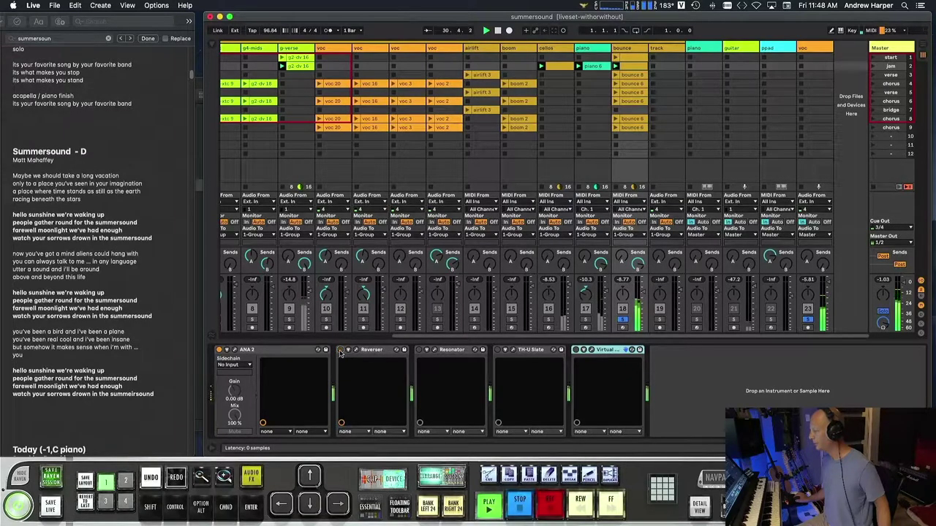
- Check the ANA 2 synth editor, then raise the Reverser's Mix from 40% to 41%
left_click(234, 350)
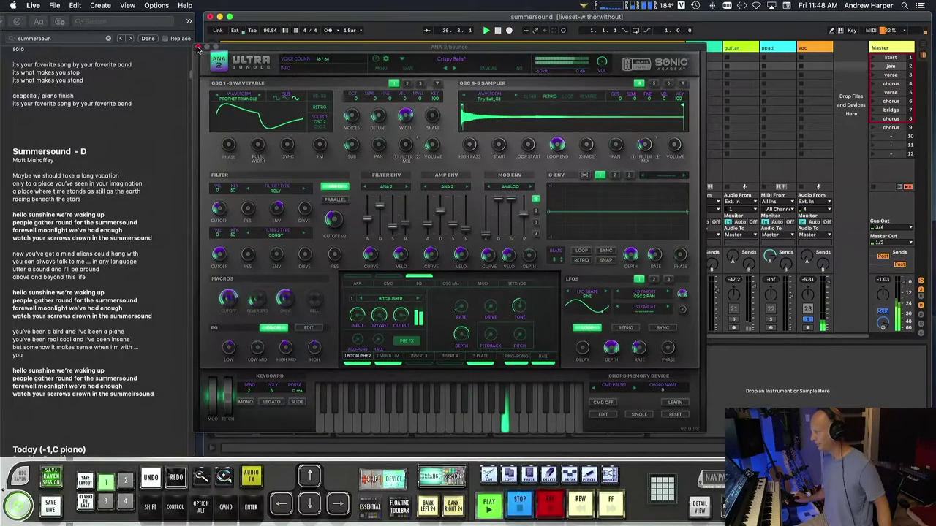
left_click(197, 48)
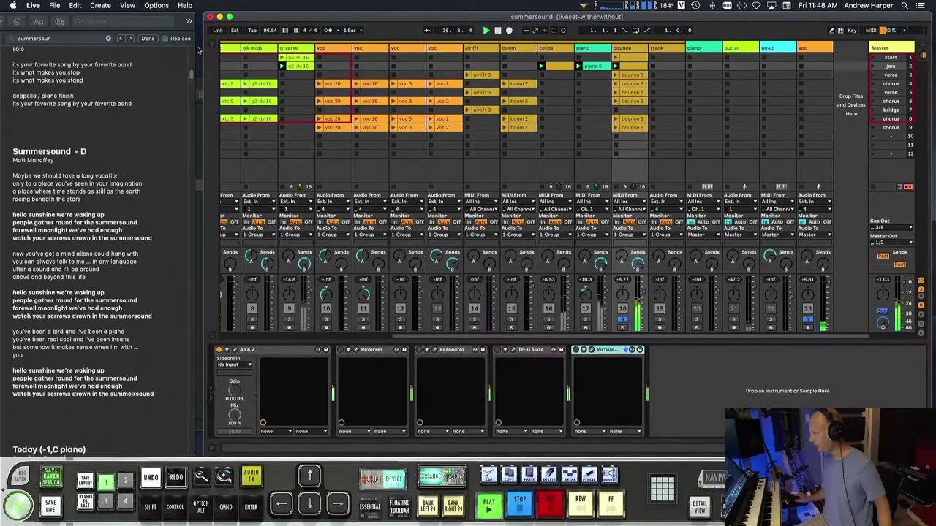
left_click(341, 350)
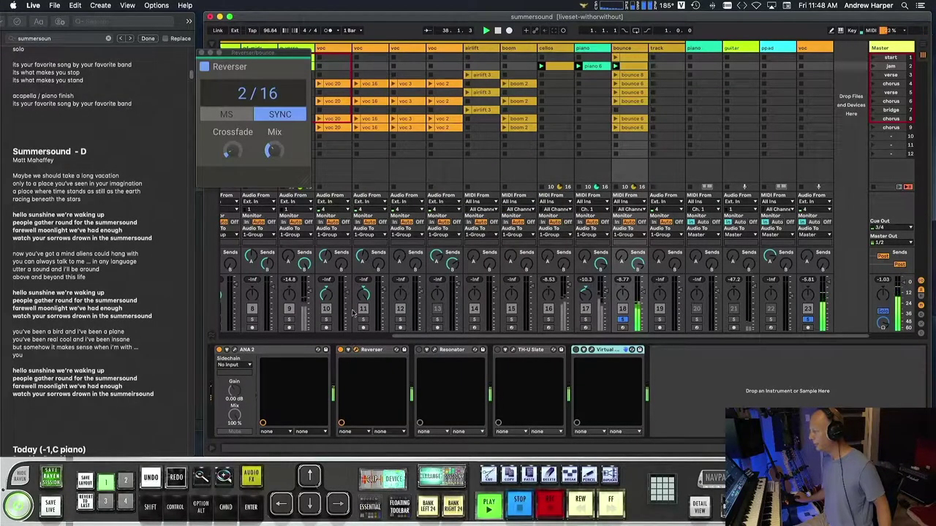
left_click(274, 158)
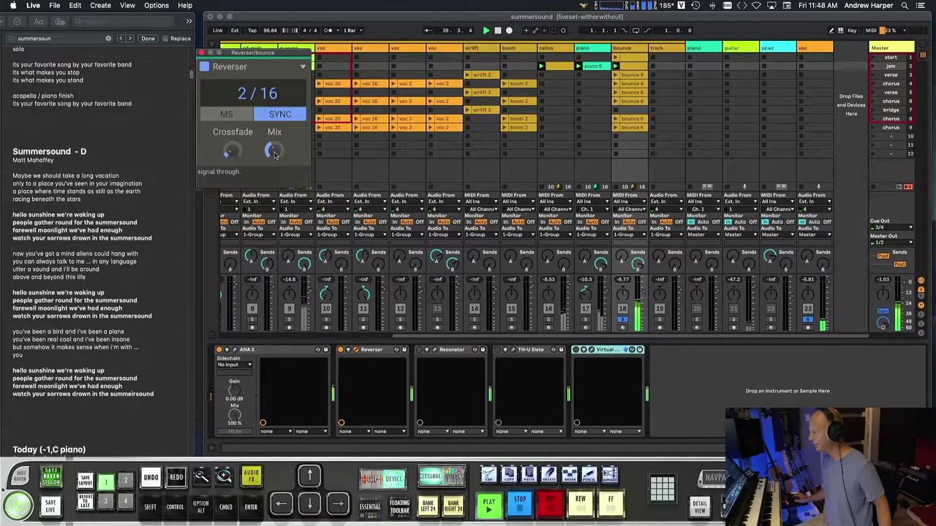
left_click_drag(274, 153, 275, 152)
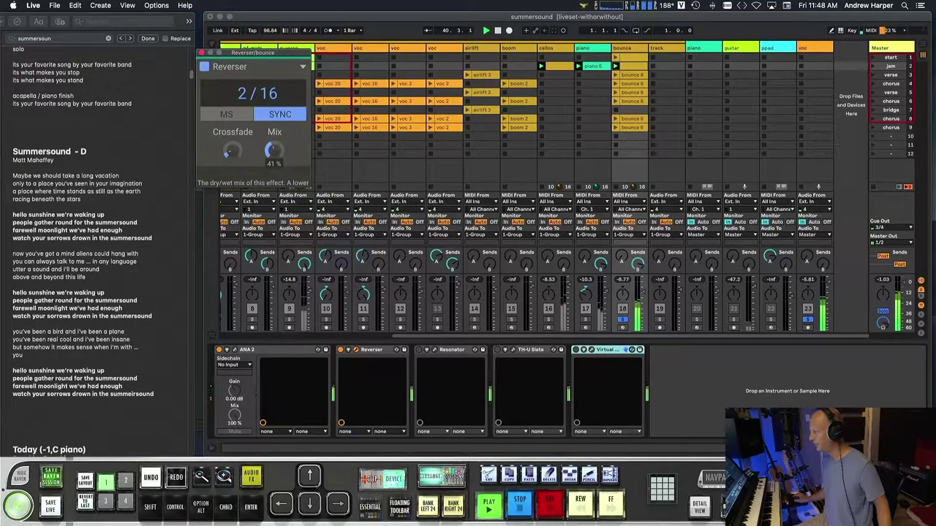
left_click(426, 352)
- Bring up the Resonator editor in place of the Reverser and move it down and left
left_click(425, 351)
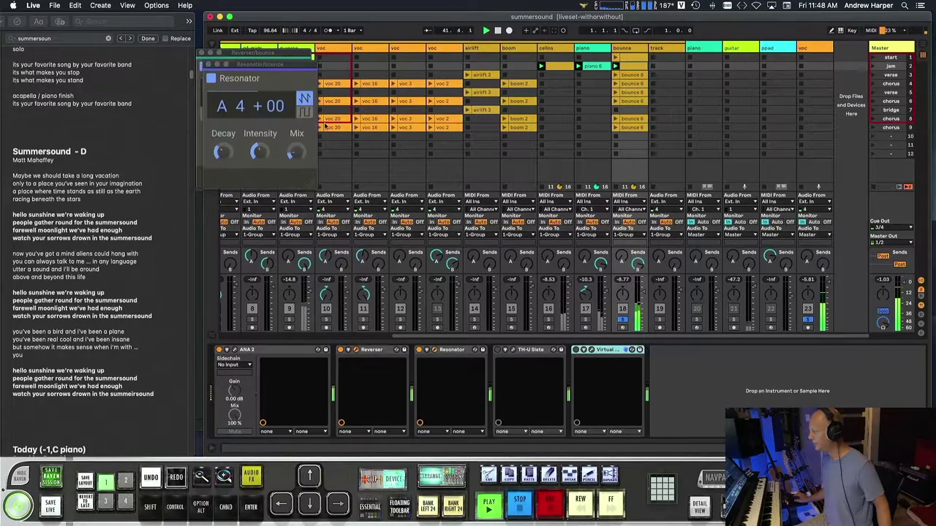
left_click(209, 53)
left_click_drag(247, 66, 228, 153)
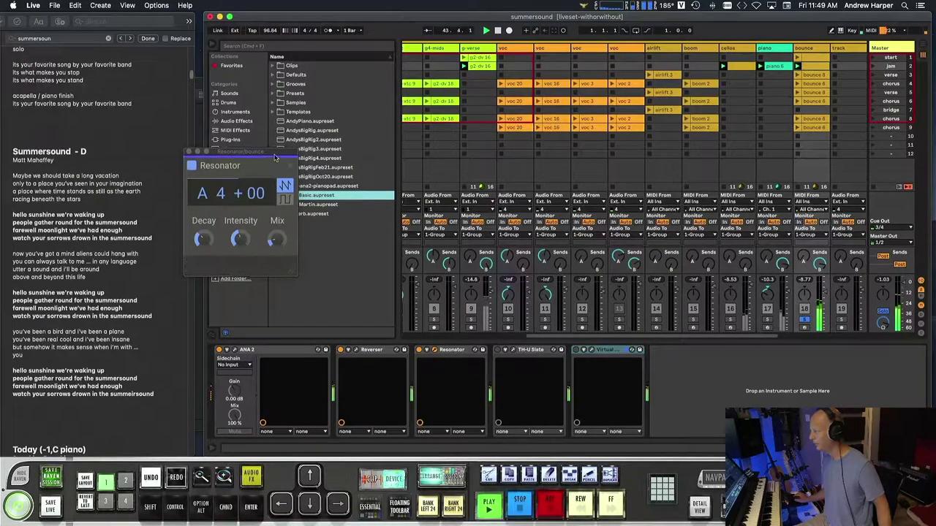
left_click_drag(241, 151, 165, 181)
- Show the Kilohearts folder under Plug-ins > Audio Units in the browser
left_click(230, 139)
left_click(272, 66)
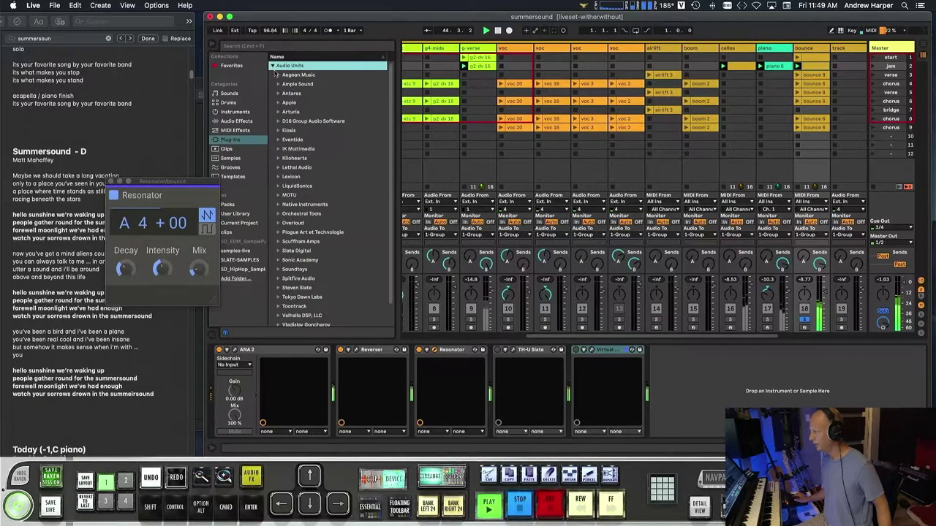
left_click(282, 159)
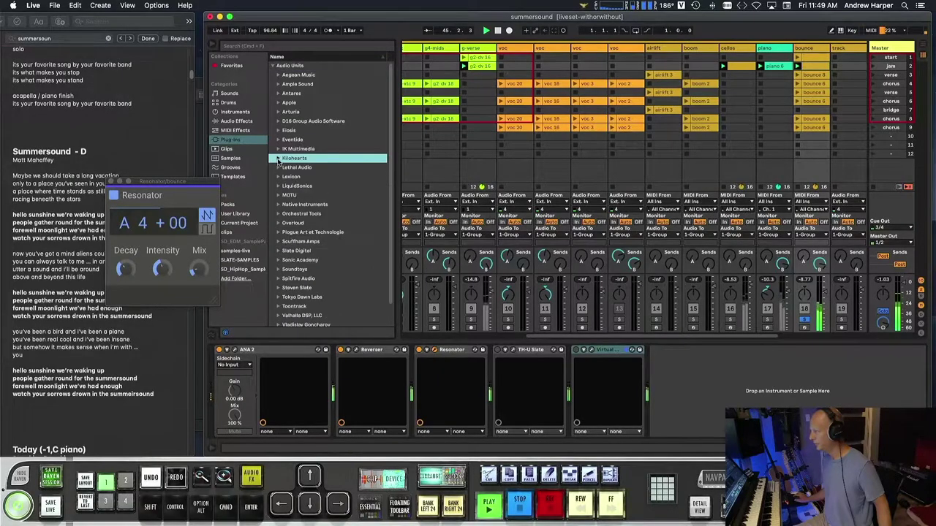
- Close the Resonator editor and return focus to the track's device chain
left_click_drag(186, 186, 220, 191)
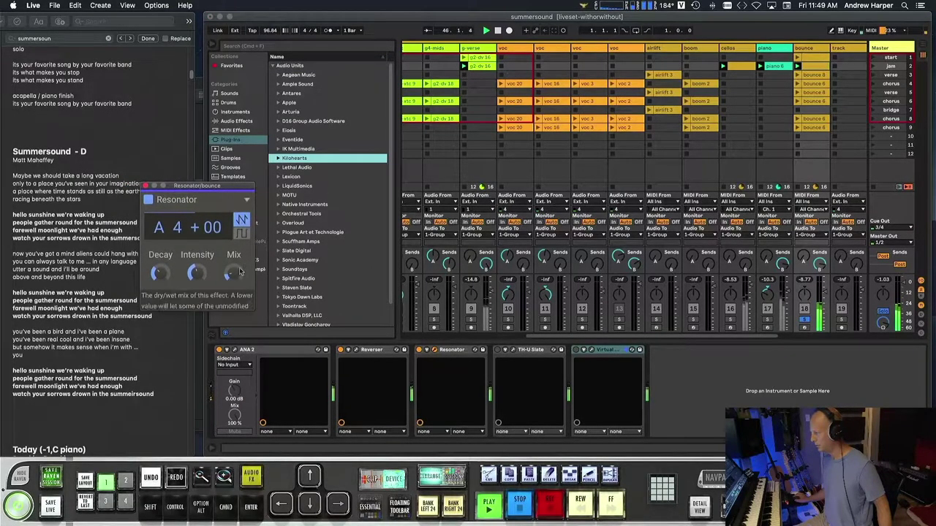
mouse_move(195, 276)
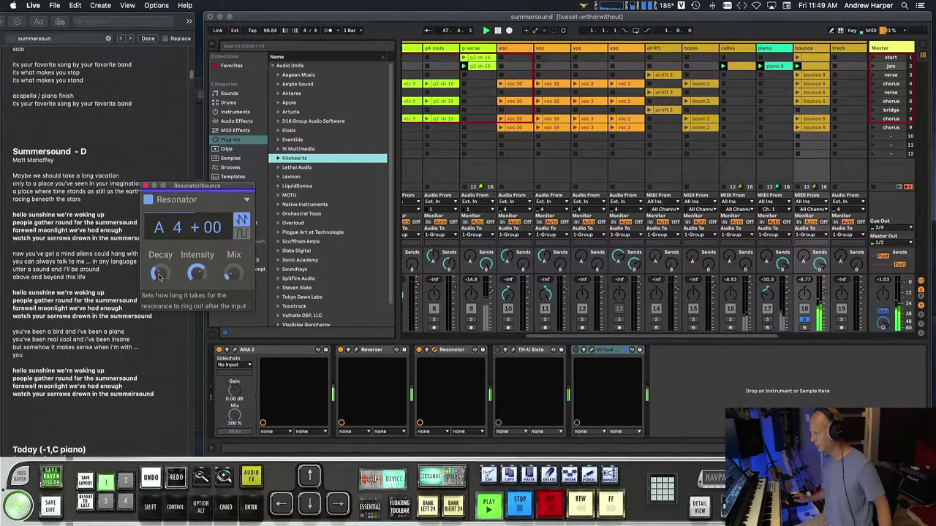
left_click(146, 186)
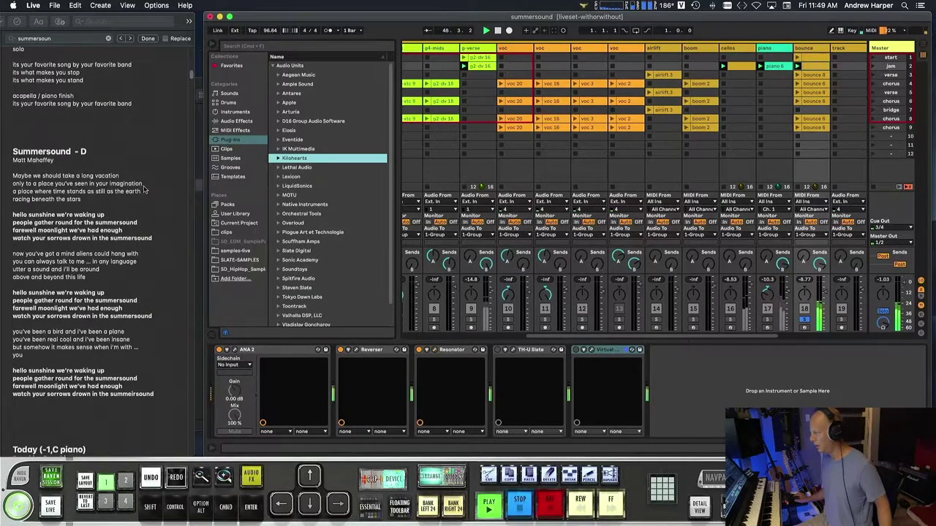
left_click(497, 354)
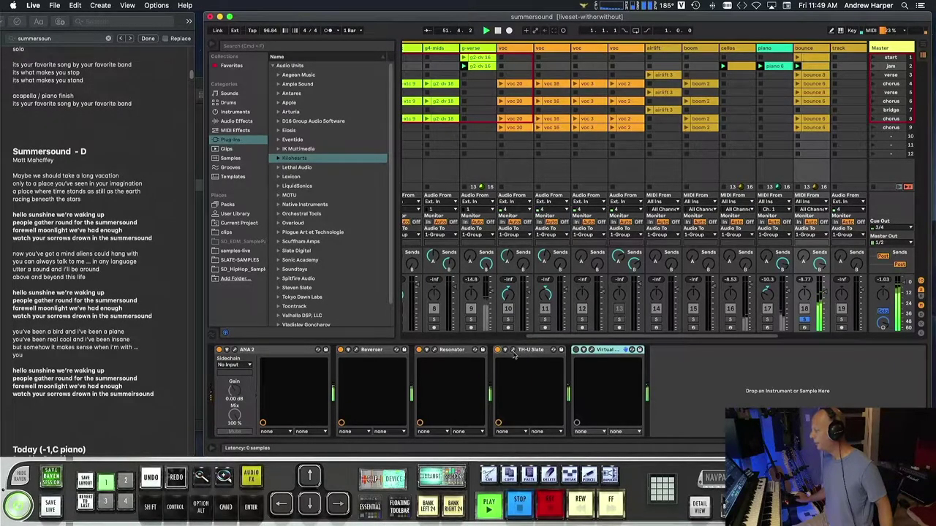
- Turn on TH-U Slate's Auto-Wah pedal, with adjusted sensitivity, and its Phaser pedal
left_click(512, 351)
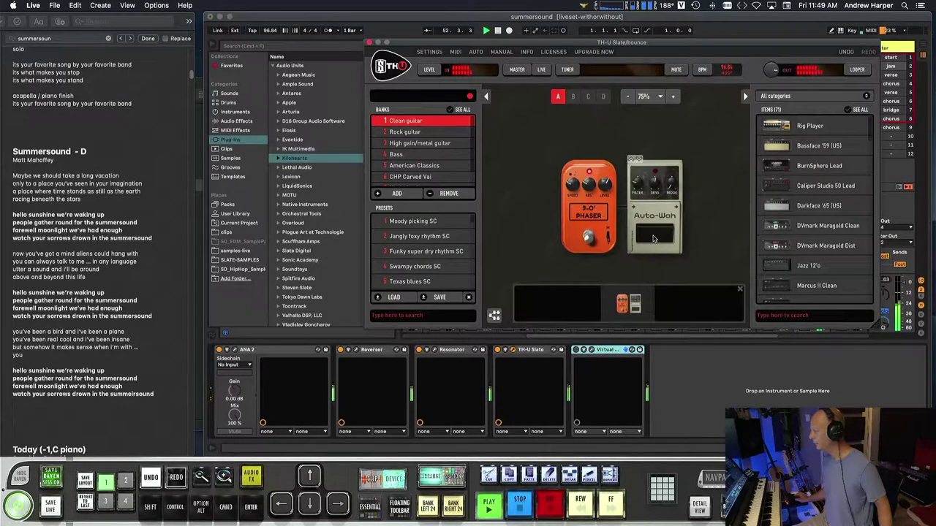
left_click(654, 237)
left_click_drag(654, 186, 654, 173)
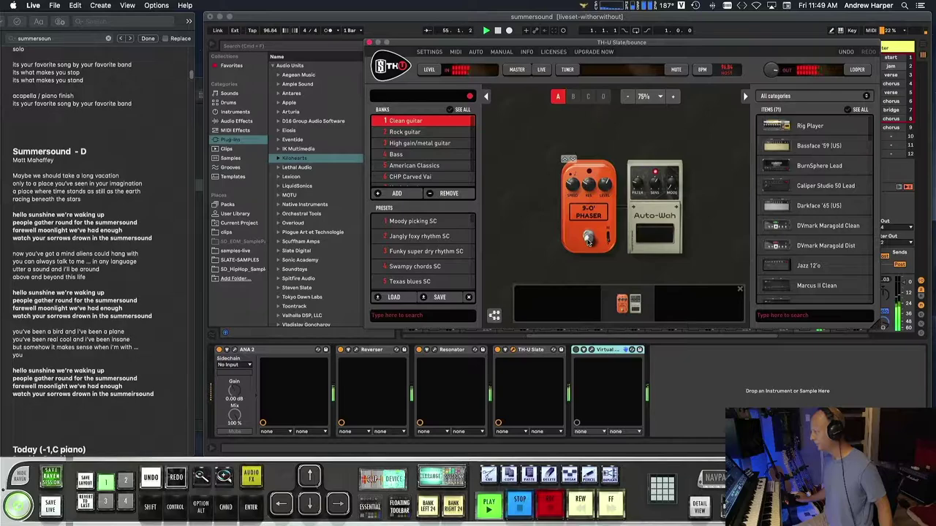
left_click(589, 240)
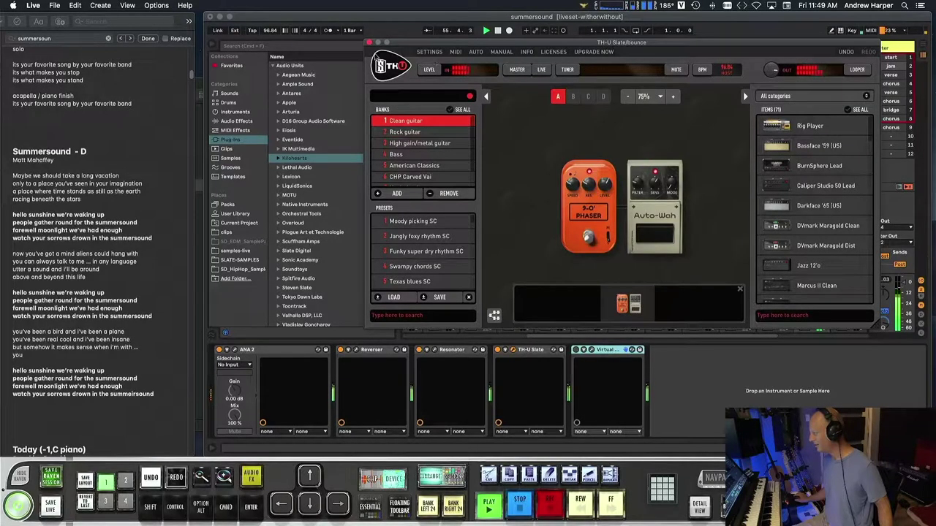
left_click(369, 43)
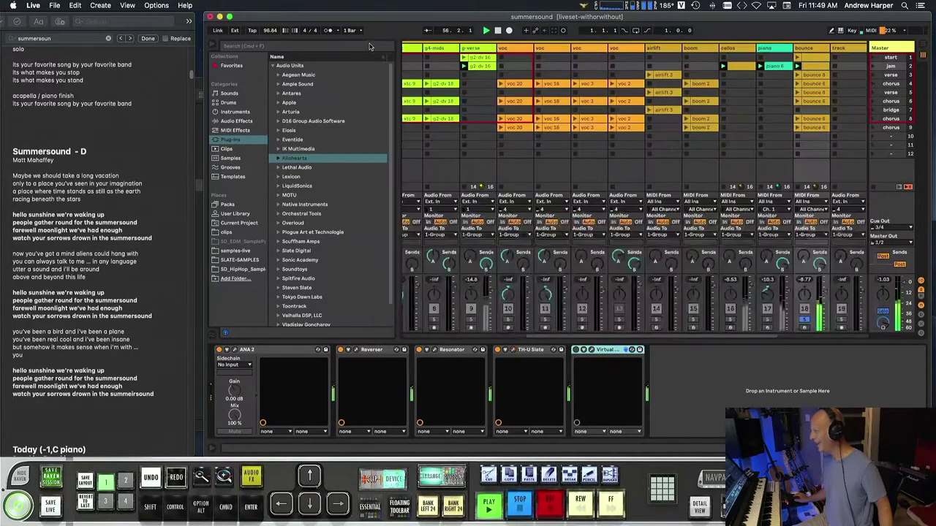
- Hide the browser, switch on the Virtual device, and briefly solo track 18
left_click(213, 46)
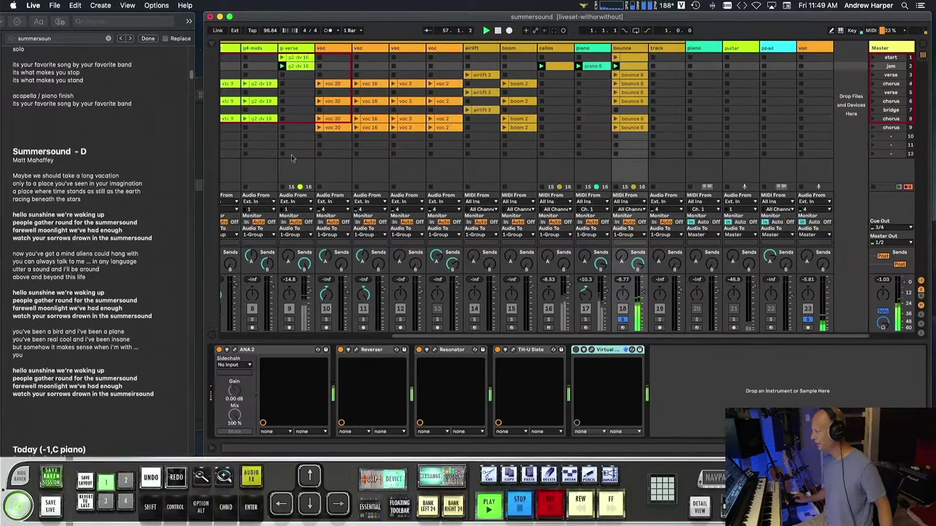
left_click(575, 350)
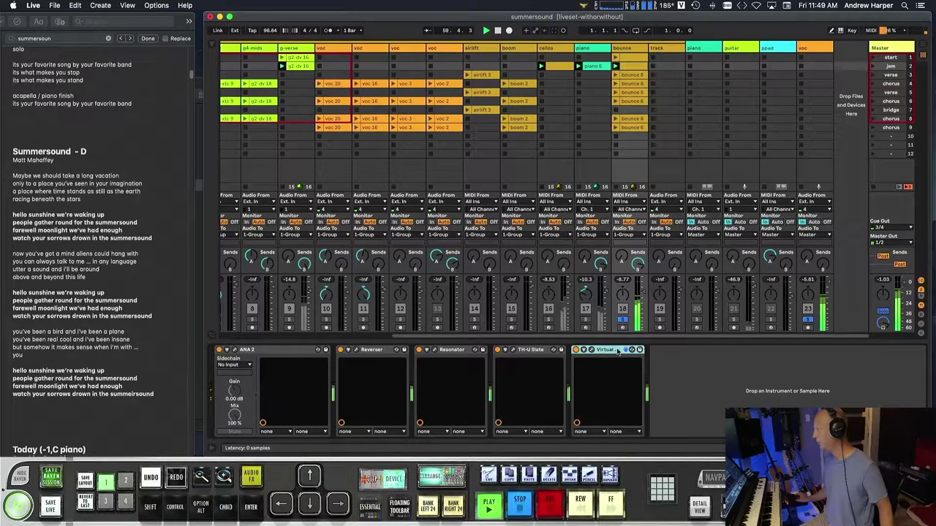
left_click(625, 320)
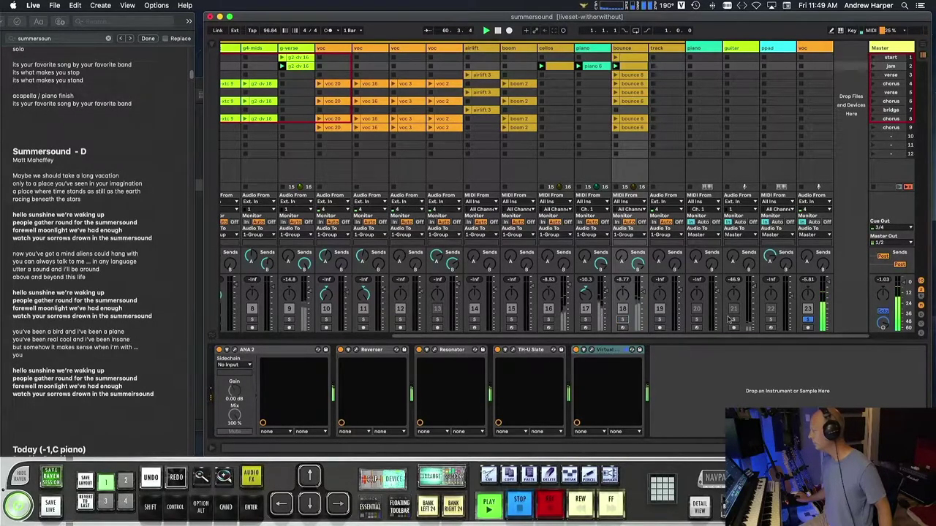
left_click(808, 324)
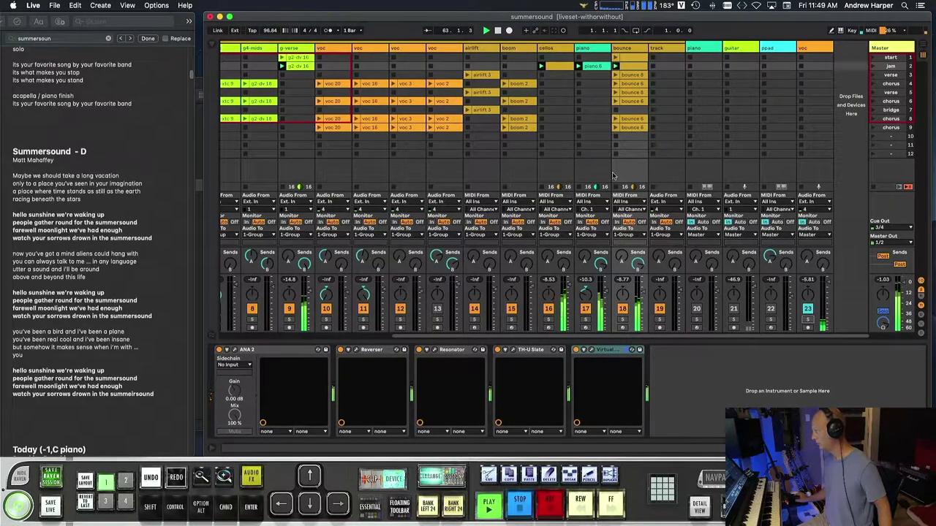
scroll(612, 175, "left", 7)
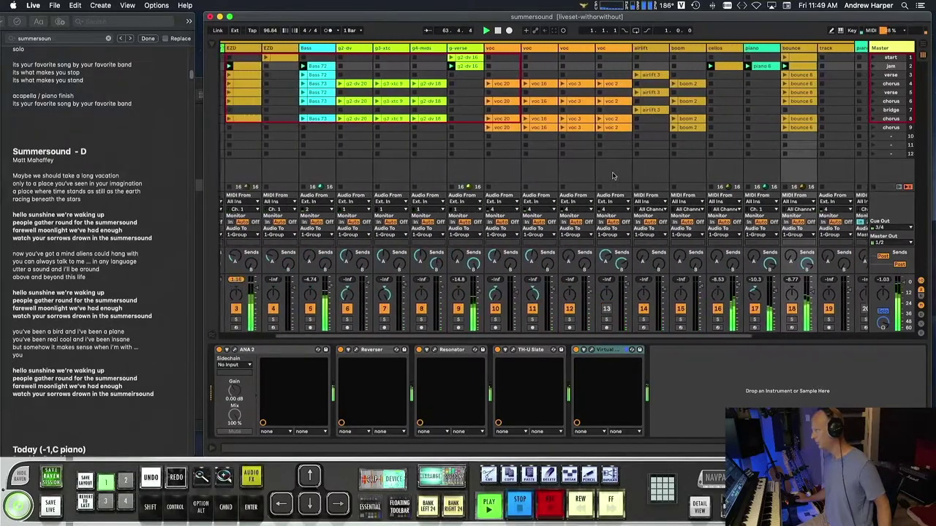
- Delete FG-116 from the Bass track's Virtual Mix Rack, leaving VCC Channel, FG-N, FG-2A and Revival
scroll(365, 387, "right", 5)
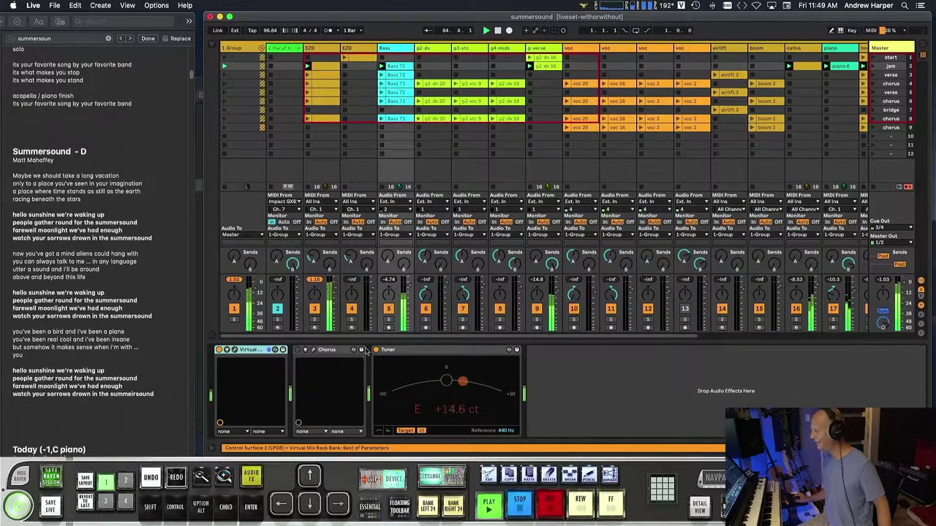
left_click(235, 350)
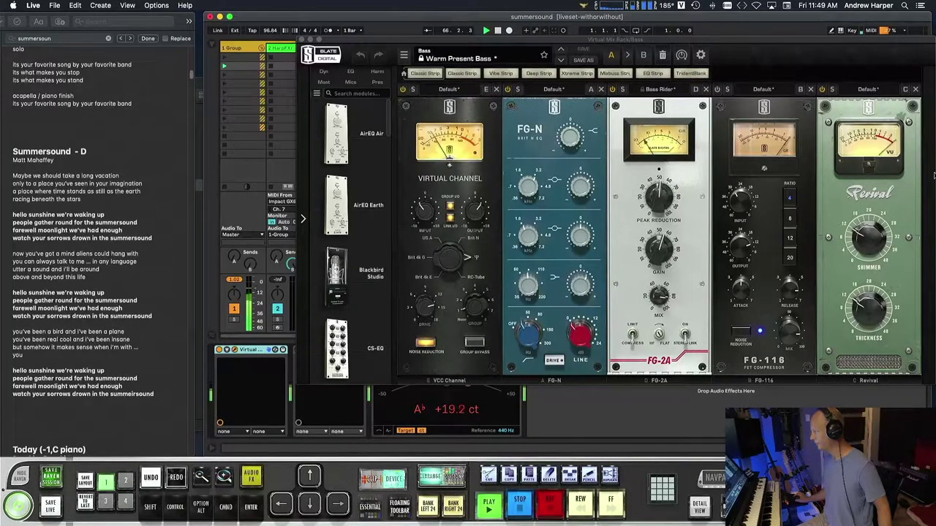
left_click_drag(849, 39, 778, 53)
key("Tab")
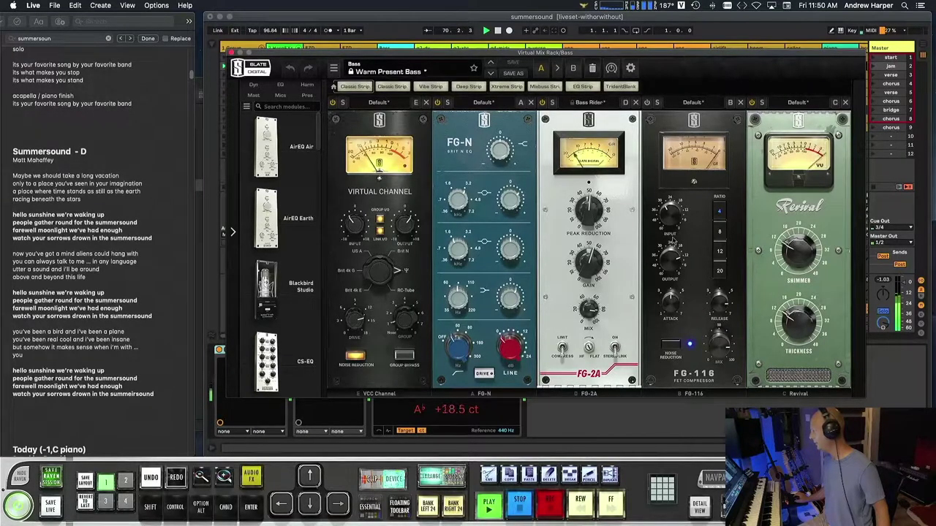
left_click(739, 102)
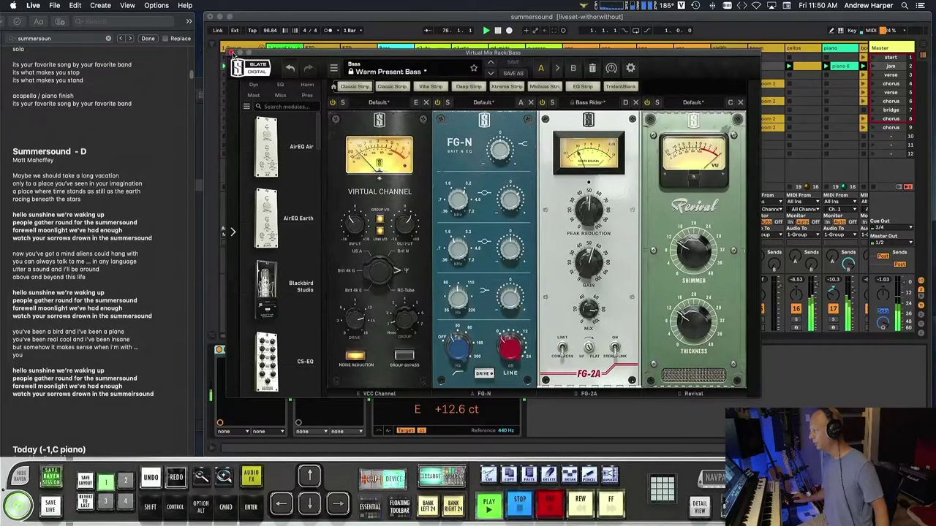
left_click(231, 54)
- Inspect the EZD drum track's Virtual Mix Rack and VerbSuite Classics plugin windows
left_click(383, 233)
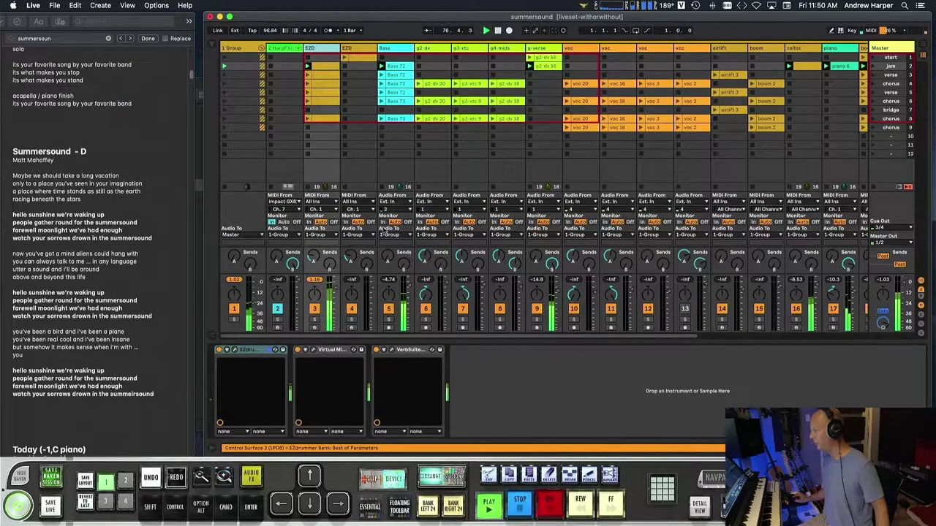
left_click(313, 351)
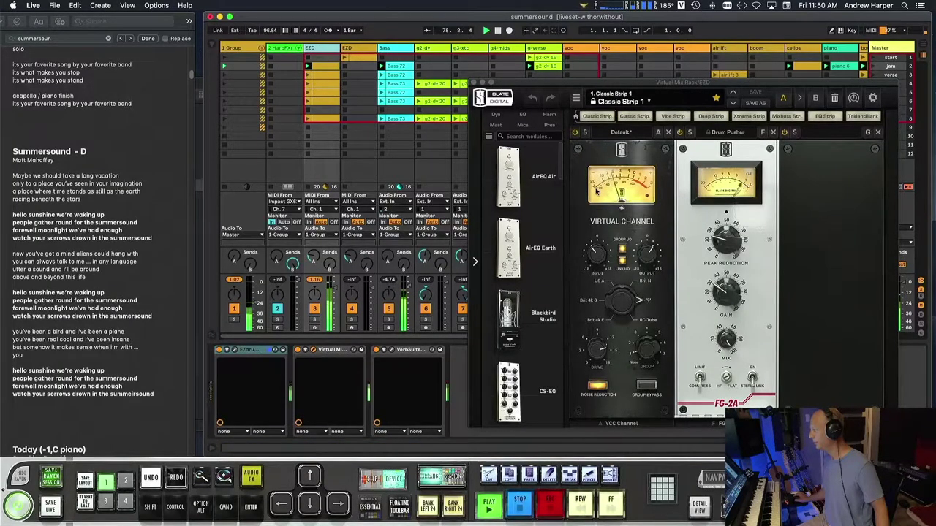
left_click(474, 85)
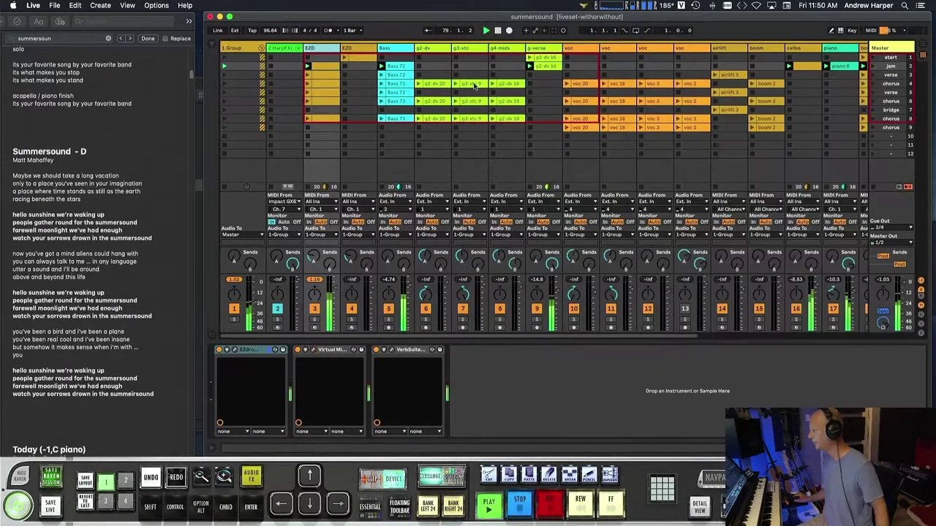
left_click(407, 352)
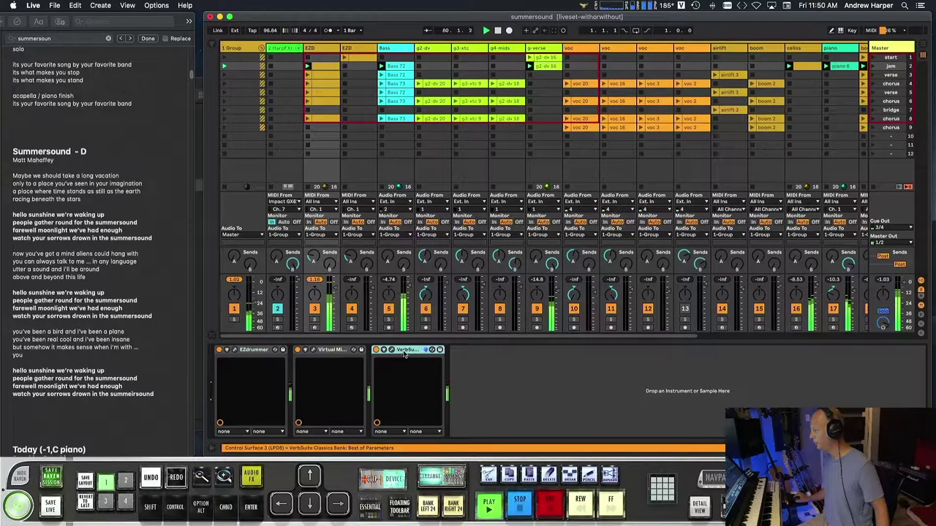
left_click(391, 351)
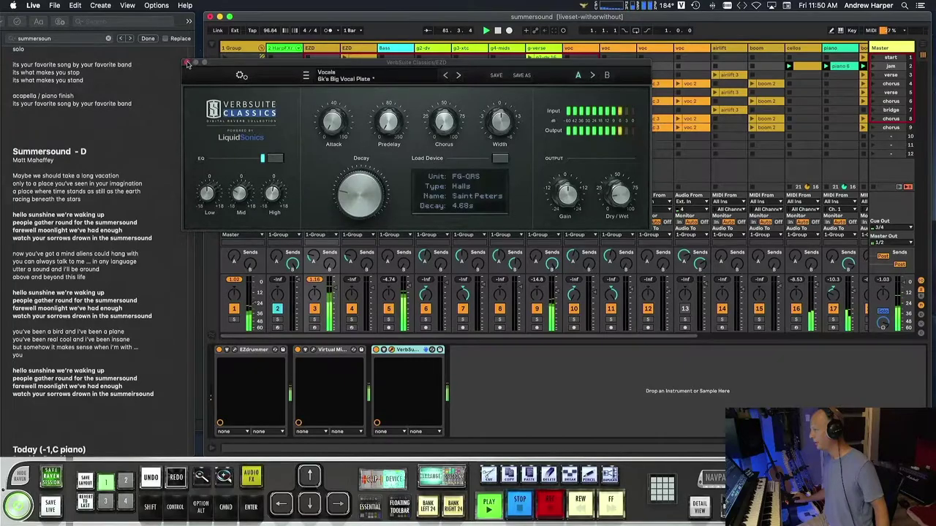
left_click(392, 351)
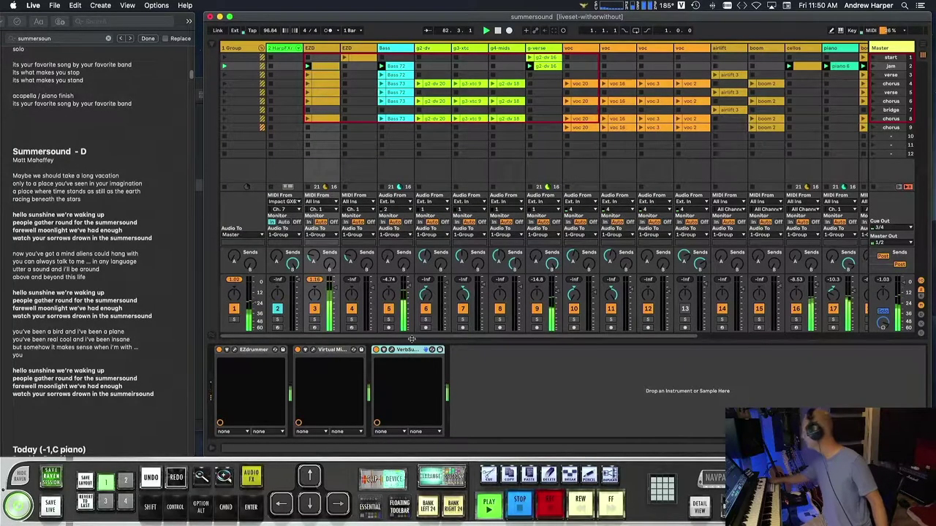
- Delete VerbSuite, solo track 3 and lower its reverb send to -17.8 dB
key("Delete")
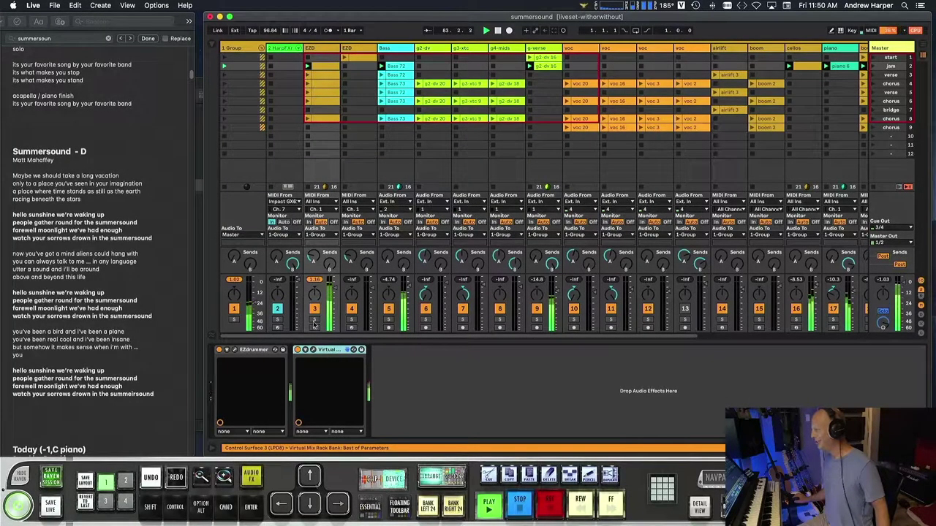
left_click(314, 321)
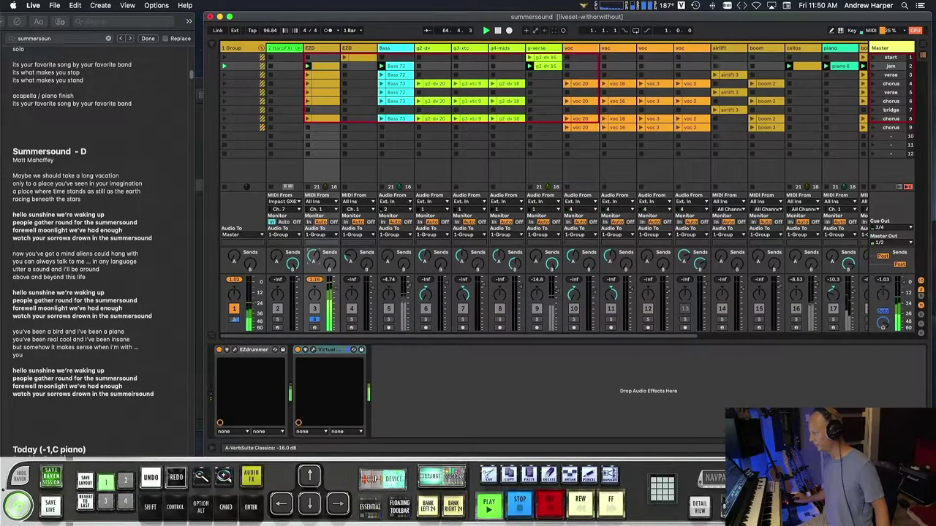
left_click_drag(313, 256, 312, 260)
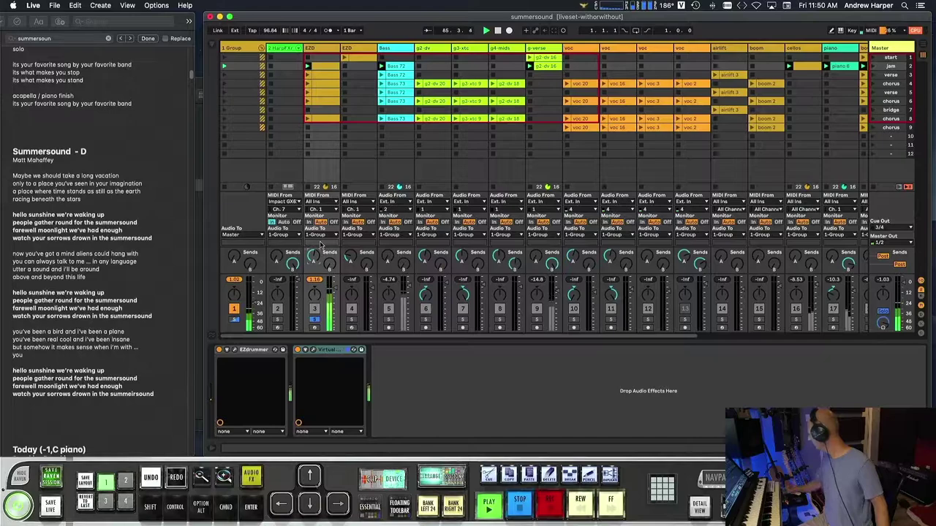
- Display the Master track's Virtual Mix, VBC FG-Grey and Limiter chain
mouse_move(318, 260)
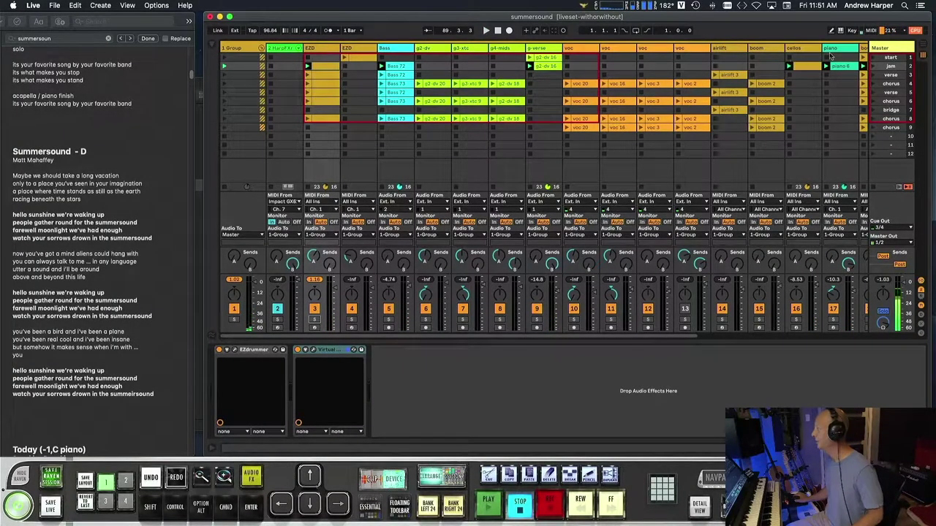
left_click(890, 57)
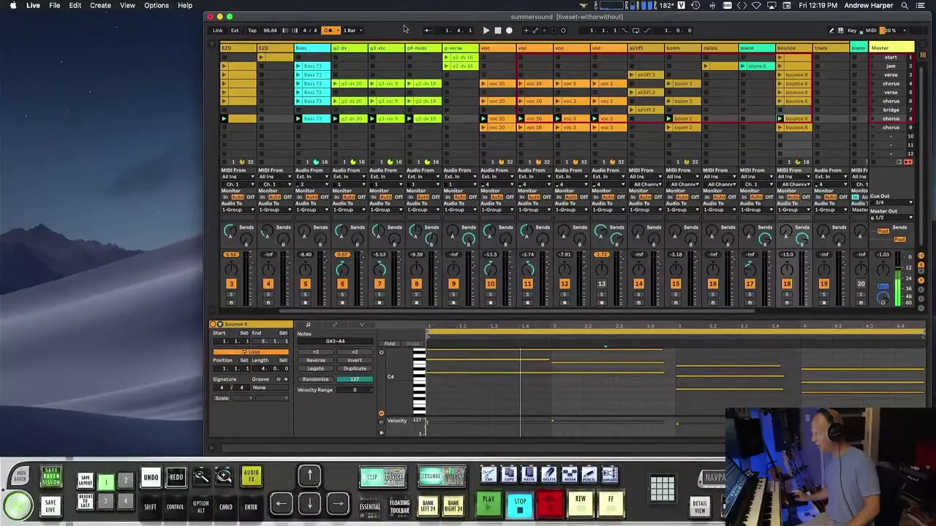
- Open and close the g-verse track's Slate Virtual Mix Rack window
key("super+alt+p")
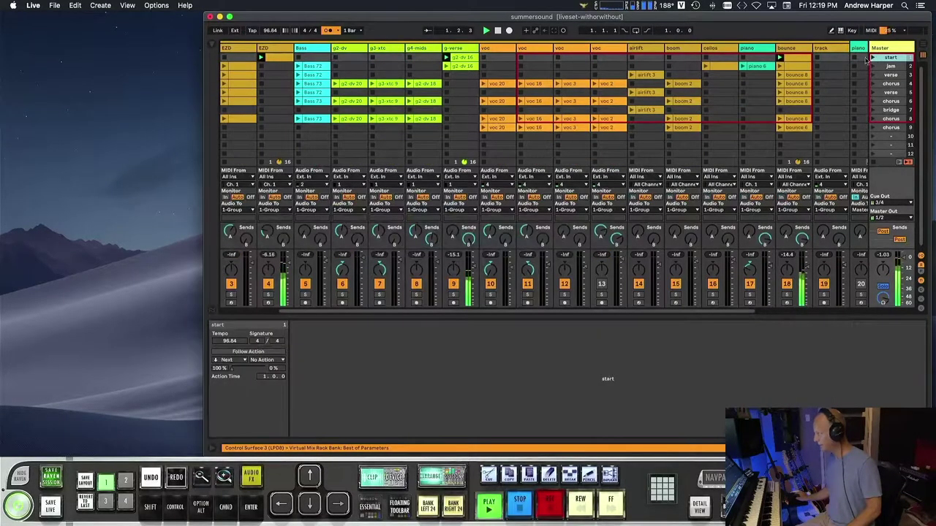
left_click(463, 49)
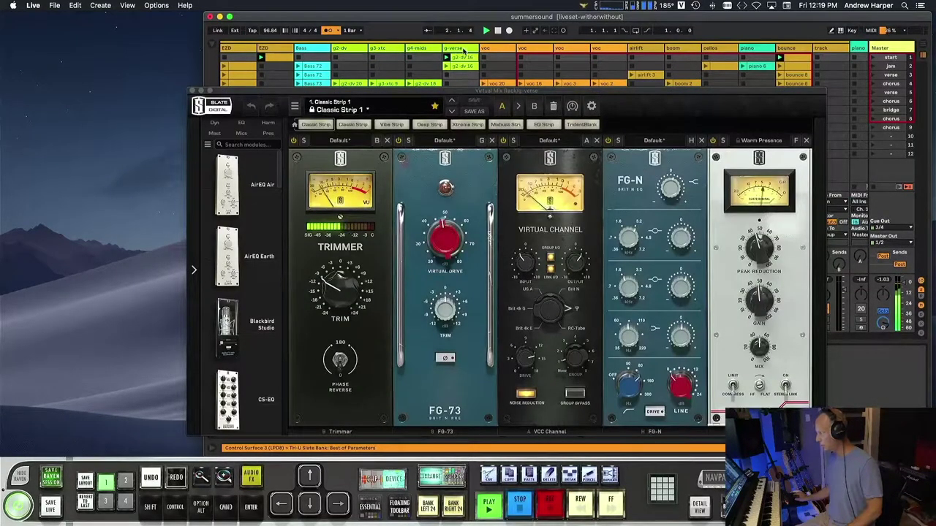
left_click(192, 90)
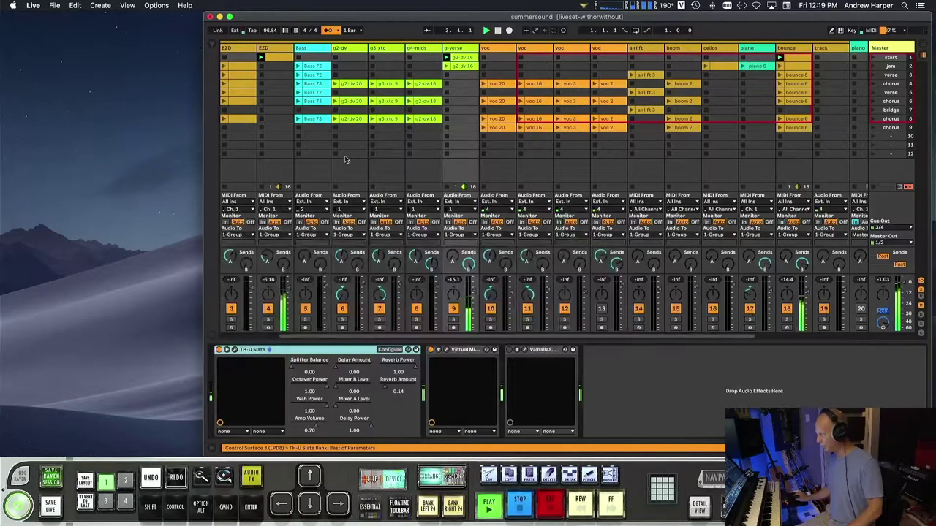
- Solo g-verse briefly, then solo EZD drum track 4 and show its device chain
left_click(453, 319)
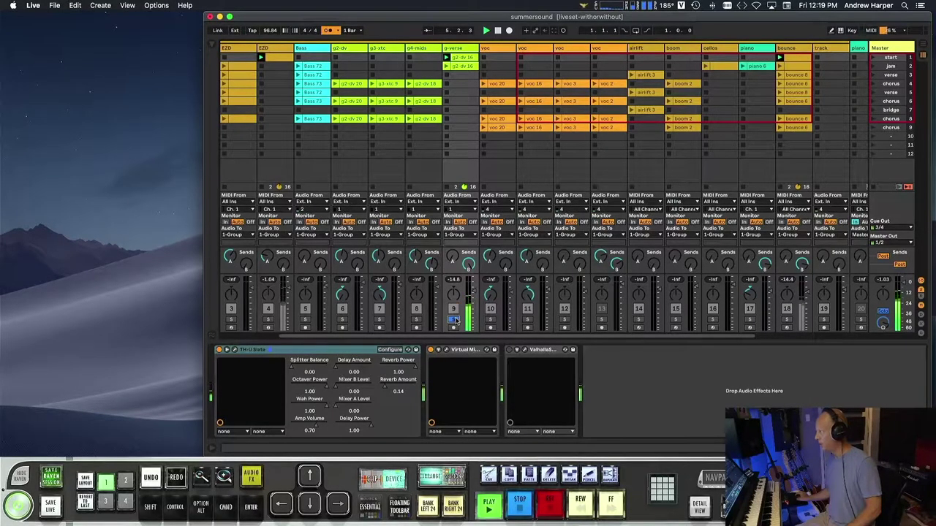
left_click(453, 319)
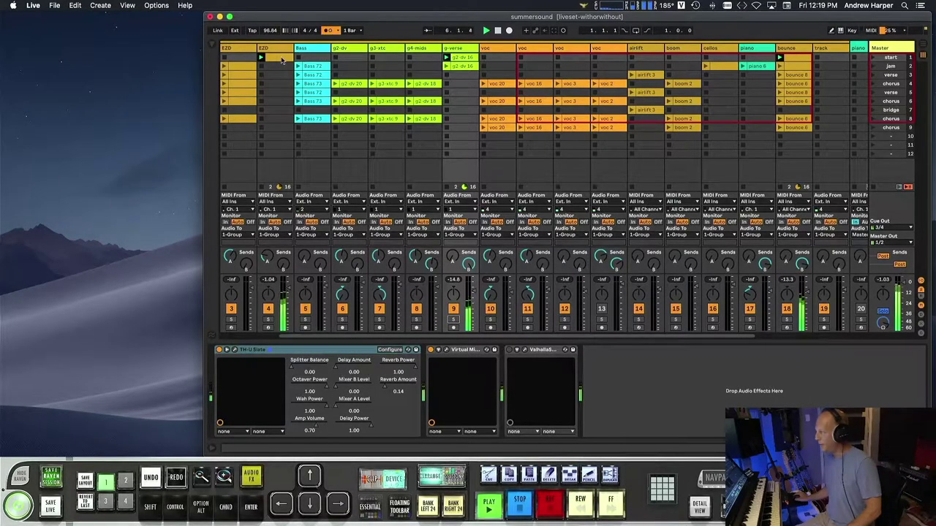
left_click(269, 320)
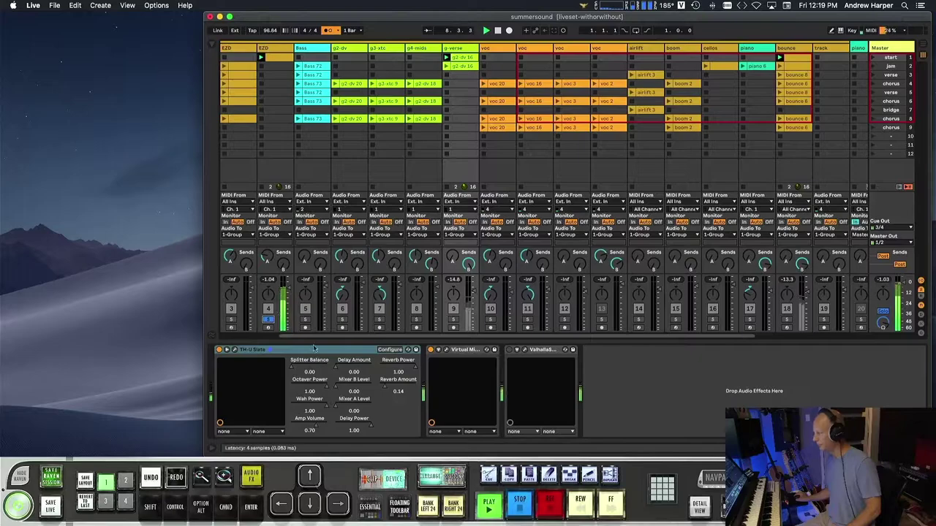
left_click(274, 49)
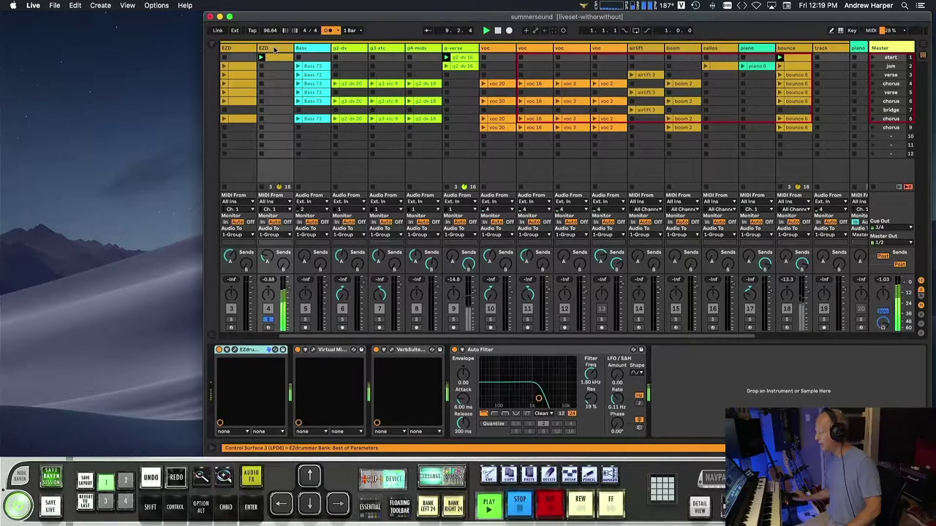
- Unsolo track 4, select its Auto Filter, and open the top EZD clip in the clip editor
left_click(269, 320)
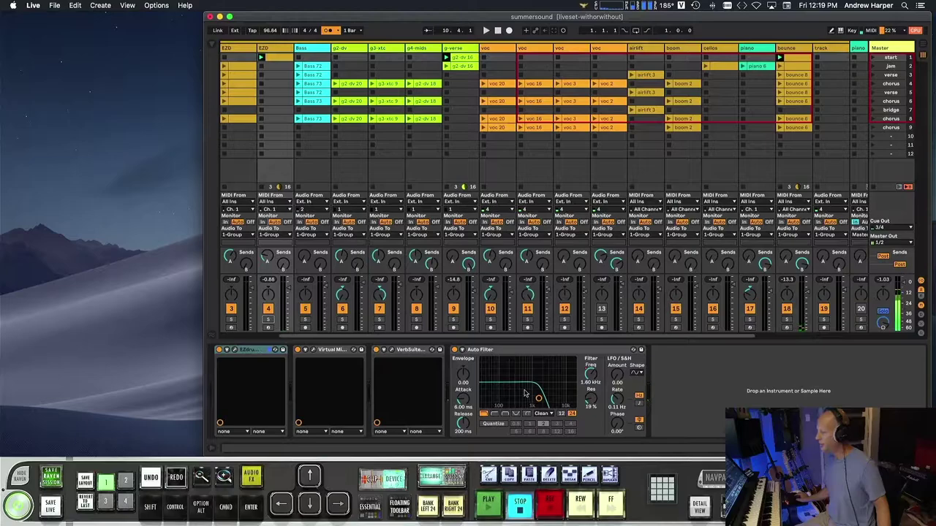
left_click(530, 356)
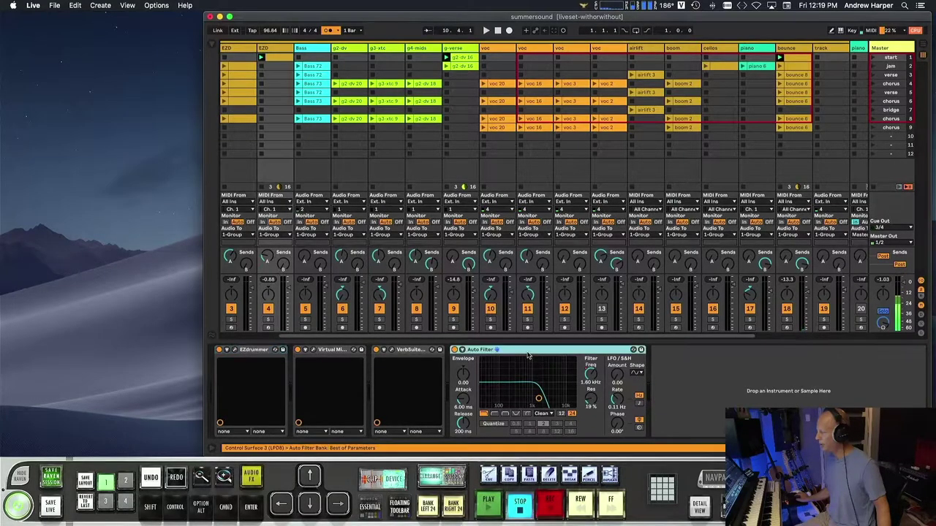
double_click(280, 58)
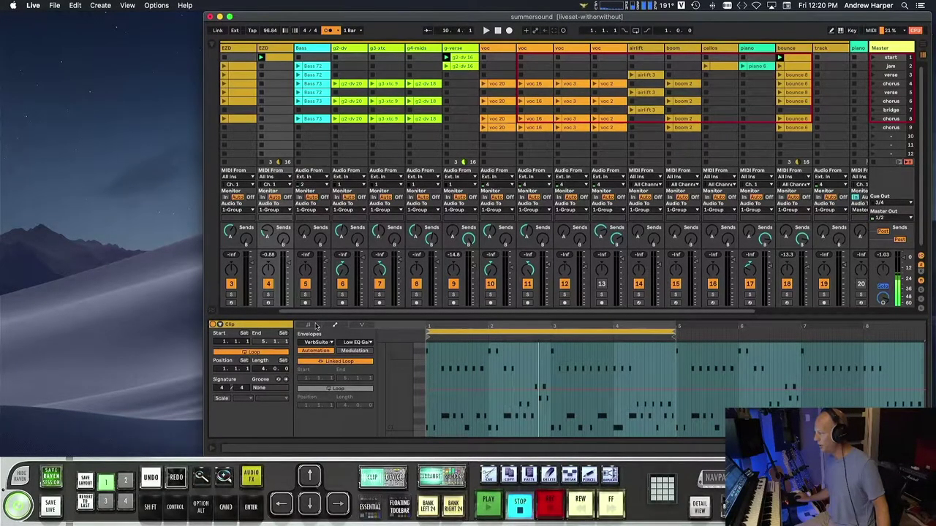
- Switch the clip between notes and envelopes and look through the automatable device list
left_click(315, 325)
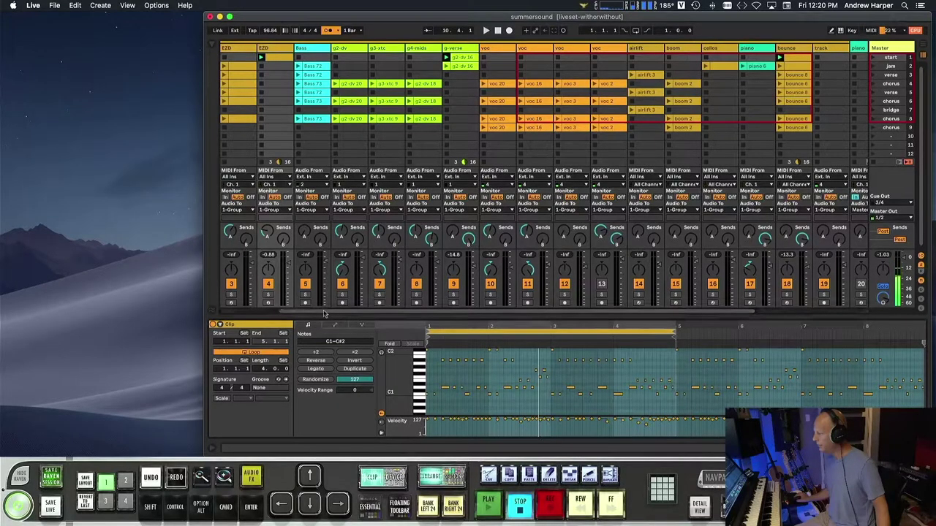
left_click(338, 326)
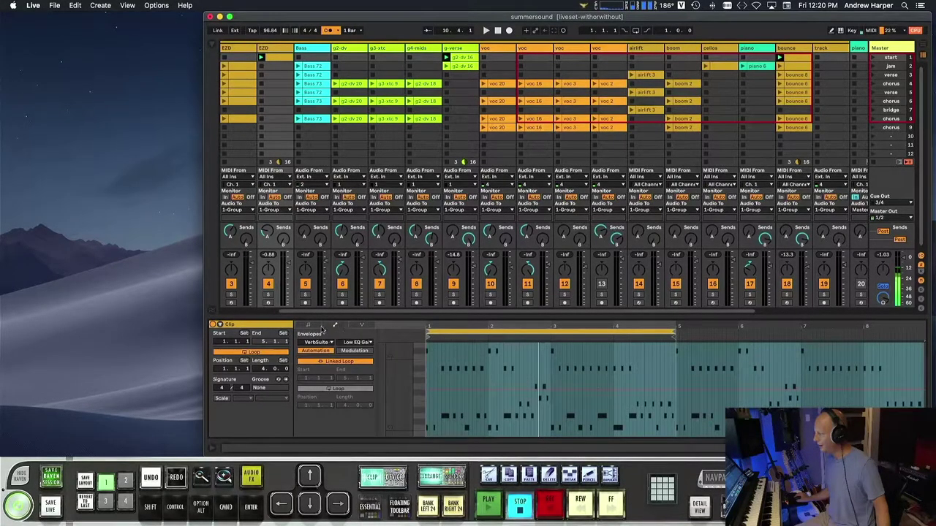
left_click(330, 342)
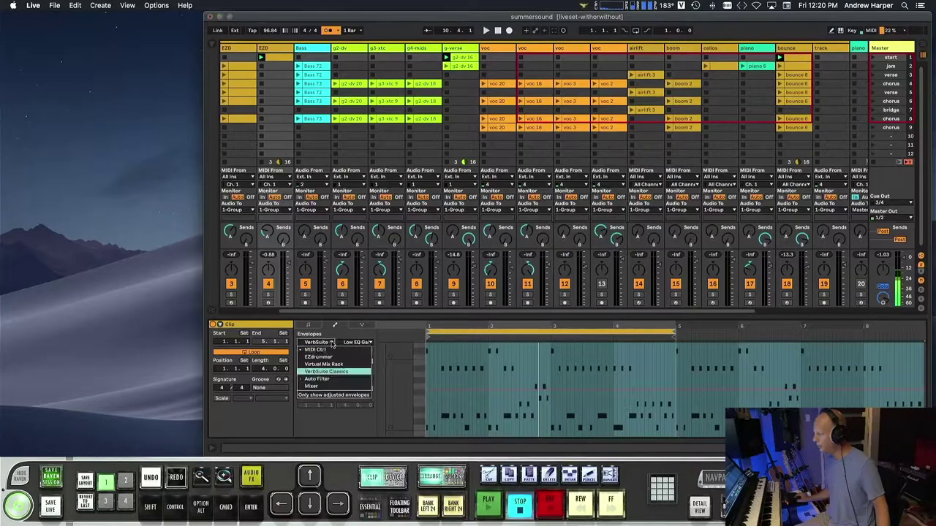
left_click(333, 342)
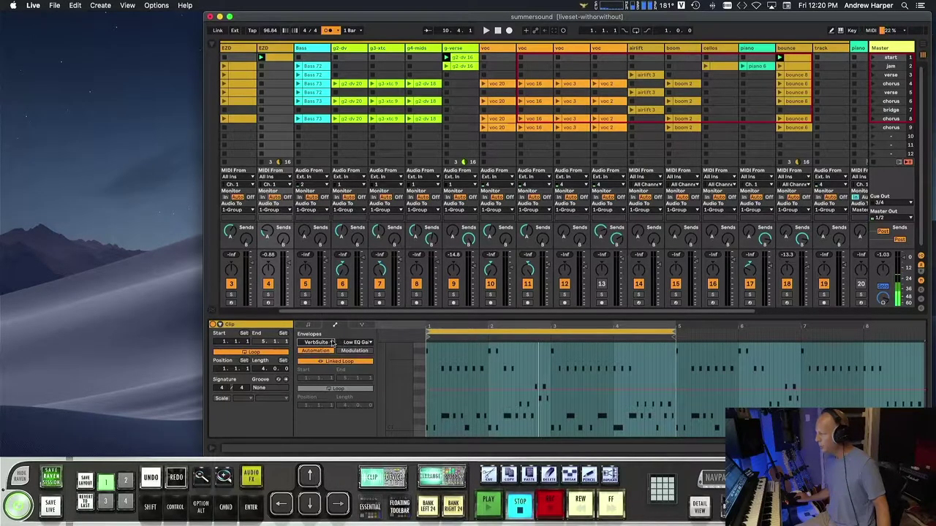
left_click(334, 344)
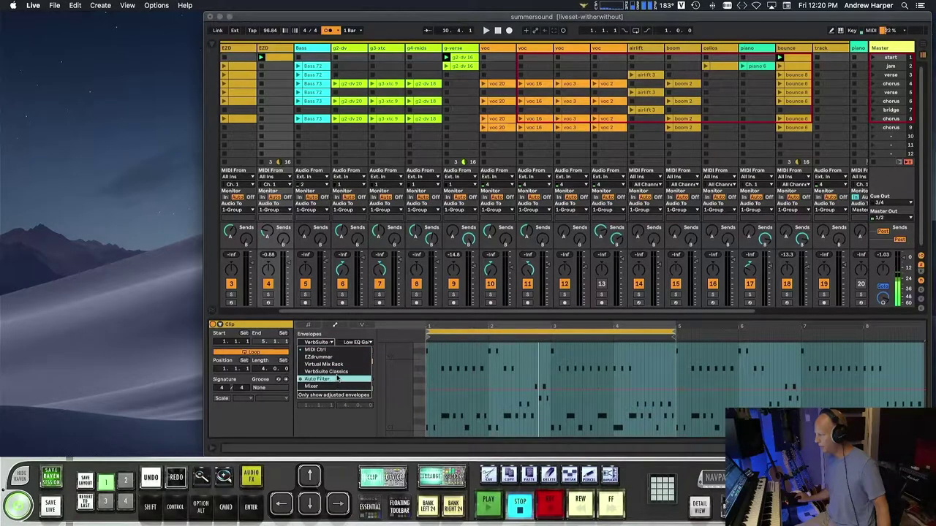
left_click(347, 335)
left_click(356, 327)
left_click(336, 326)
- Show the clip's Auto Filter Frequency envelope, then return to the EZD device chain
left_click(316, 342)
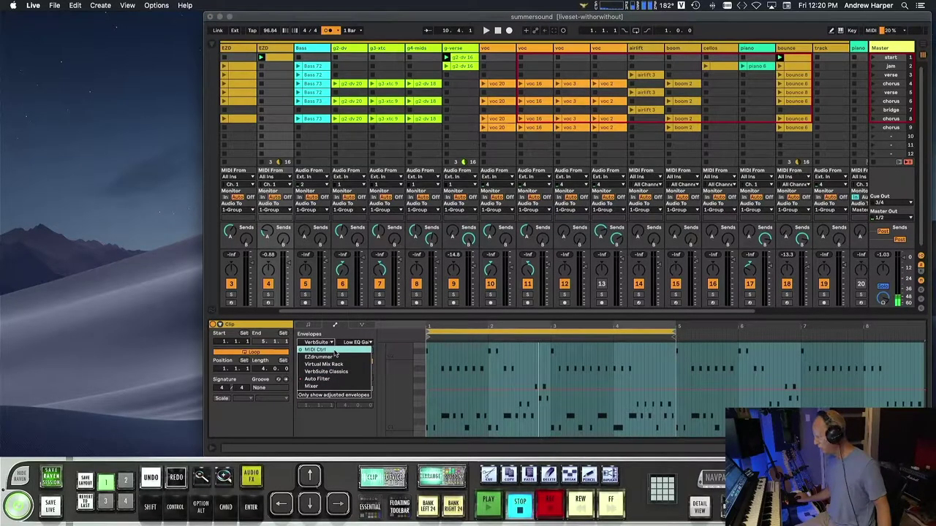
left_click(339, 379)
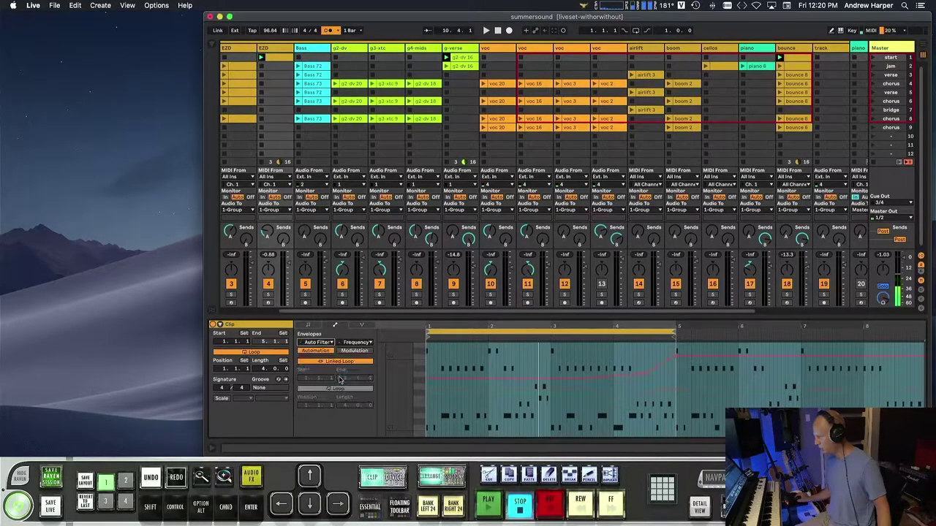
left_click(626, 381)
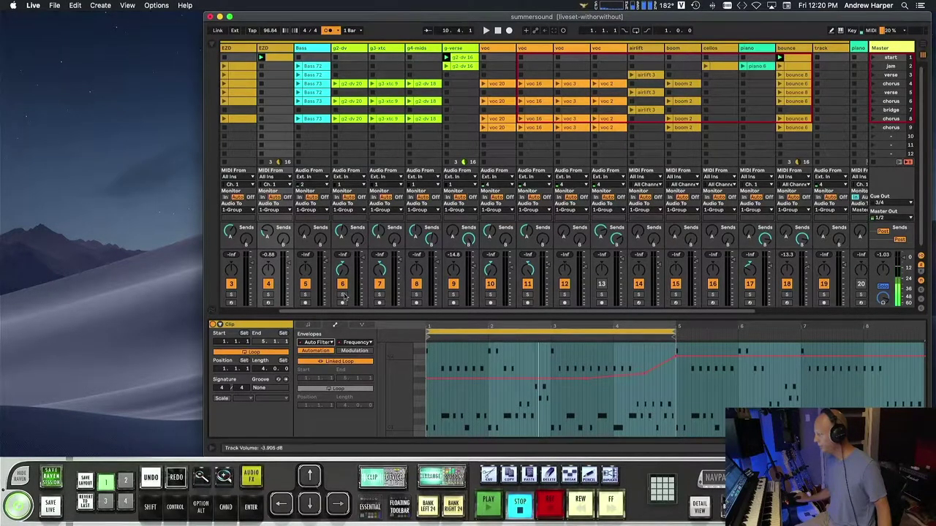
double_click(275, 48)
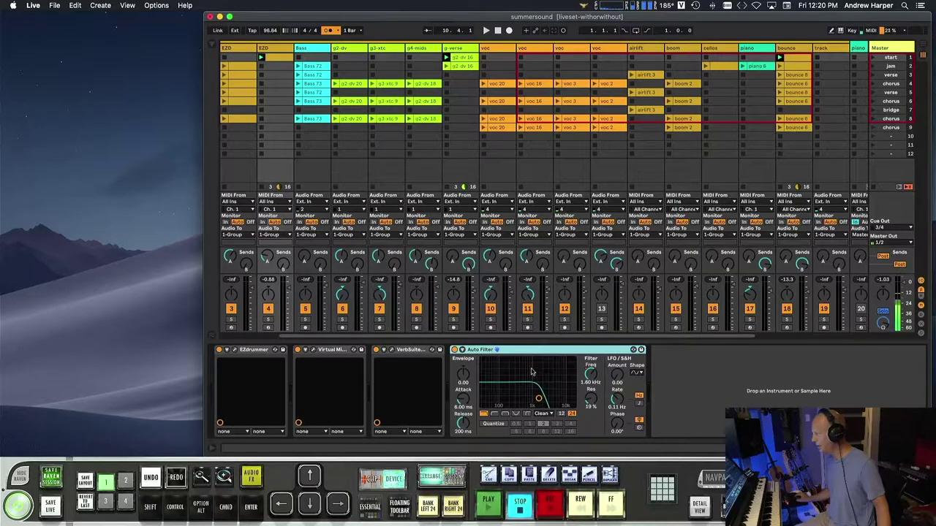
- Start playback and view the EZD clip's Auto Filter envelope during the sweep
key("space")
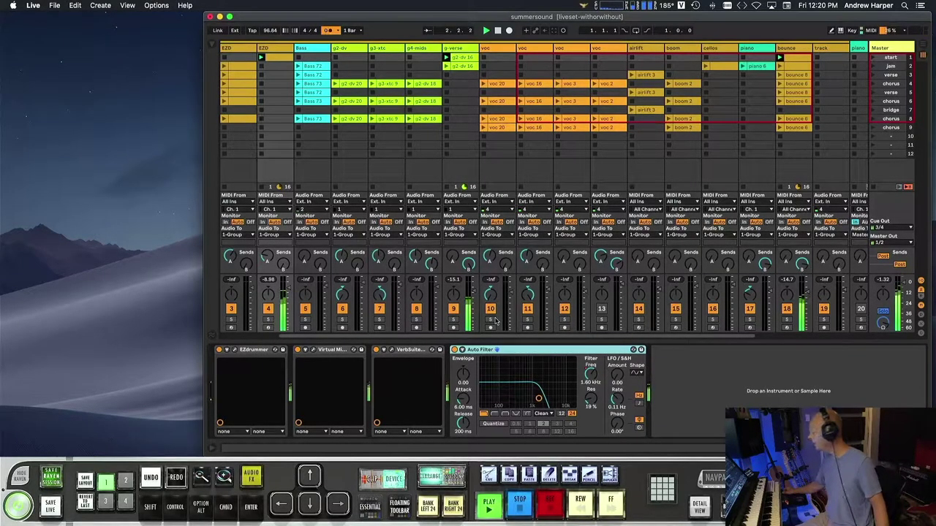
double_click(276, 58)
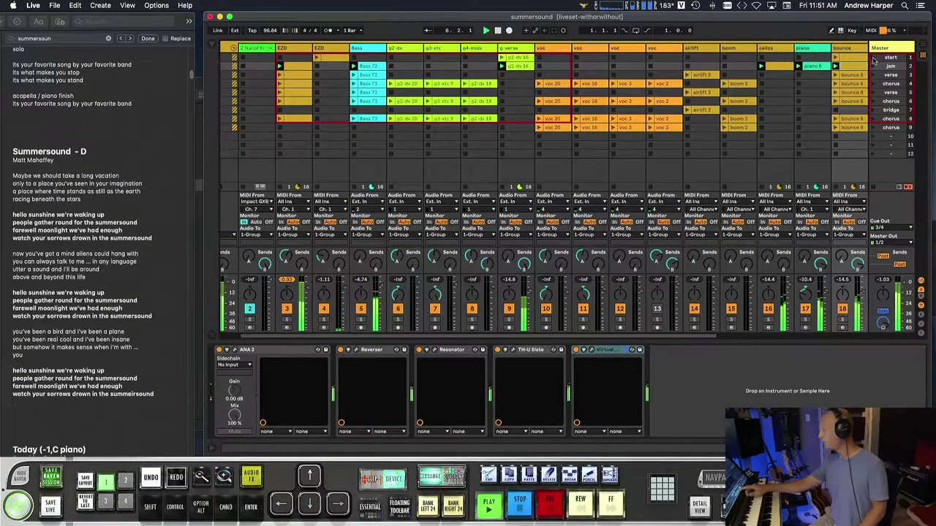
- Stop playback, then restart and launch the 'start' scene from the Master column
key("space")
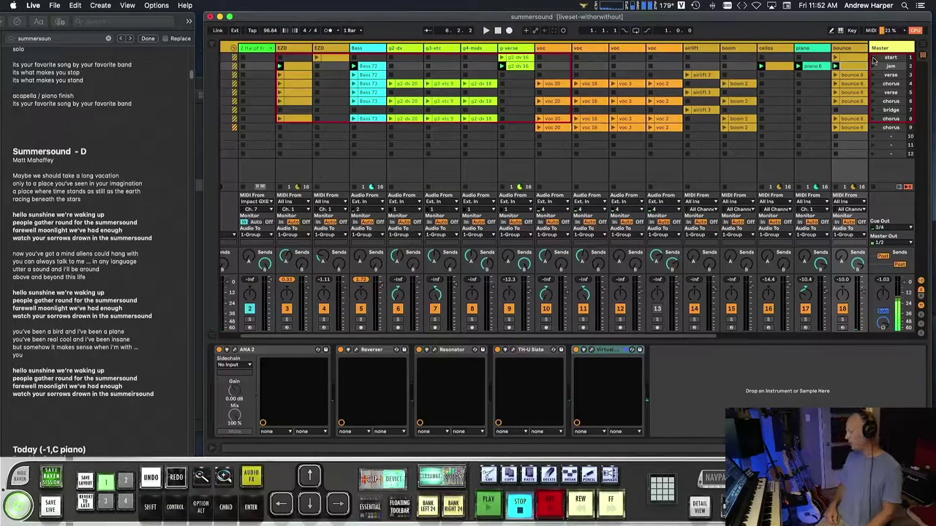
left_click(872, 58)
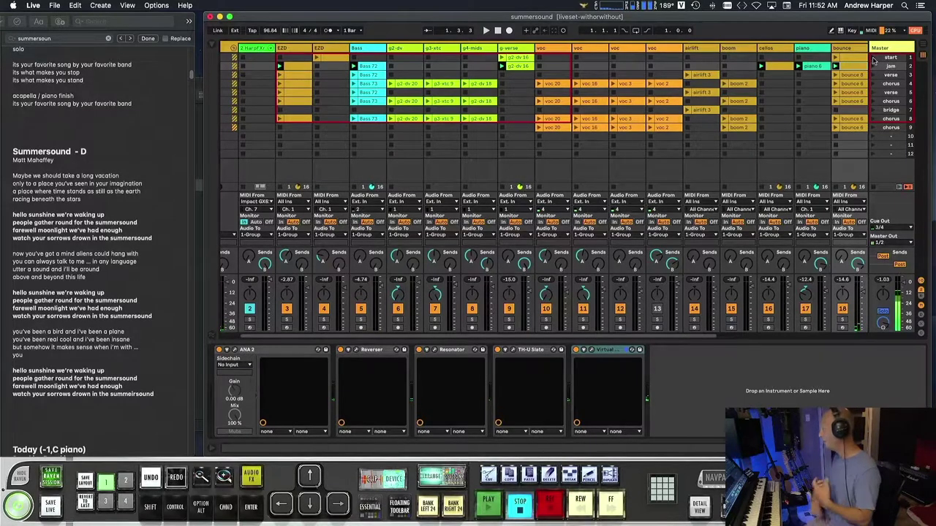
left_click(872, 59)
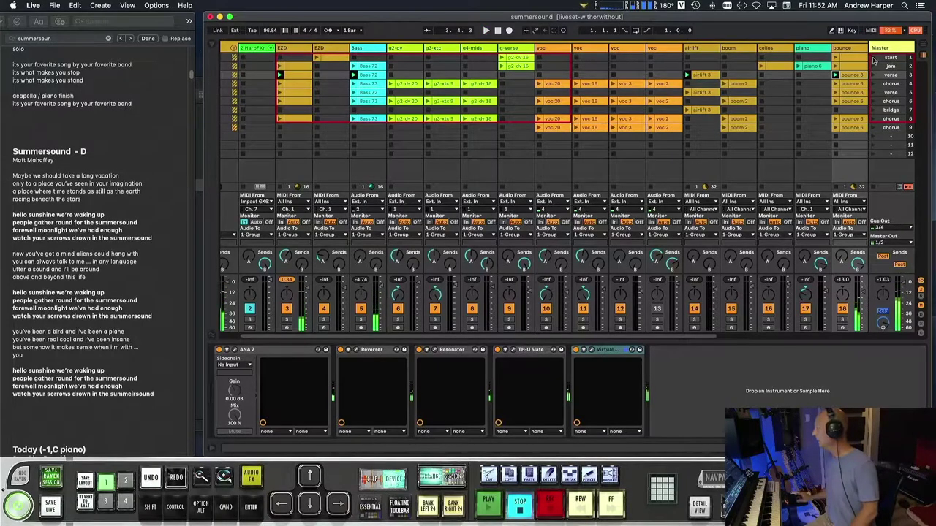
scroll(798, 84, "right", 1)
scroll(798, 84, "right", 4)
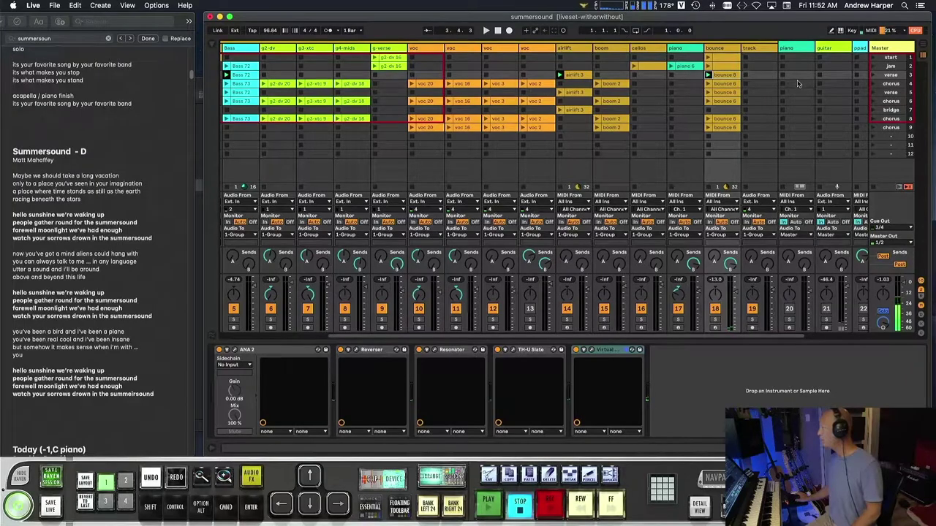
- Launch the chorus then verse scenes, record-arm the airlift track, and open its airlift 3 clip
left_click(873, 84)
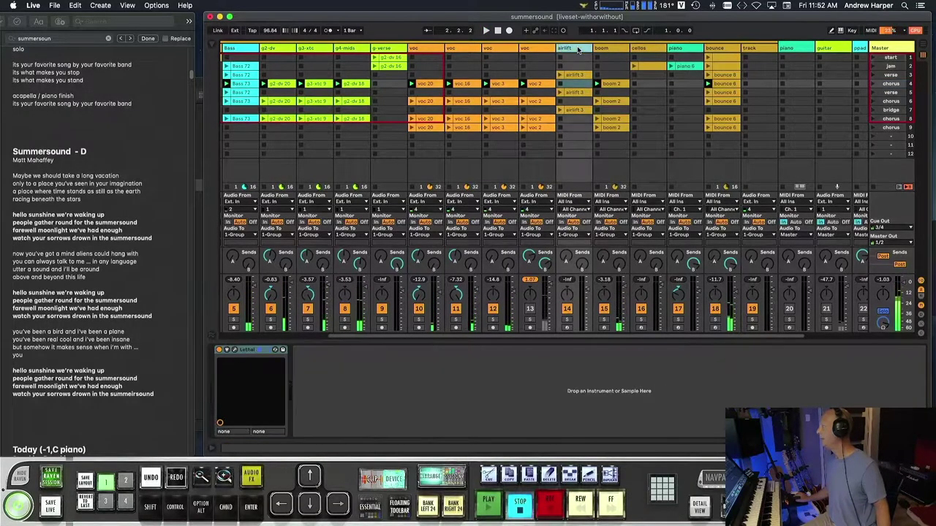
left_click(891, 75)
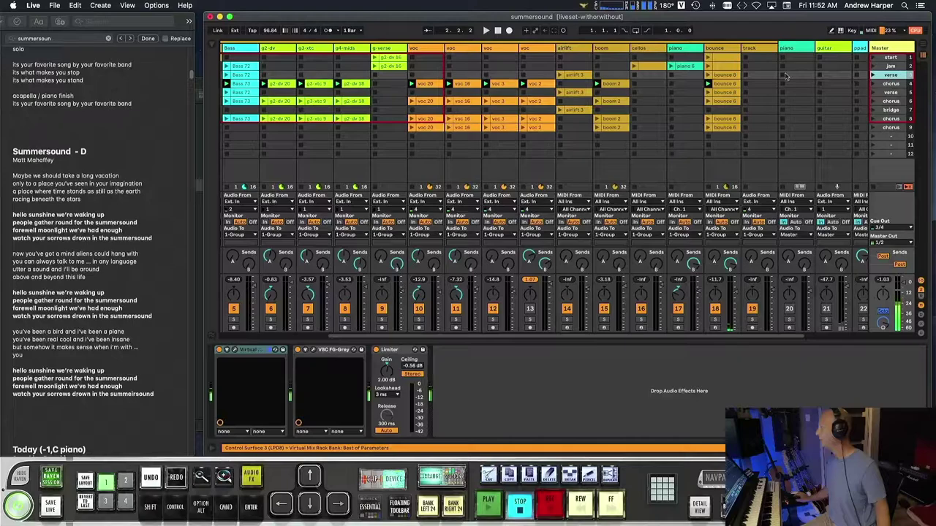
left_click(583, 48)
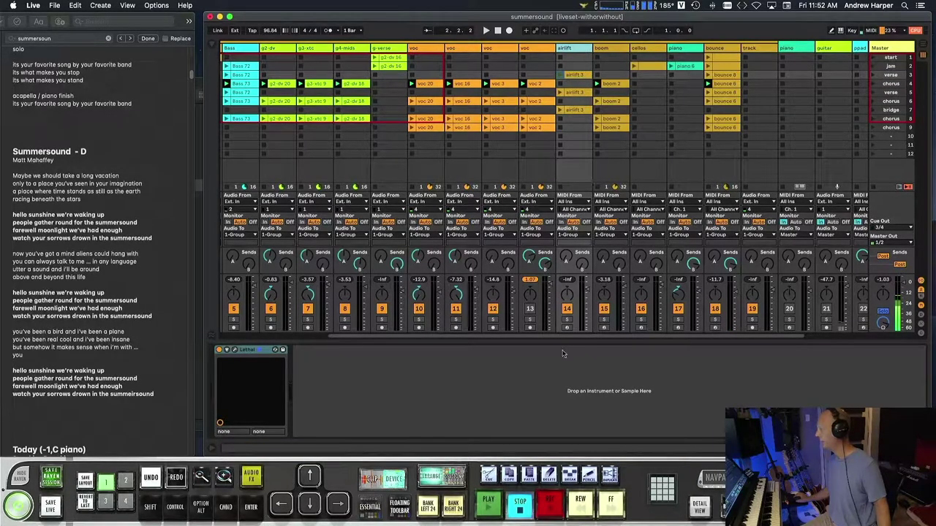
left_click(566, 328)
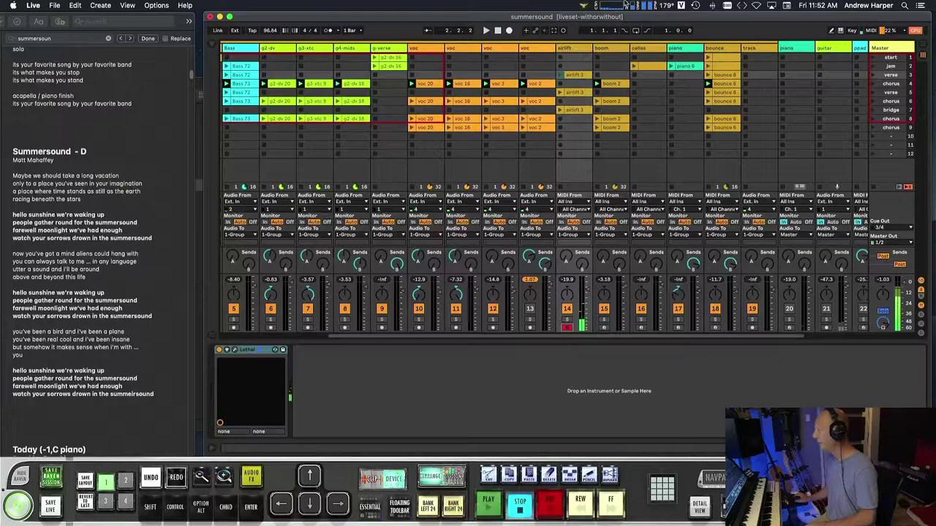
double_click(575, 75)
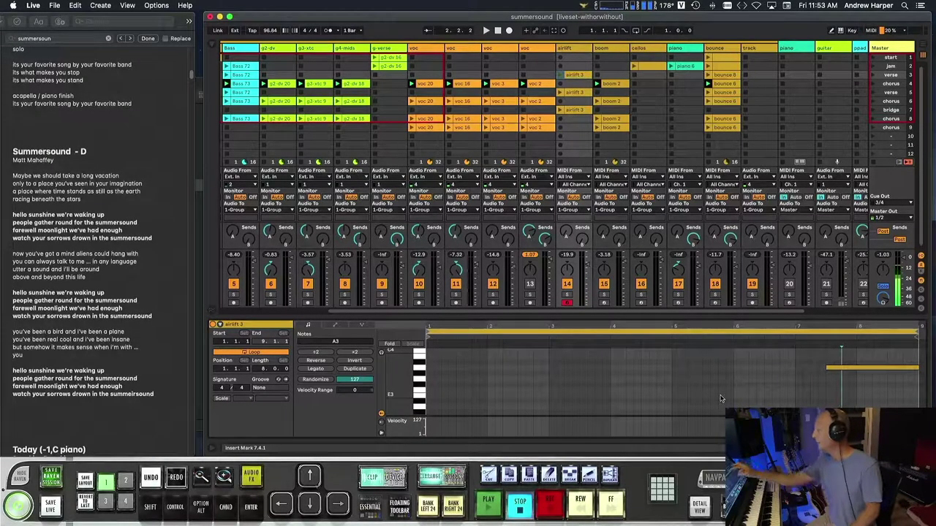
- Arm then disarm the boom track, and launch the chorus scene
left_click(604, 304)
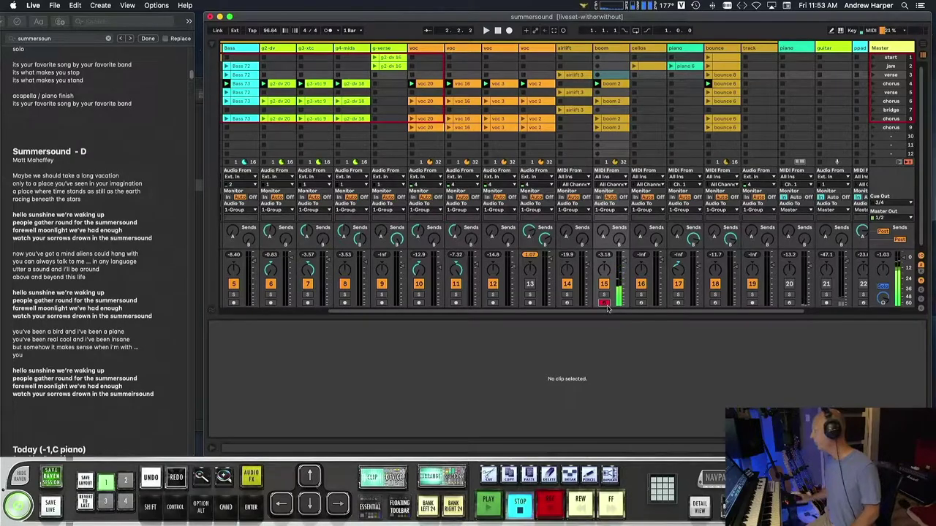
left_click(605, 303)
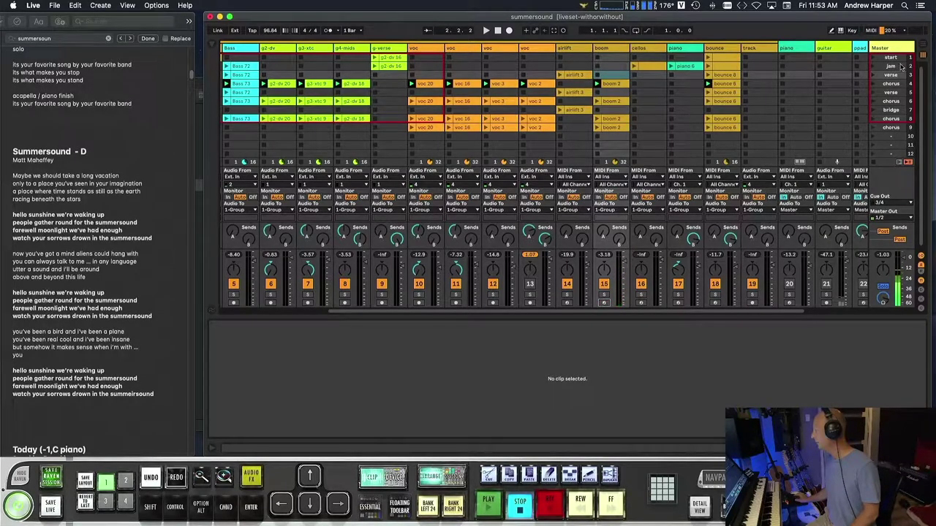
left_click(872, 84)
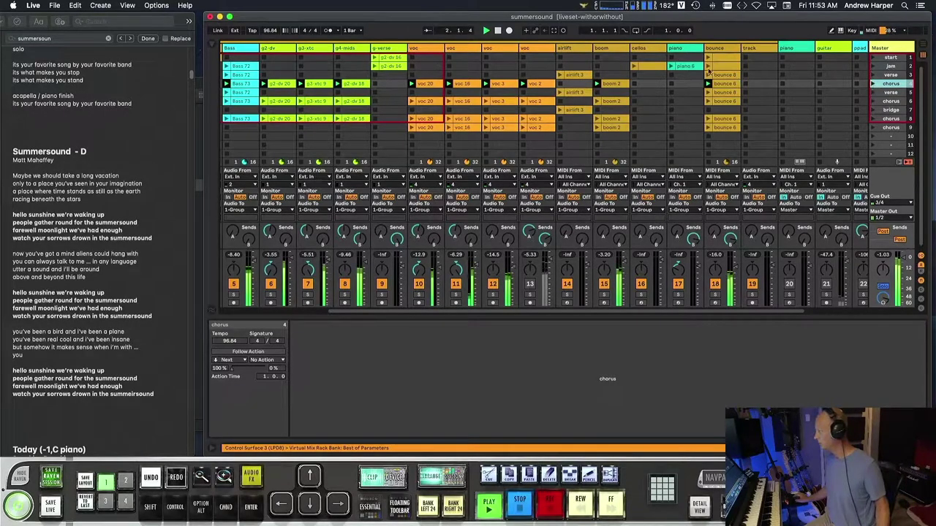
- Stop playback and open the boom track's Virtual Mix Rack plugin window
left_click(607, 49)
key("space")
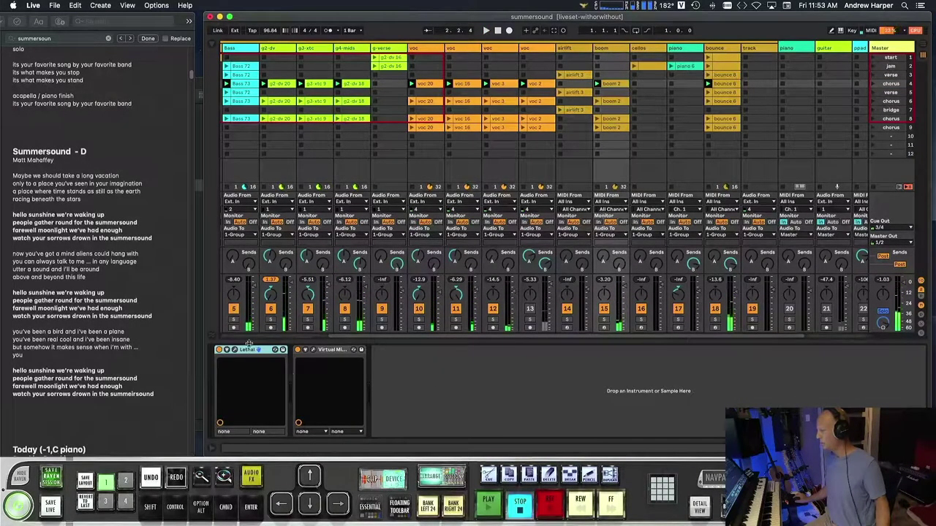
left_click(313, 350)
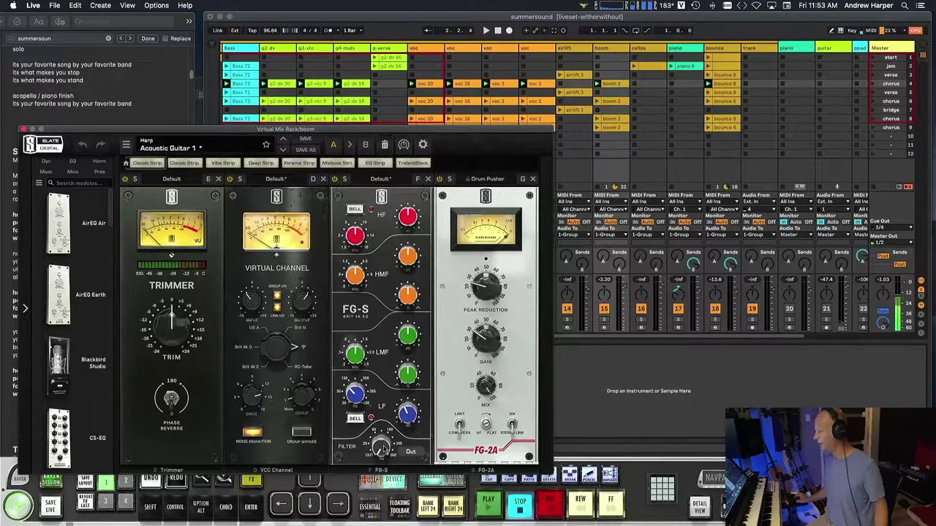
- Close the Virtual Mix Rack window, revealing boom's Lethal and Virtual Mix device chain
left_click(24, 129)
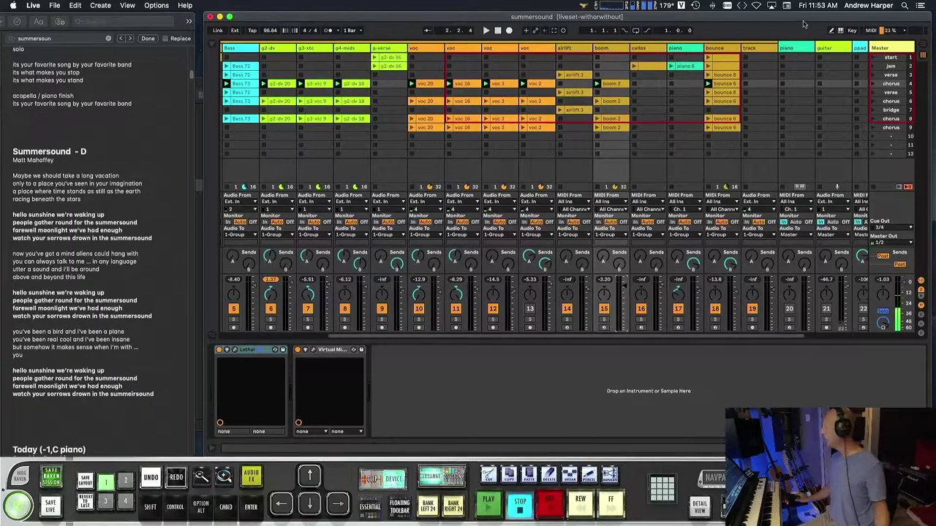
- Launch the bridge scene from the Master column and open the bridge row's airlift 3 clip
scroll(596, 73, "right", 3)
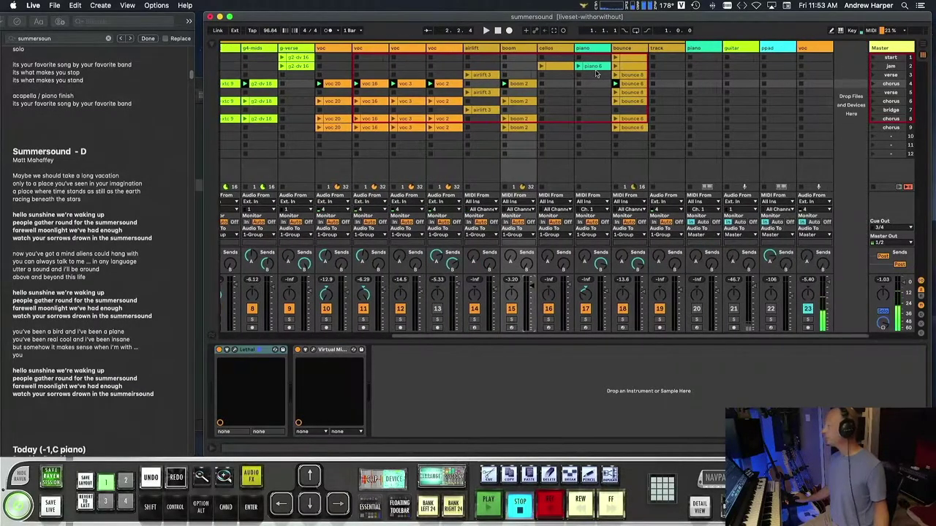
left_click(874, 110)
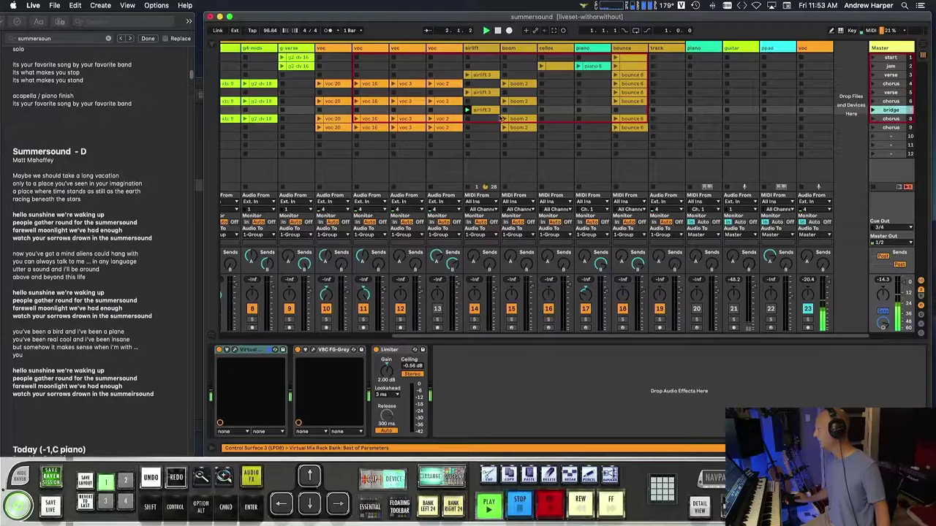
left_click(479, 111)
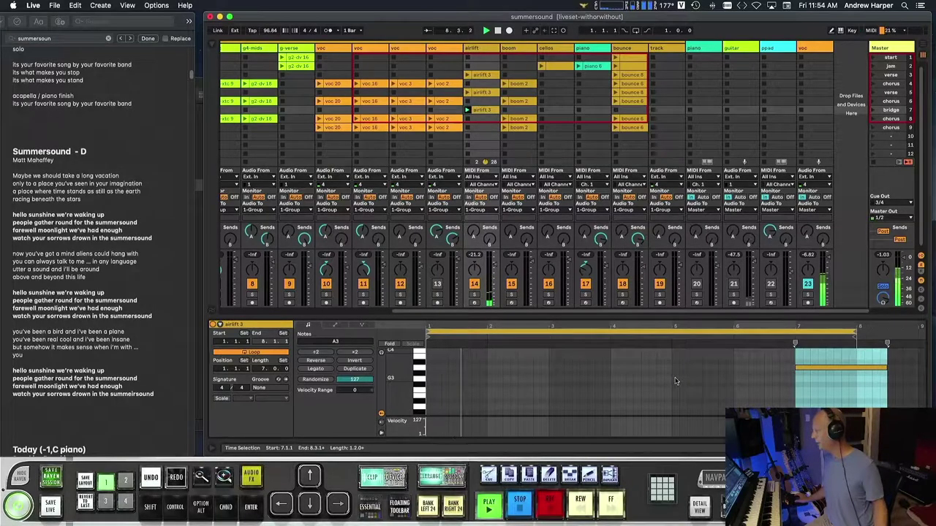
- Show the bridge scene's properties: tempo 96.84, 4/4 signature, Next follow action
left_click(873, 111)
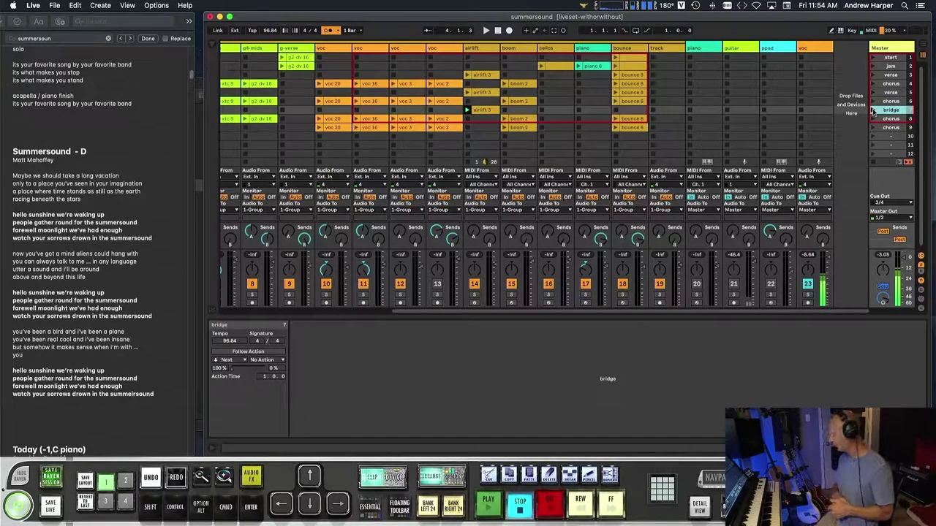
- Select the chorus scene below the bridge and launch it with Enter
key("Down")
key("Return")
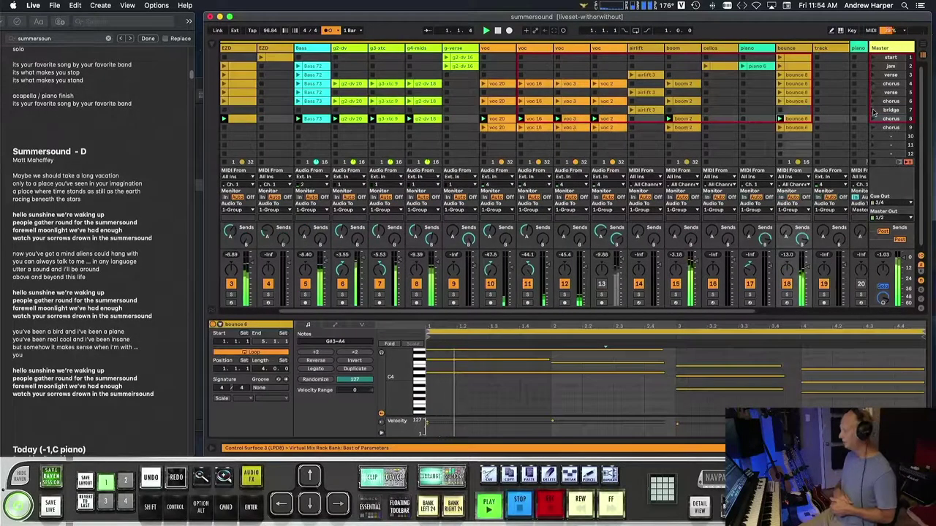